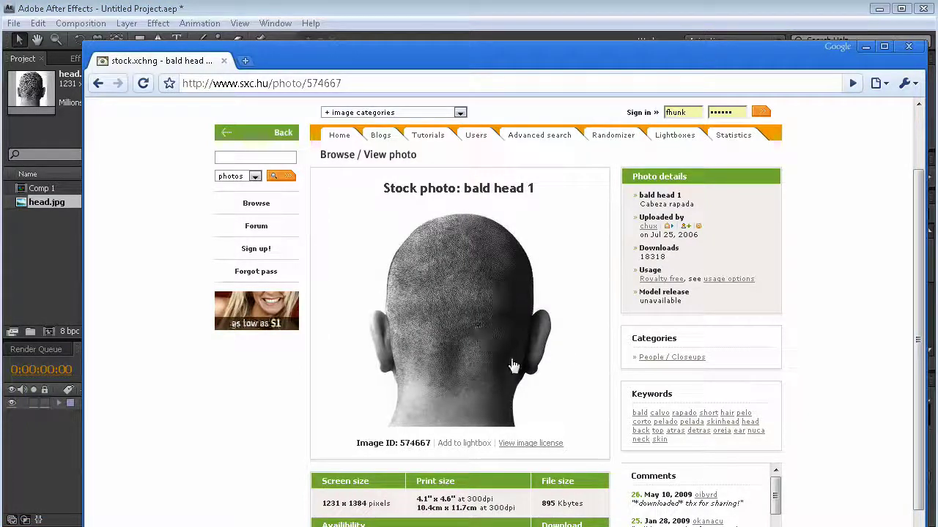
- Switch from the browser back to After Effects and scale the head.jpg layer to 74%
left_click(865, 46)
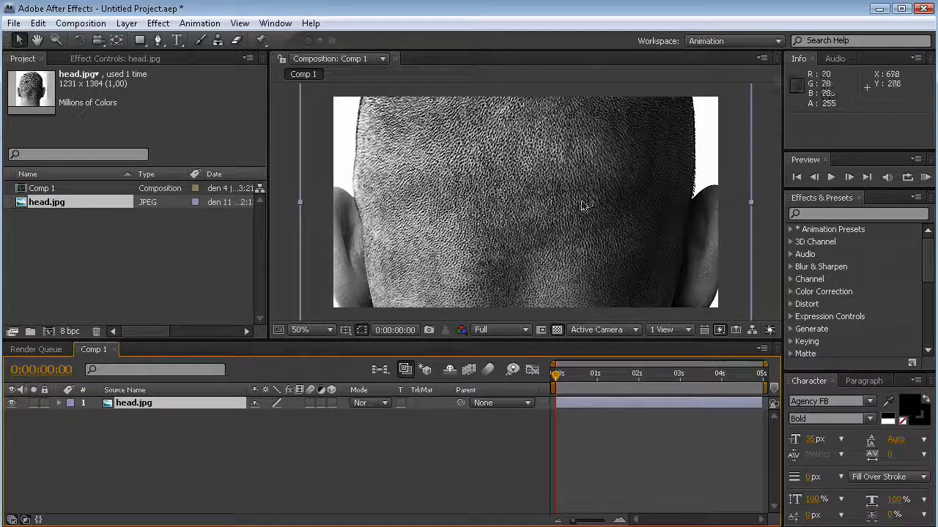
left_click(303, 468)
left_click(153, 407)
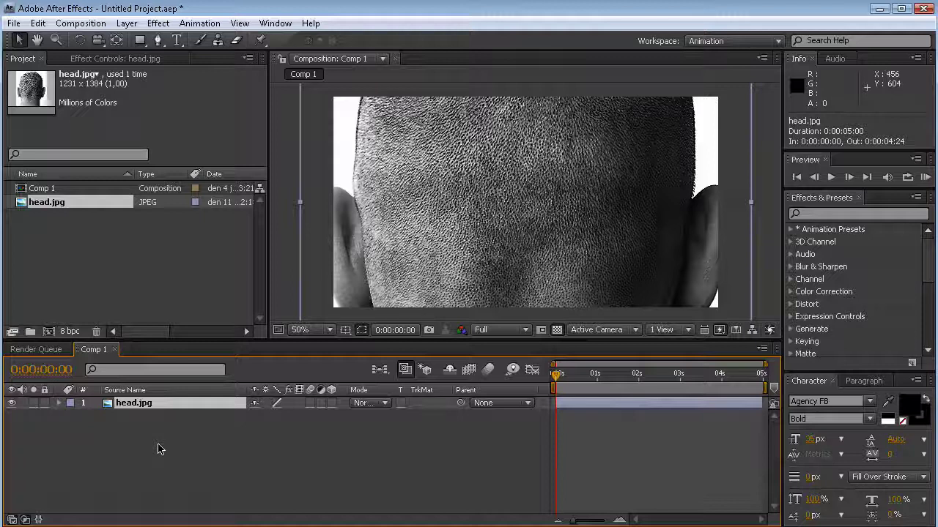
key("s")
left_click_drag(300, 417, 285, 426)
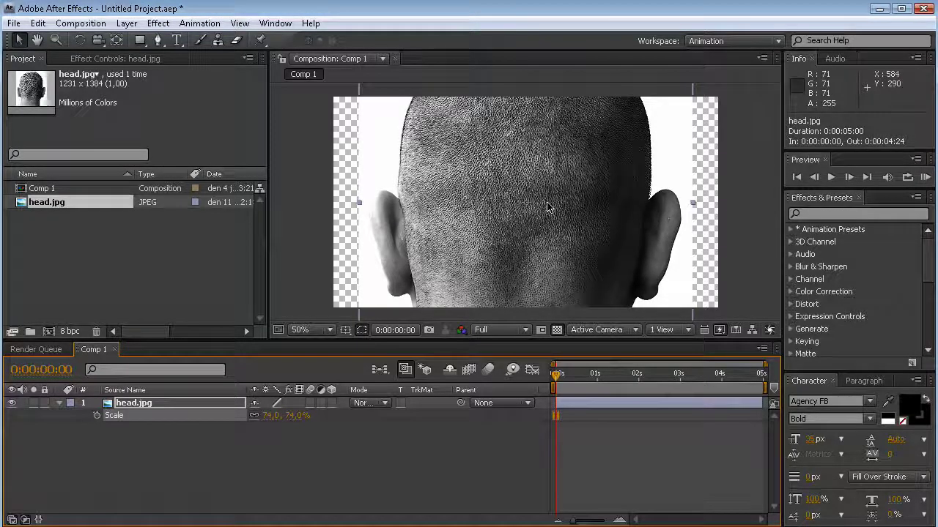
- Find the Curves effect and apply it to the head.jpg layer
left_click(828, 213)
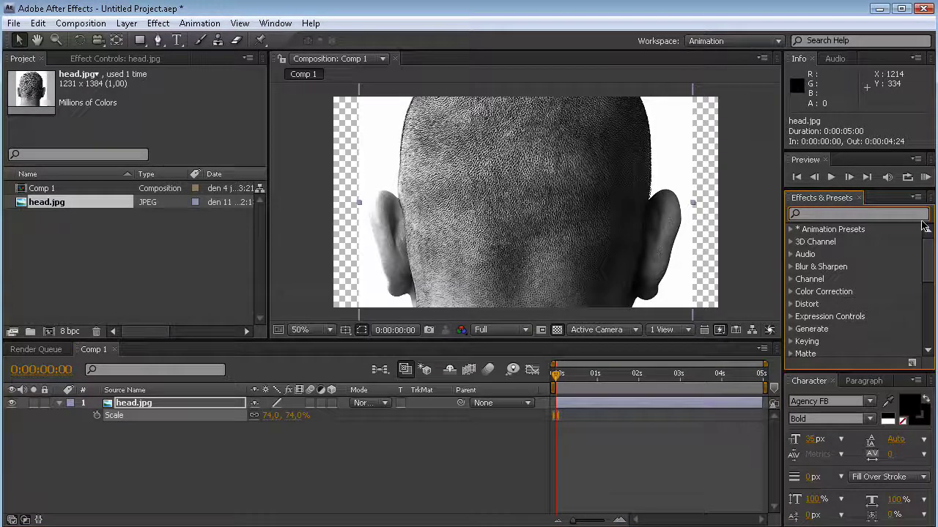
type("curve")
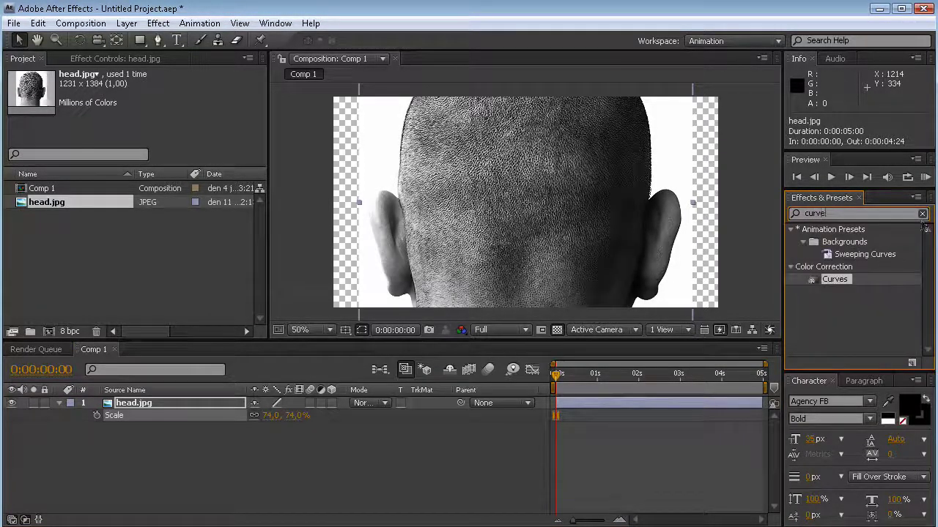
left_click_drag(843, 284, 160, 403)
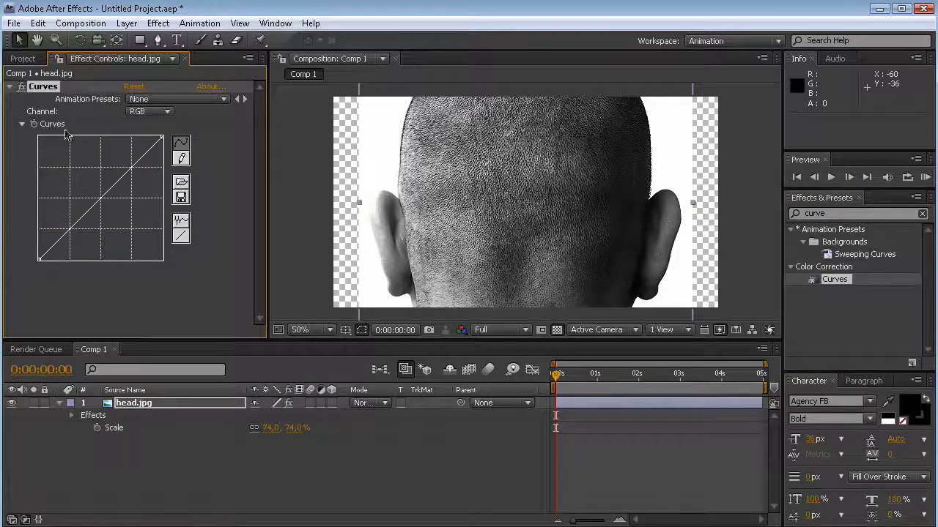
- Tint the head photo a warm brown by raising the Red curve's midpoint slightly and lowering the Blue curve's midpoint
left_click(139, 114)
left_click(157, 133)
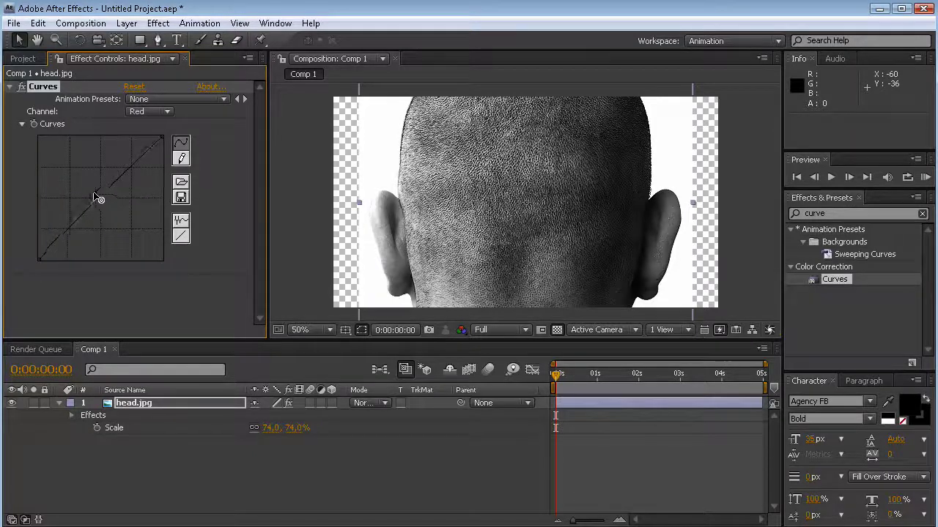
left_click_drag(95, 202, 94, 192)
left_click(154, 111)
left_click(173, 145)
left_click_drag(100, 199, 106, 205)
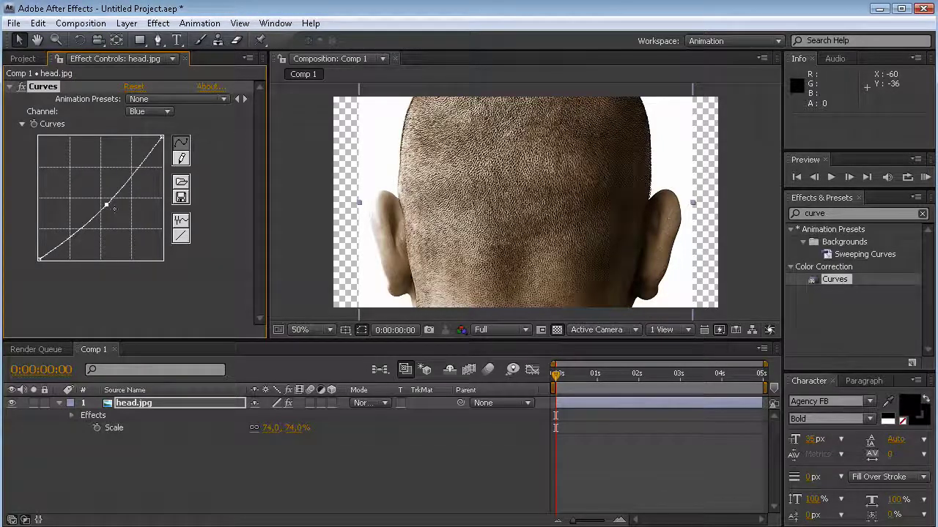
left_click(178, 440)
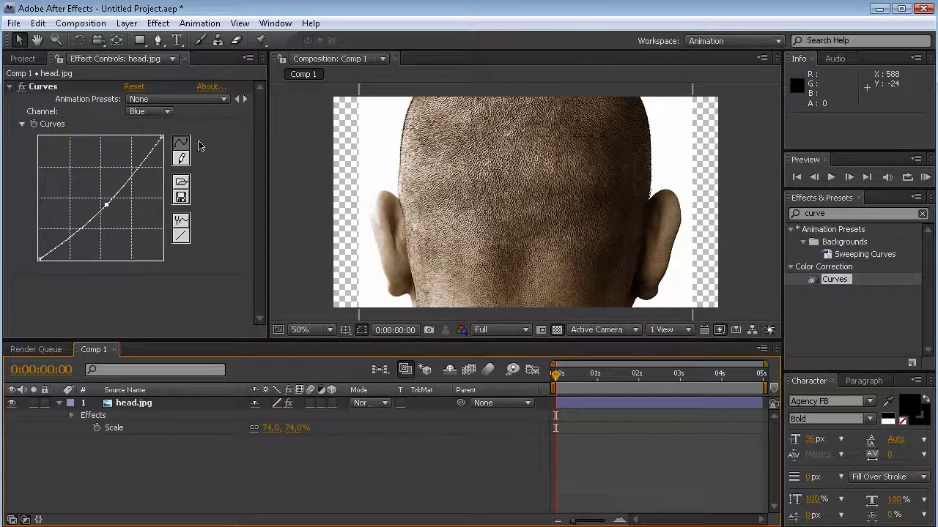
- Create a white solid named BG at the composition size of 1050 × 576 px
left_click(158, 23)
left_click(126, 23)
mouse_move(134, 44)
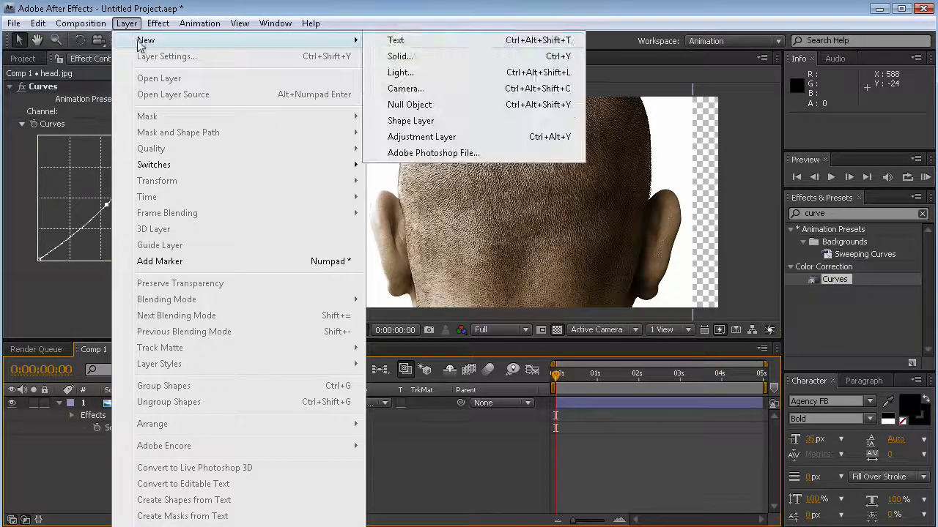
left_click(445, 59)
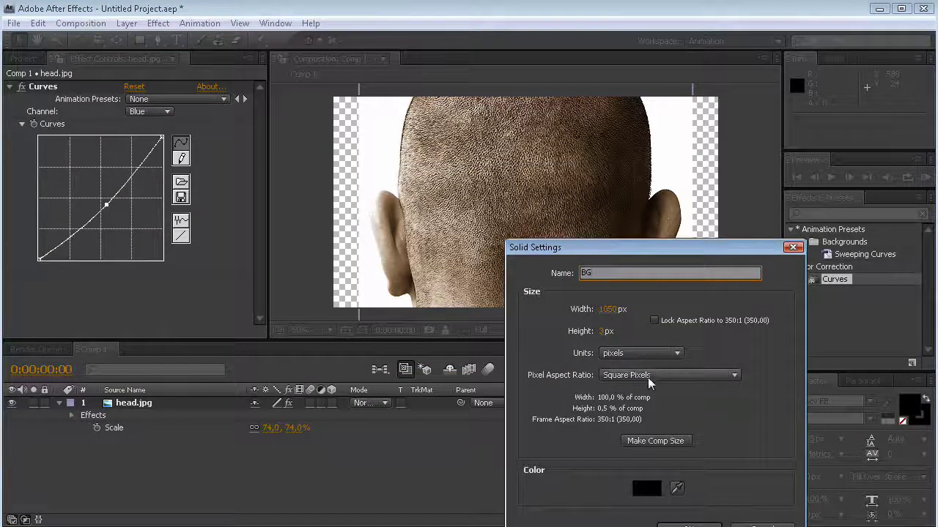
left_click(661, 438)
left_click(644, 485)
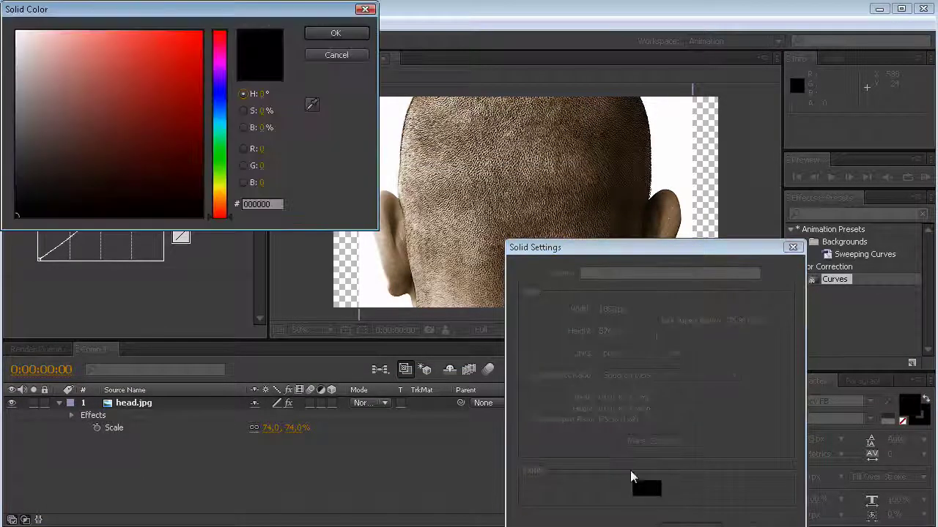
left_click(344, 33)
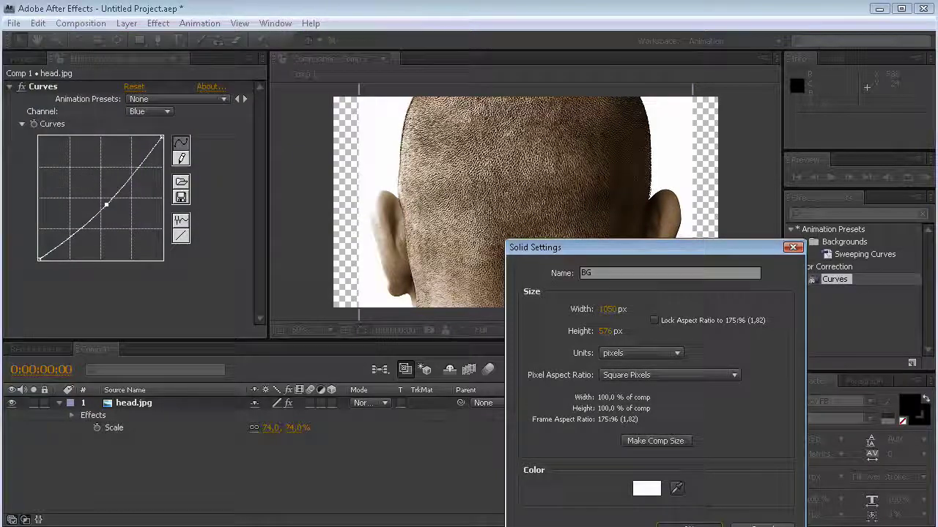
left_click(693, 519)
- Place the BG layer below head.jpg and collapse the head.jpg layer's properties
left_click_drag(163, 405, 192, 450)
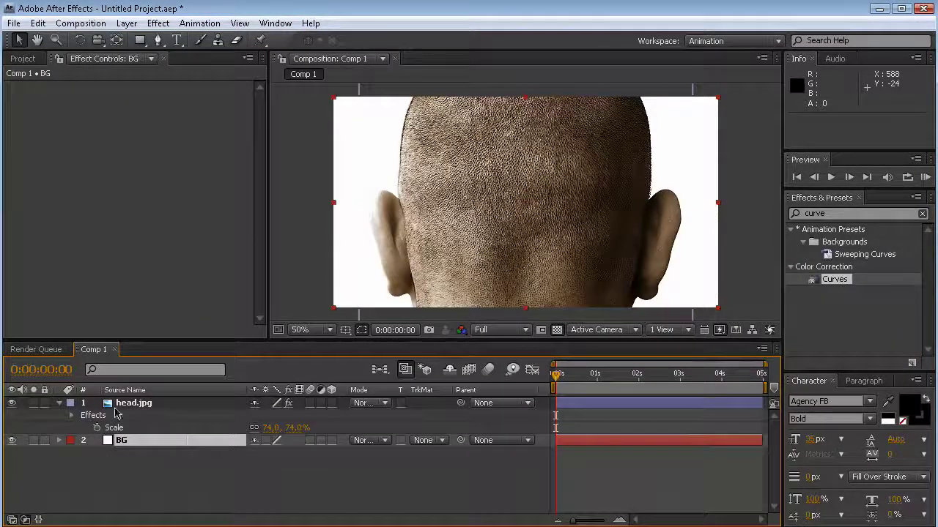
left_click(59, 405)
left_click(161, 405)
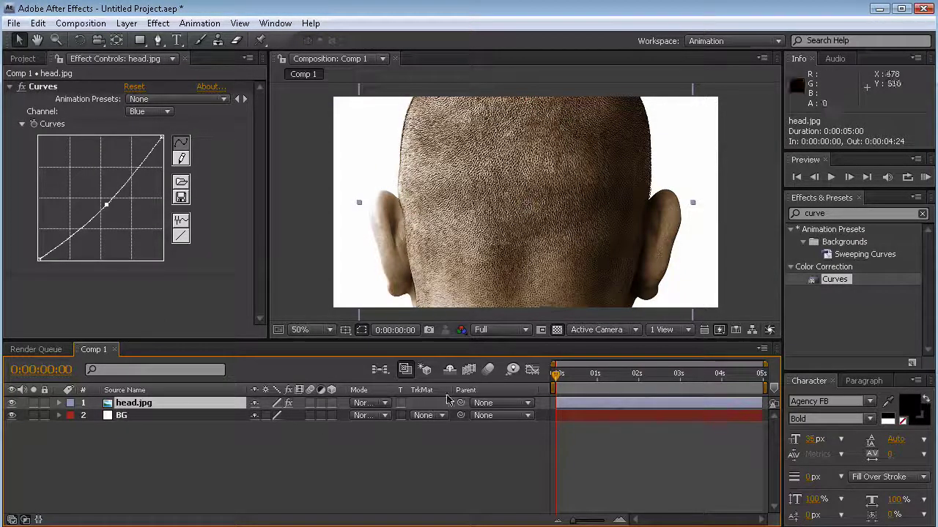
- Create a black 1050 × 5 px solid named Line big and move it straight up to position 525, 184
left_click(126, 23)
mouse_move(146, 37)
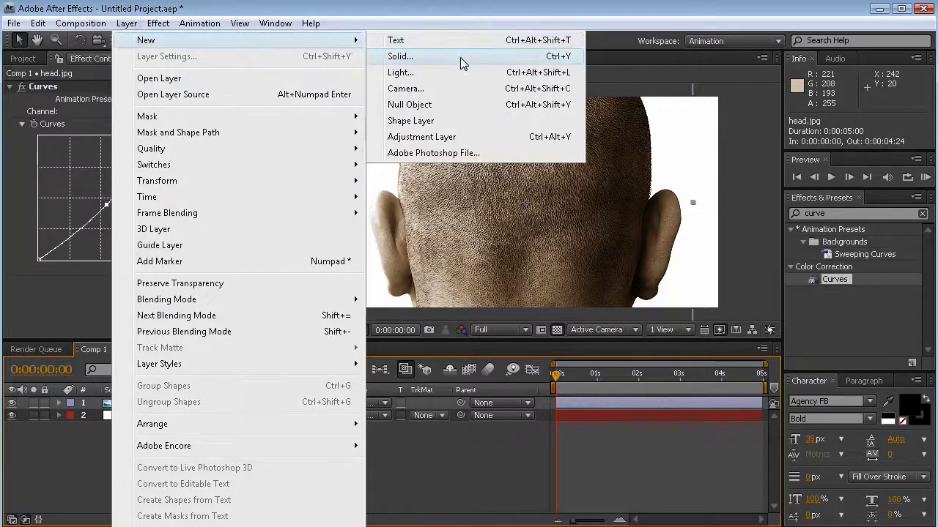
left_click(459, 56)
type("Line big")
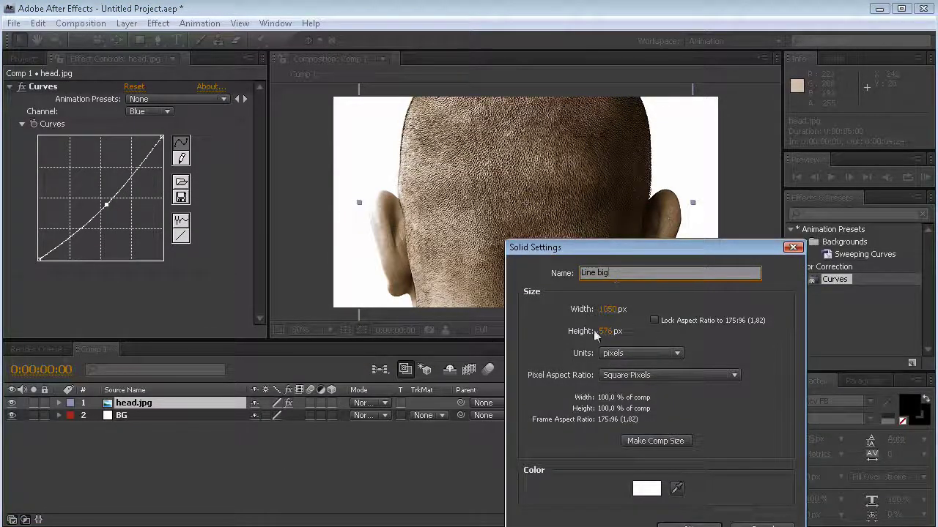
left_click(603, 331)
type("5")
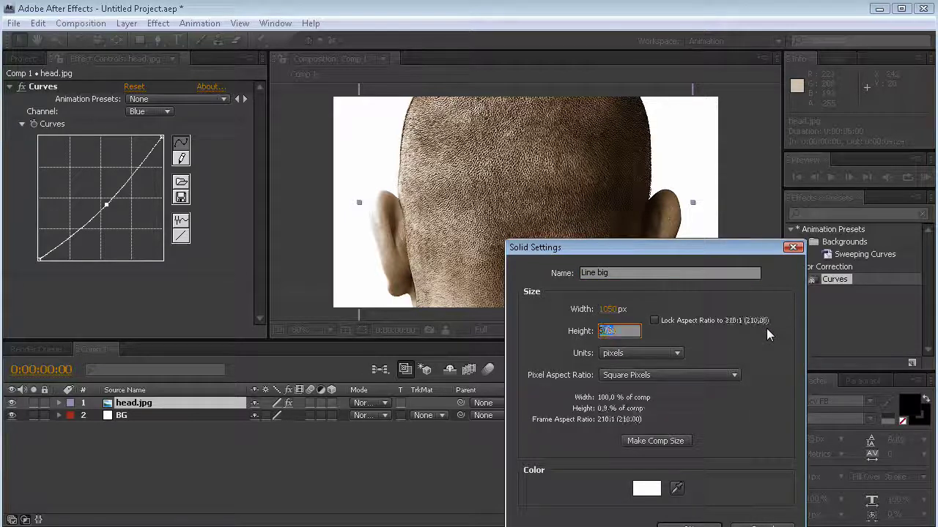
left_click(646, 488)
left_click(178, 91)
left_click_drag(178, 91, 167, 258)
left_click(342, 34)
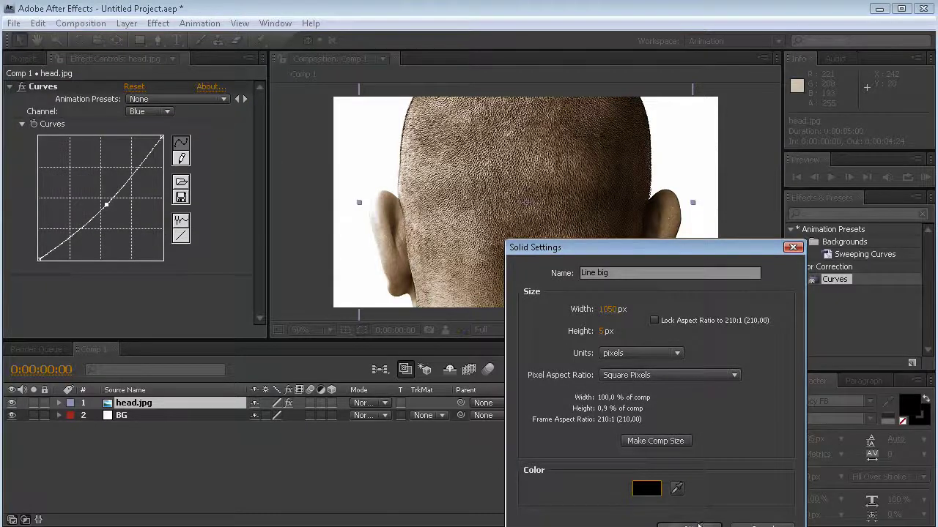
left_click(698, 526)
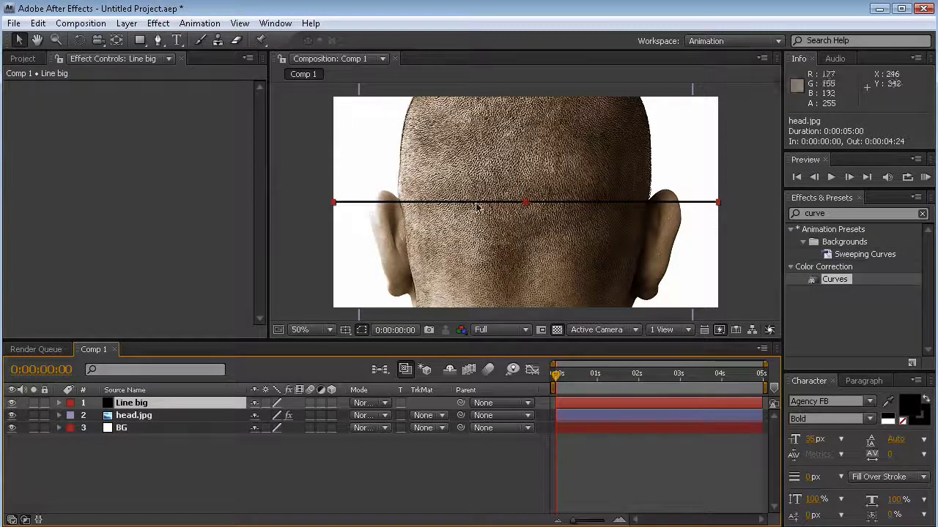
left_click_drag(520, 203, 518, 166)
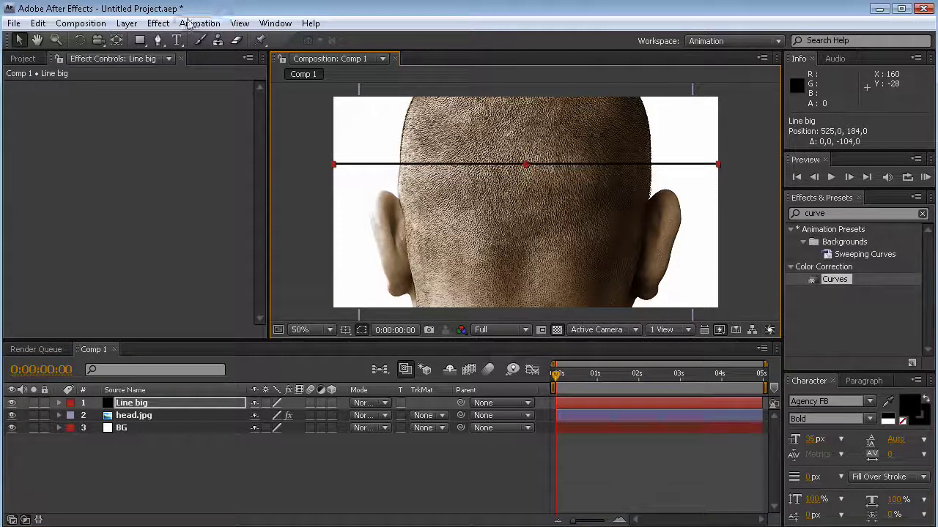
- Create a black 1050 × 3 px solid named Line small and move it a short distance above Line big
left_click(127, 23)
mouse_move(146, 38)
left_click(459, 58)
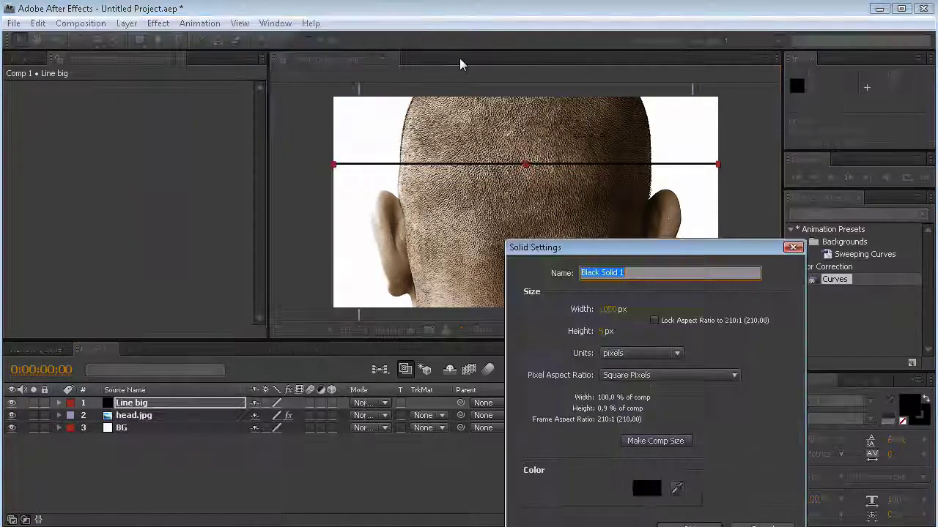
type("Line small")
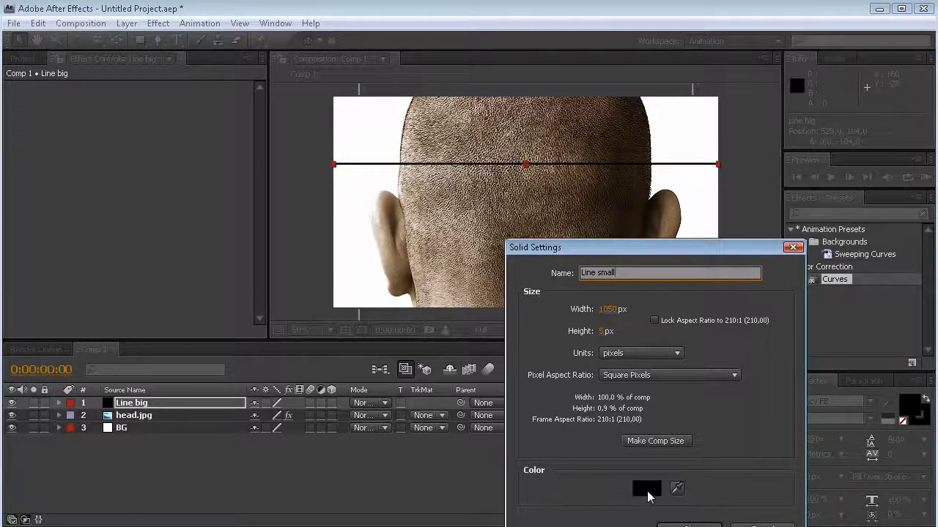
left_click(601, 332)
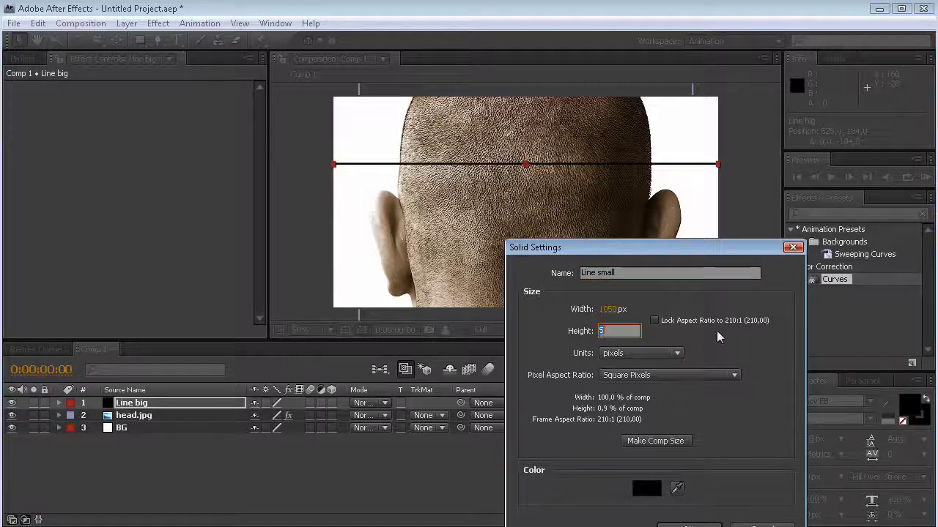
type("3")
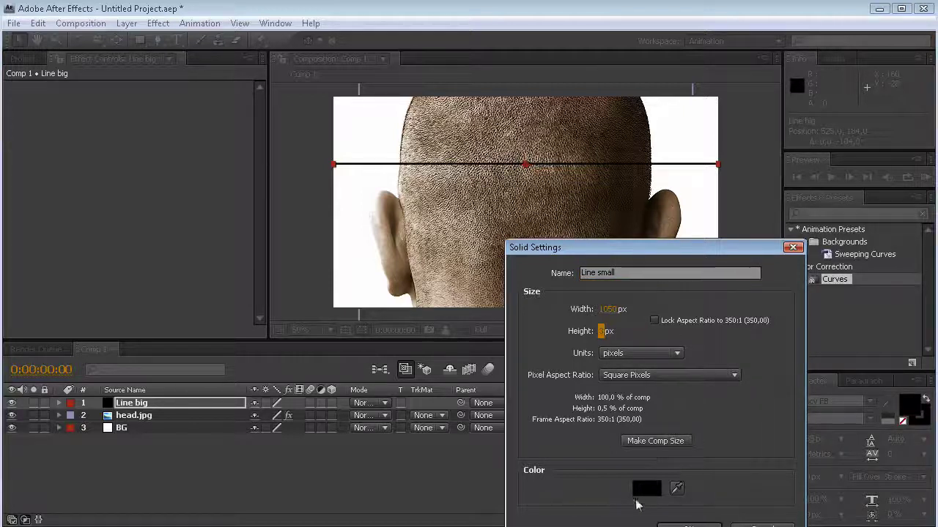
left_click(688, 525)
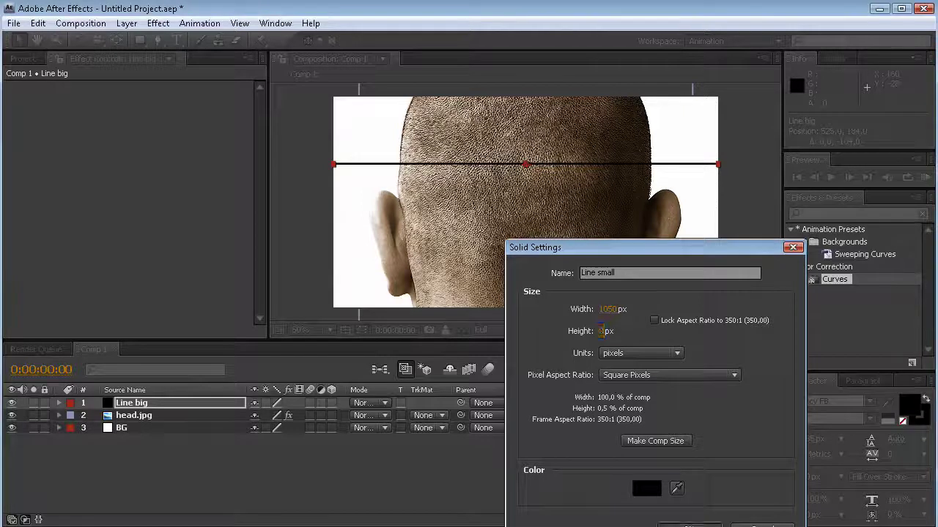
left_click_drag(559, 202, 564, 135)
- Move Line small and Line big up together by 34 px, then deselect them
left_click(198, 416, "shift")
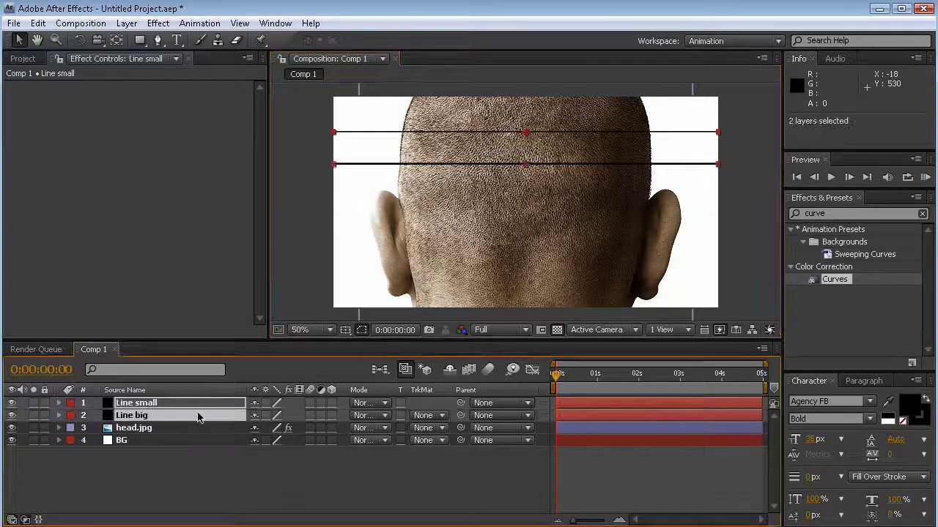
left_click_drag(595, 134, 601, 121)
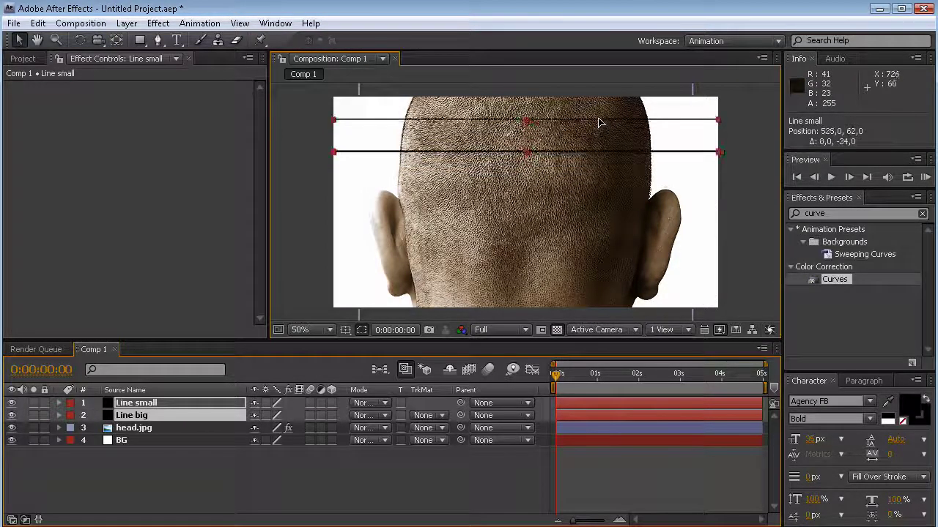
left_click(492, 476)
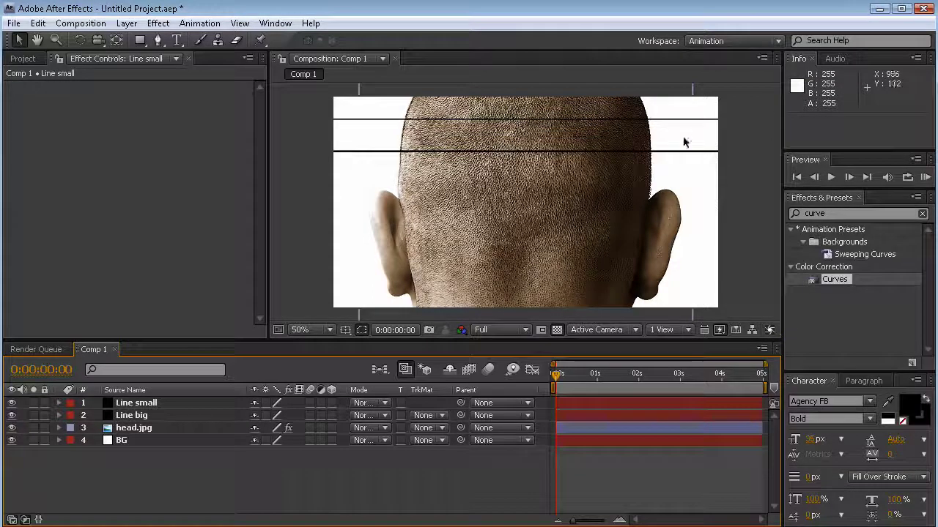
- Add the text <HEAD> and move it between the two lines near the head's right edge, at position 930, 130
key("ctrl+t")
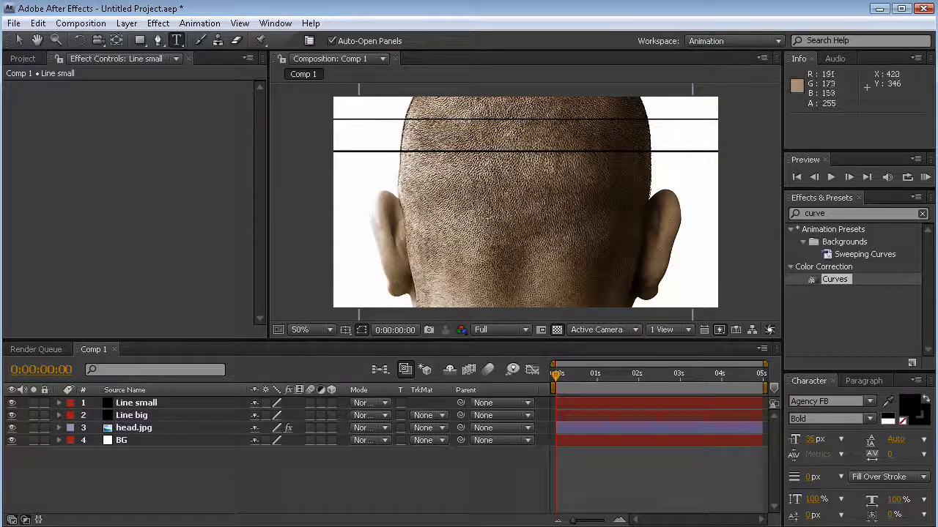
left_click(489, 221)
type("HEAD>")
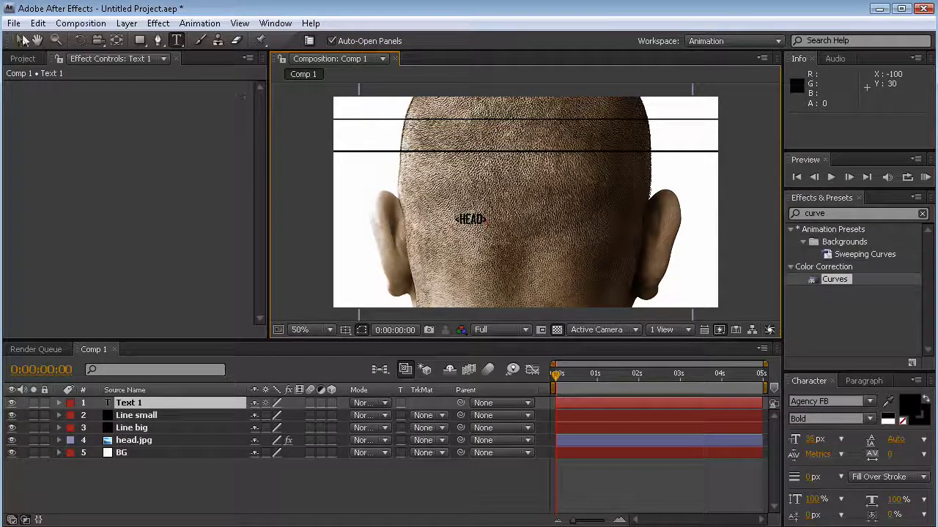
left_click(21, 39)
left_click_drag(474, 221, 662, 142)
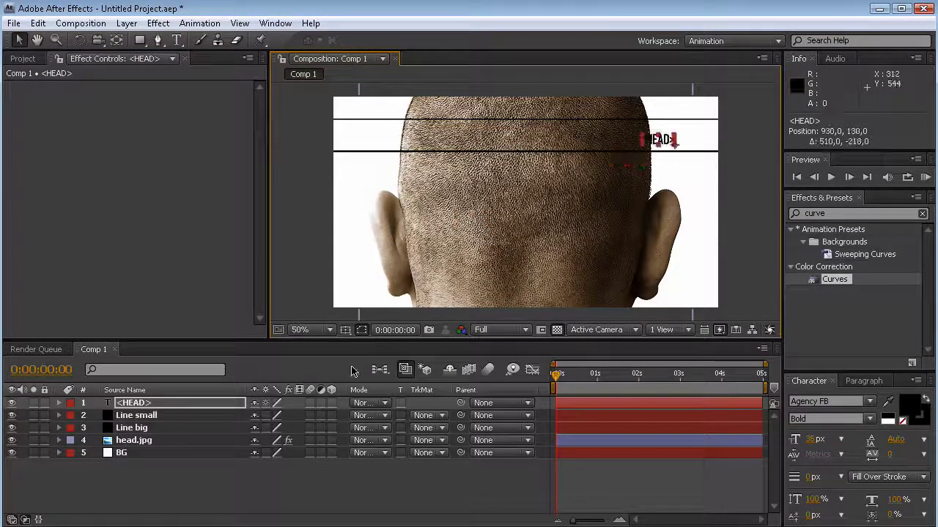
- Scale the <HEAD> text to 176% and fit it between the two lines on the white area right of the head
left_click(222, 404)
key("s")
left_click_drag(302, 417, 347, 417)
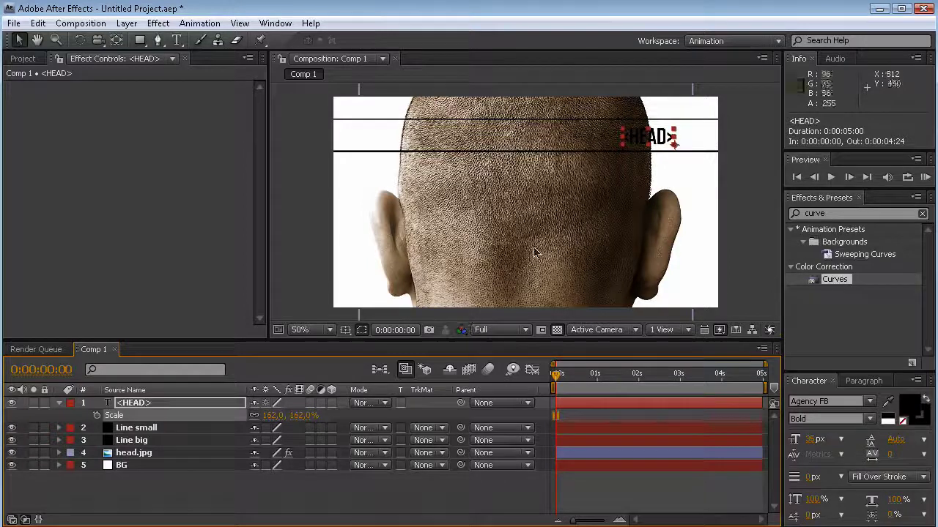
left_click_drag(649, 137, 684, 139)
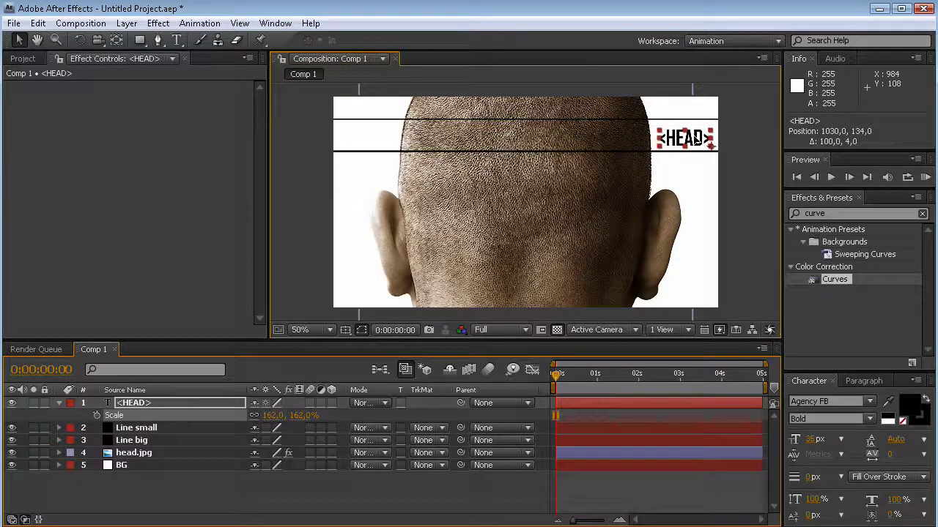
left_click_drag(302, 416, 313, 415)
left_click_drag(685, 138, 686, 137)
- Draw a rectangular mask on Line big near the head's right edge and set its mode to Subtract
left_click(146, 444)
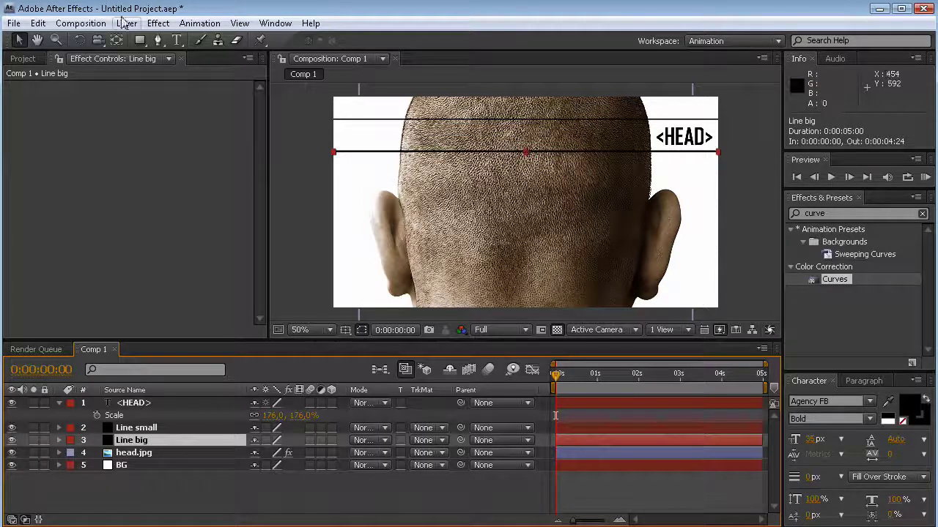
key("q")
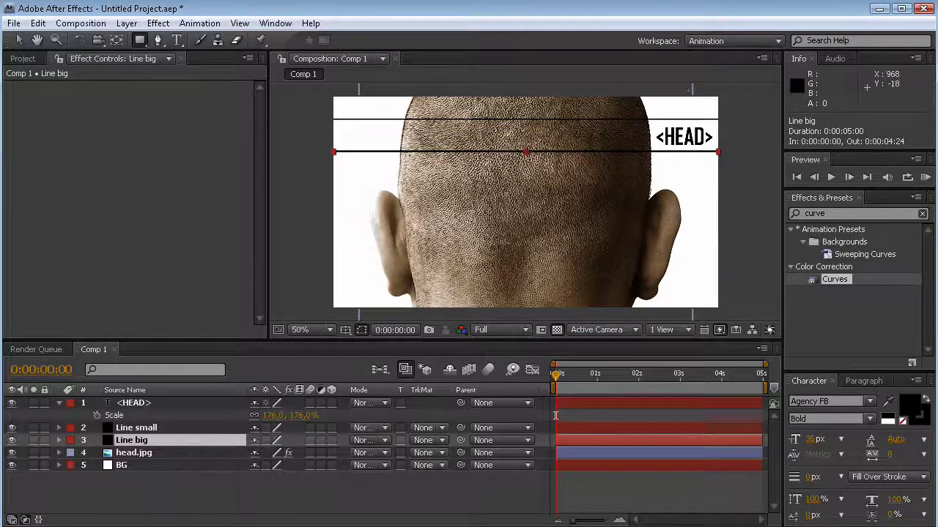
left_click_drag(595, 111, 649, 161)
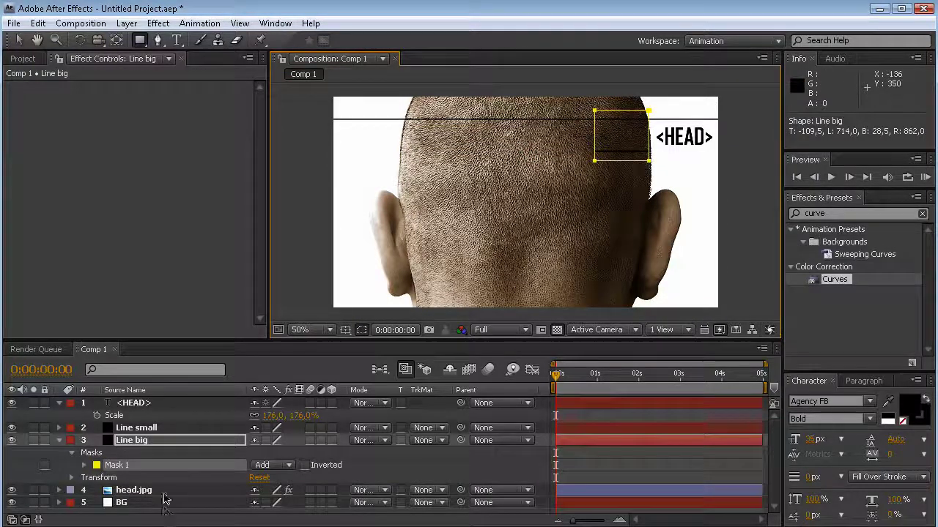
left_click(272, 465)
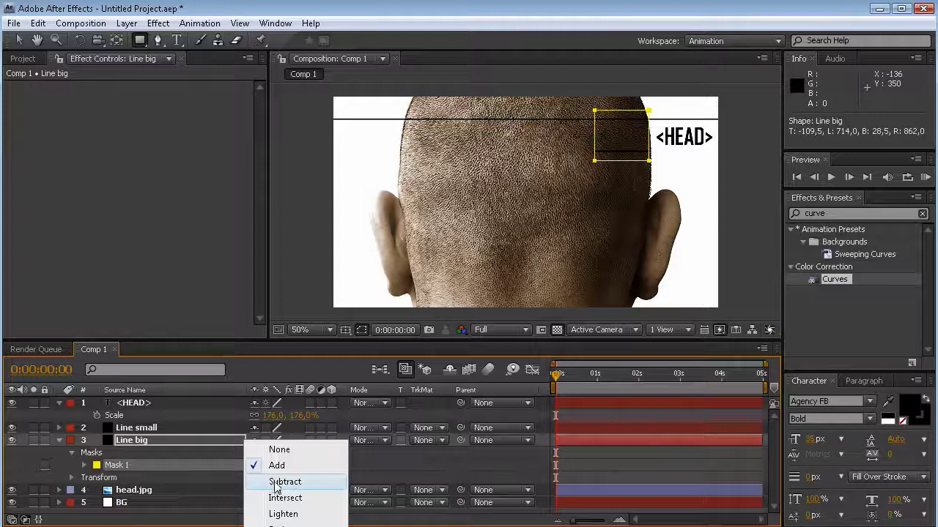
left_click(284, 482)
- Copy Mask 1 from Line big to Line small, then deselect the layer
left_click(166, 440)
left_click(160, 465)
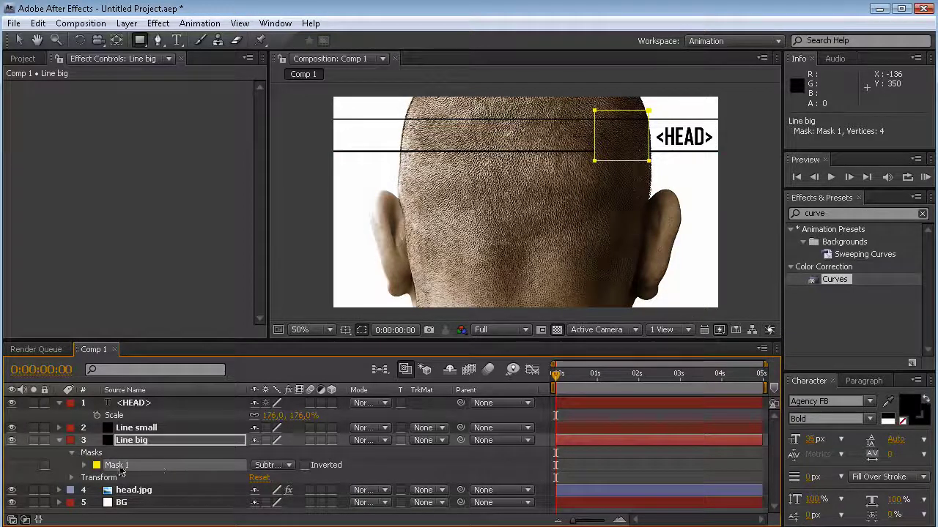
left_click(149, 433)
key("Return")
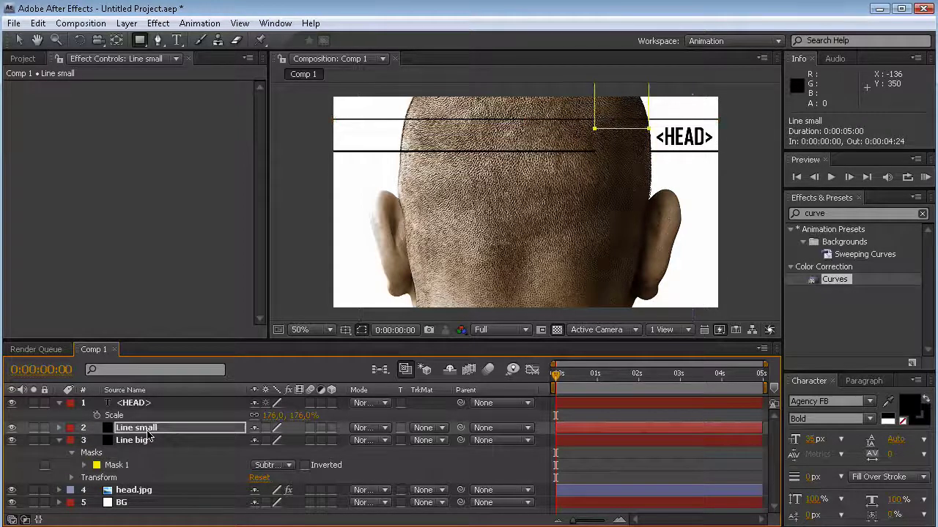
left_click(634, 474)
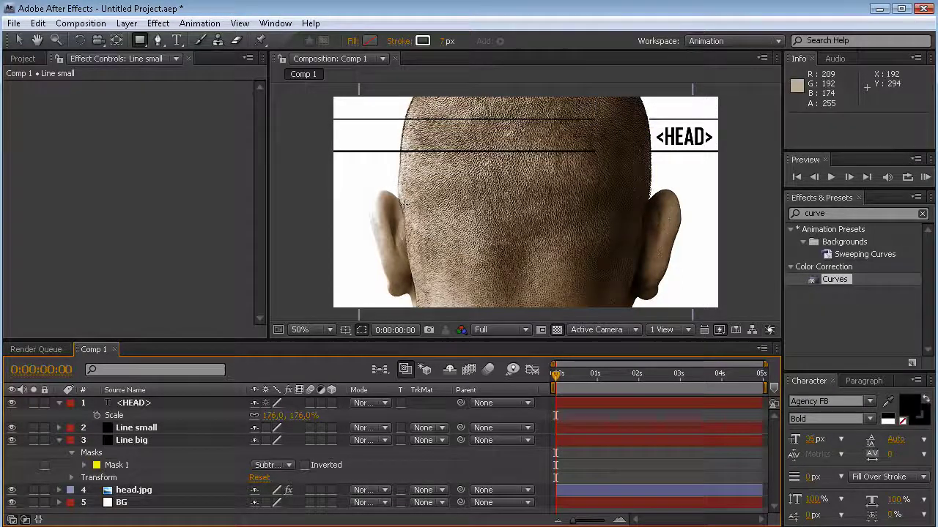
- Nudge Line small down toward Line big to position 525, 72
left_click(212, 428)
key("Down")
key("Down")
key("Down")
key("Down")
key("Down")
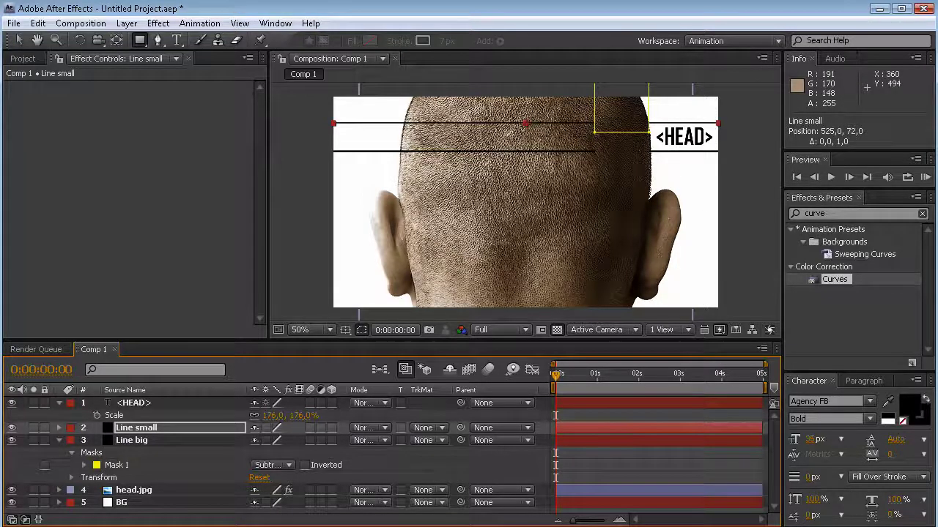
- Switch to the browser, generate Lorem Ipsum text on lipsum.com, copy its first paragraph, and return to After Effects
key("alt+Tab")
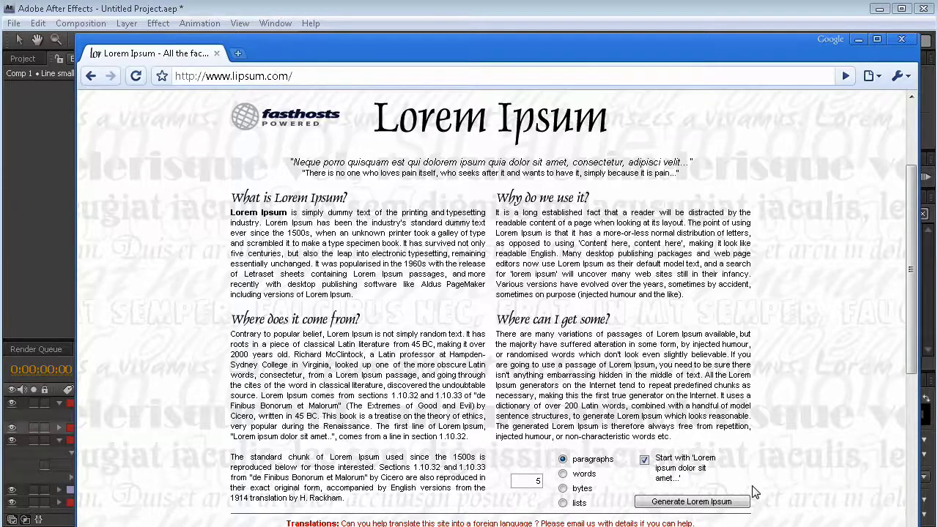
left_click(681, 503)
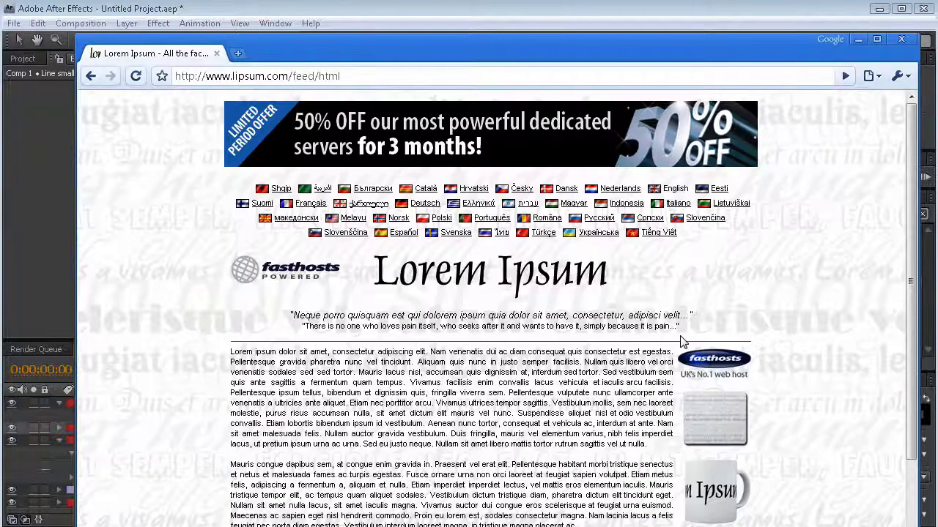
left_click_drag(648, 444, 231, 353)
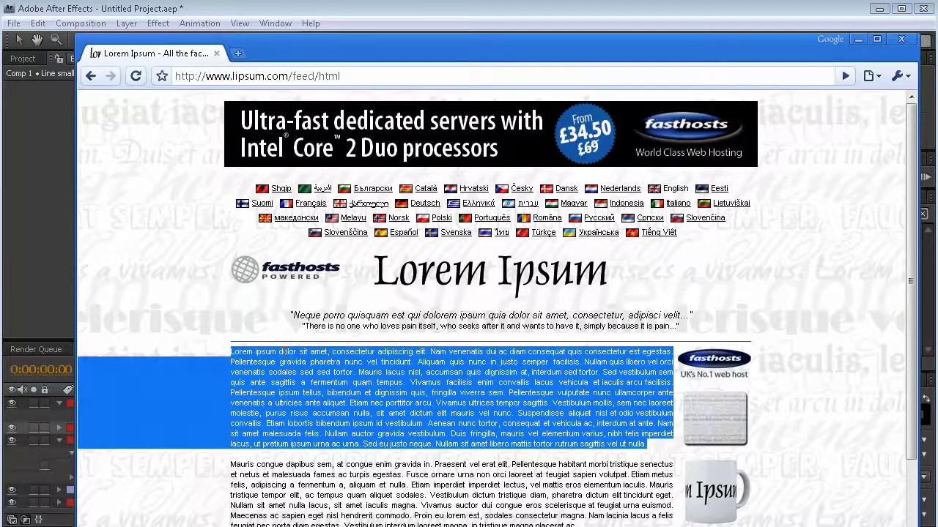
left_click(610, 14)
- Draw a paragraph text box below the <HEAD> title, over the right ear, and paste the Lorem ipsum paragraph into it
left_click(176, 42)
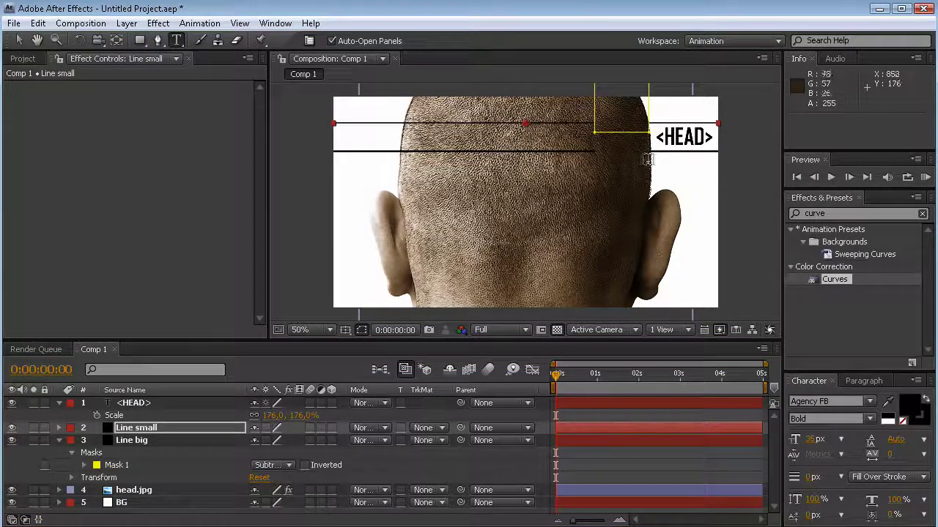
left_click_drag(645, 162, 716, 278)
type("Lorem ipsum dolor sit amet, consectetur adipiscing elit. Nam venenatis dui ac diam consequat quis consectetur est")
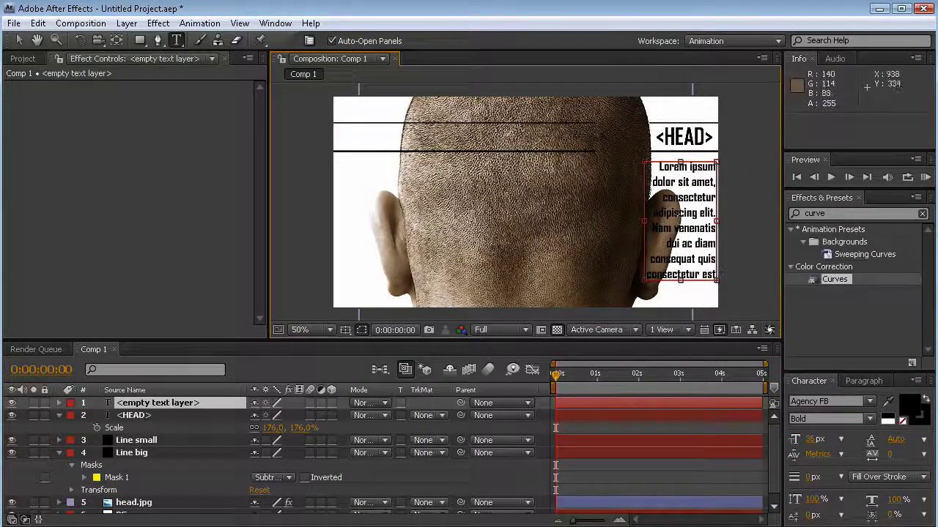
- Set the font size of the whole Lorem ipsum paragraph to 5 px and finish editing the text
left_click(812, 440)
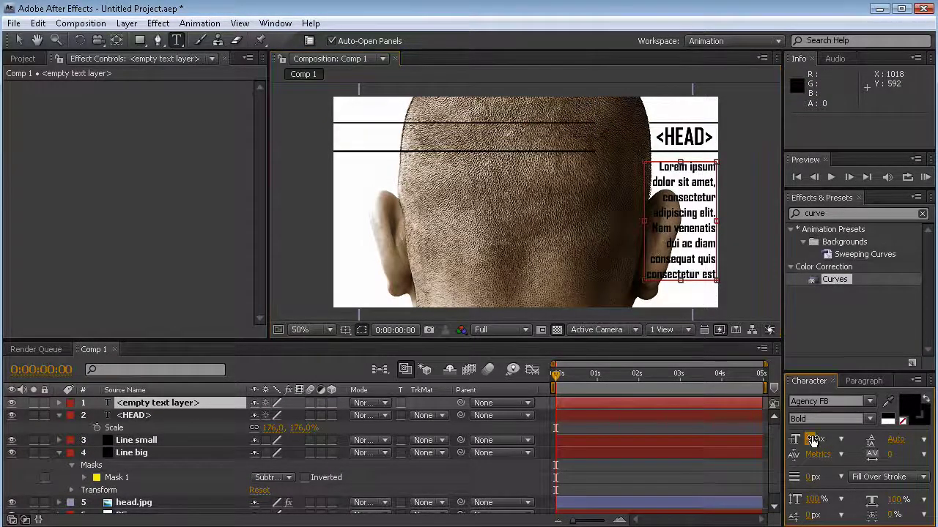
type("20")
left_click(700, 243)
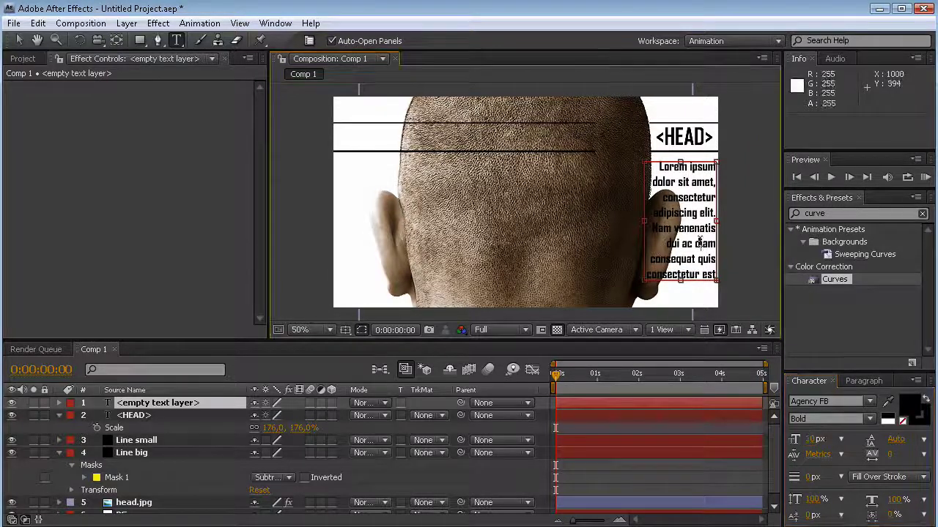
key("ctrl+a")
left_click(812, 444)
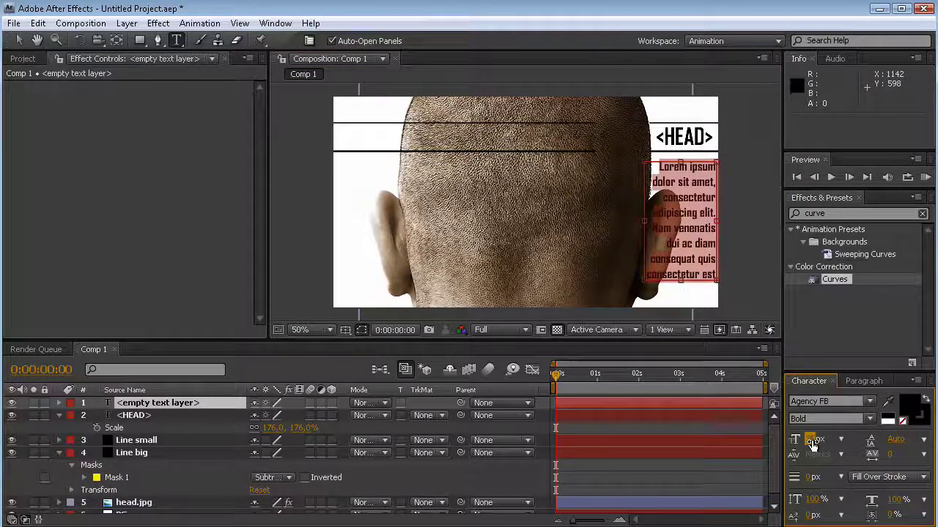
key("Down")
key("Down")
key("Down")
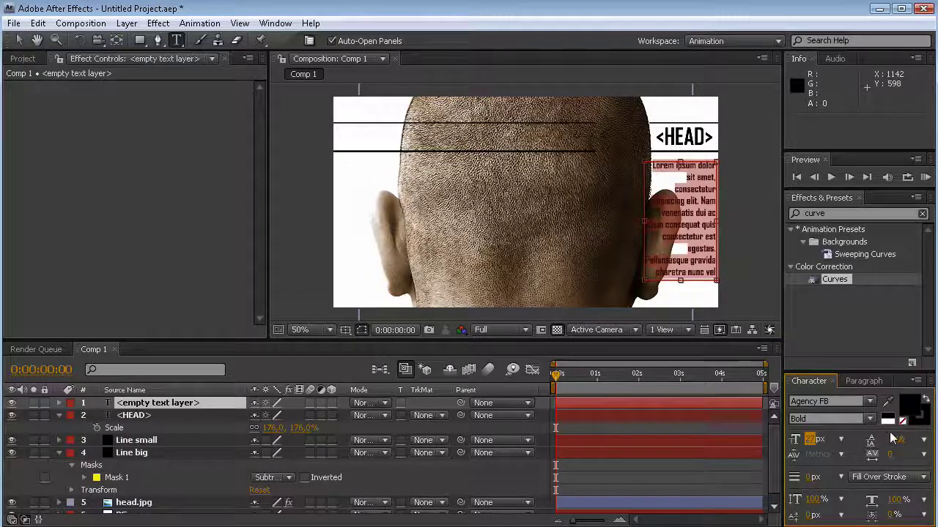
left_click(814, 440)
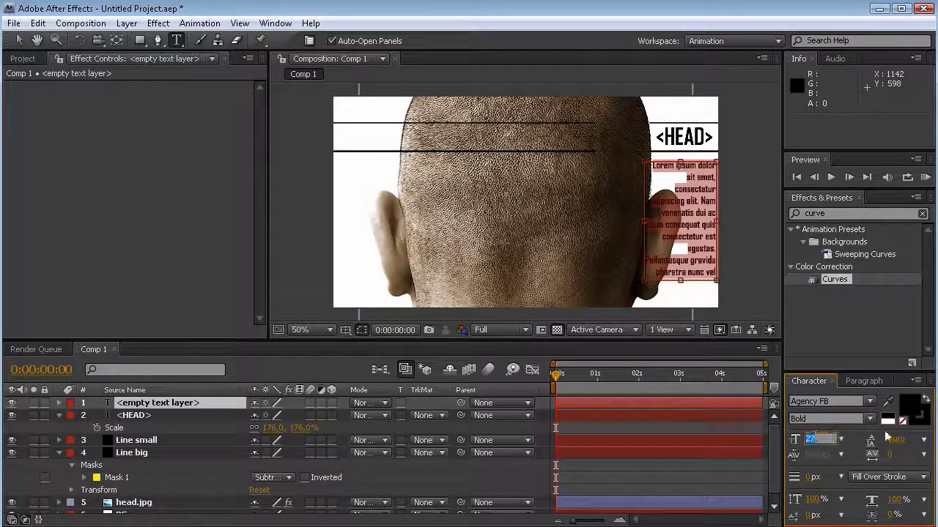
type("5")
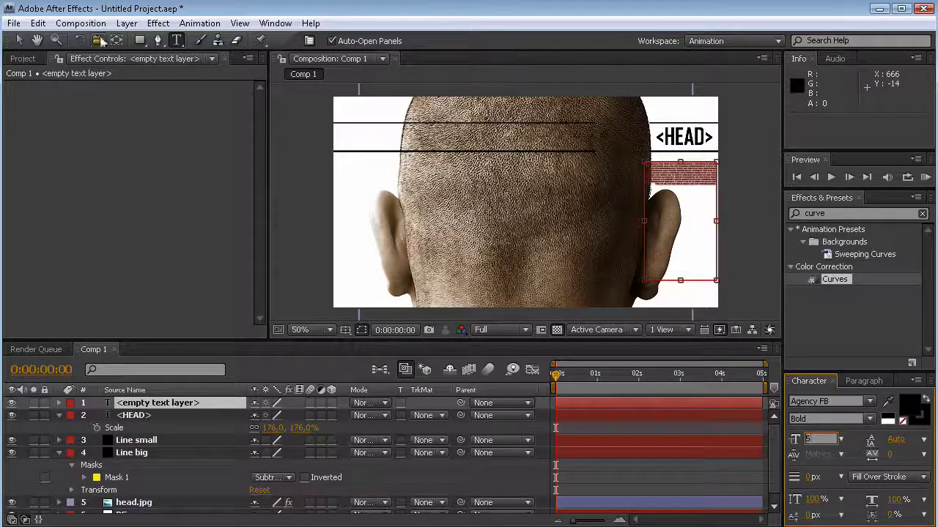
left_click(21, 41)
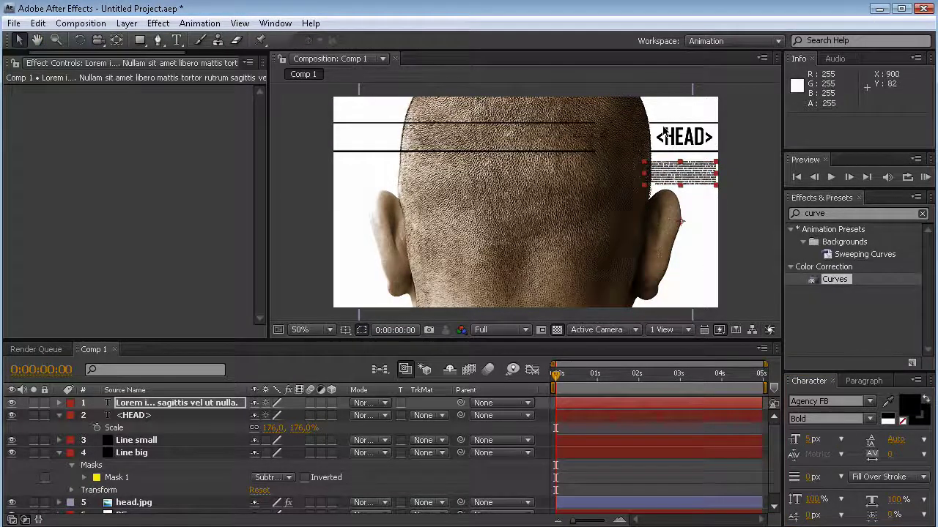
- Move the Lorem ipsum text up just below Line big, to position 948, 324
key("ctrl+t")
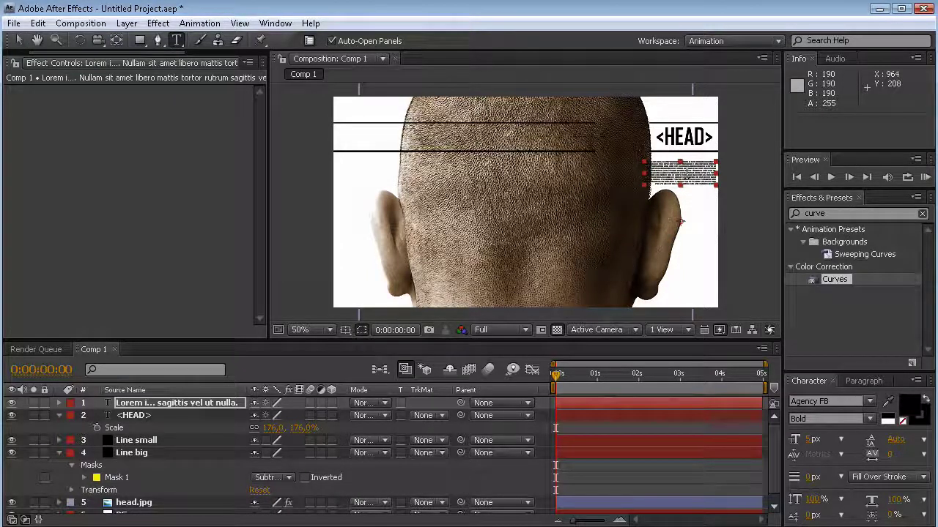
left_click(19, 40)
left_click_drag(701, 179, 701, 175)
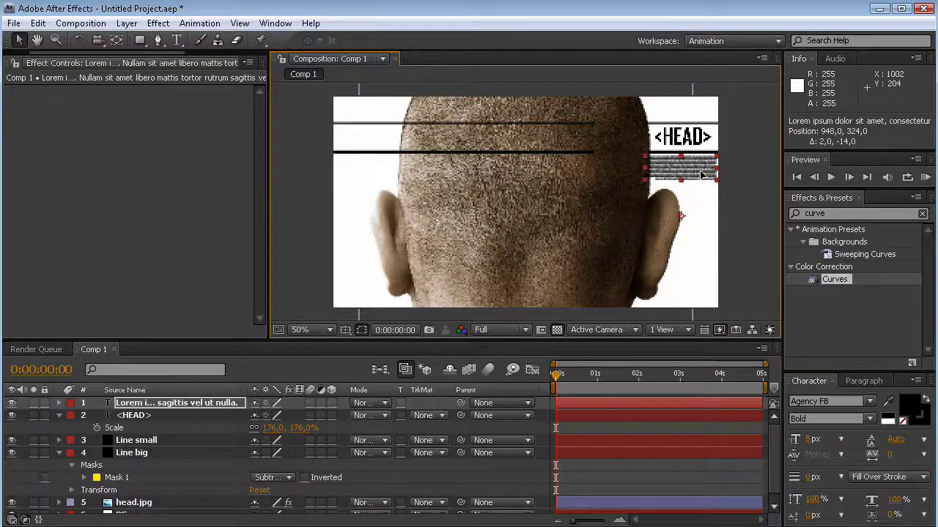
- Split the Lorem ipsum text into several blocks separated by blank lines and paste the copied paragraph in again
left_click(177, 40)
left_click(695, 169)
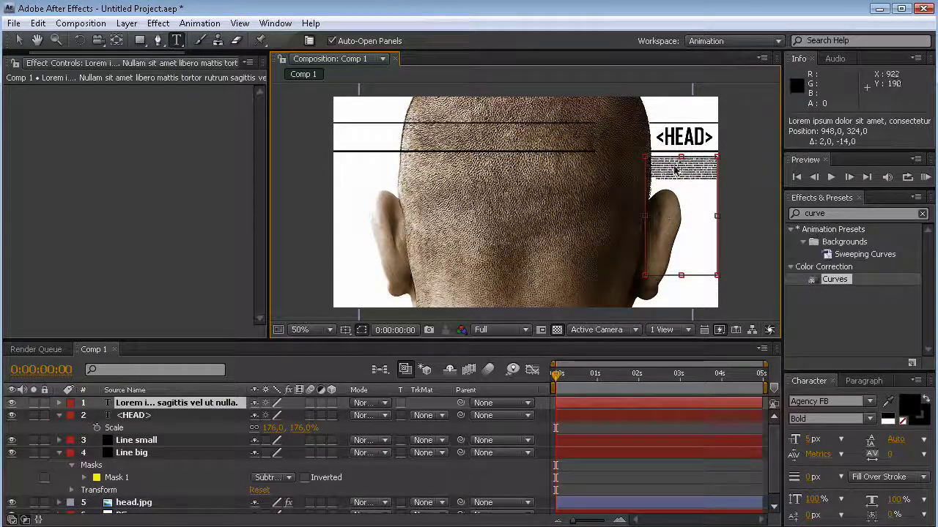
key("Return")
key("Return")
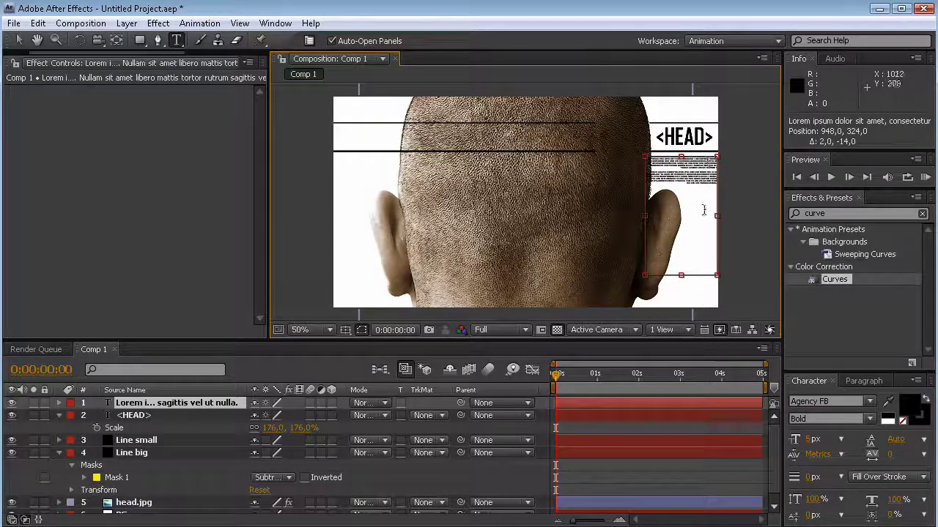
key("Return")
key("Return")
left_click(687, 171)
key("Return")
key("Return")
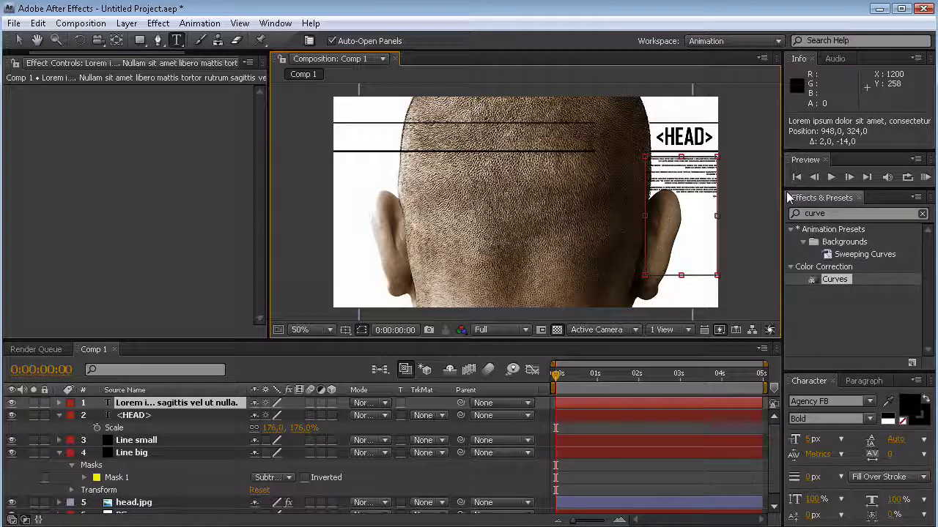
key("ctrl+v")
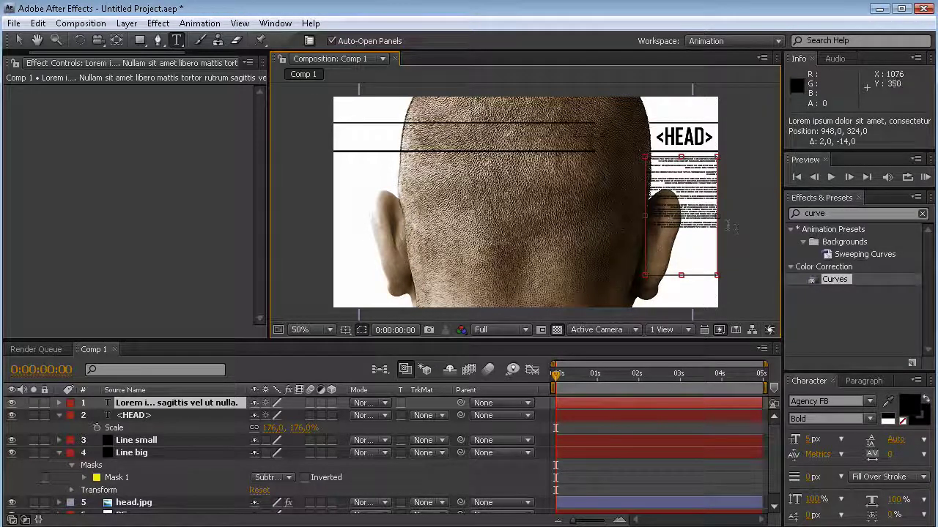
- Deselect the text layer and collapse the expanded properties of the <HEAD> and Line big layers
left_click(689, 474)
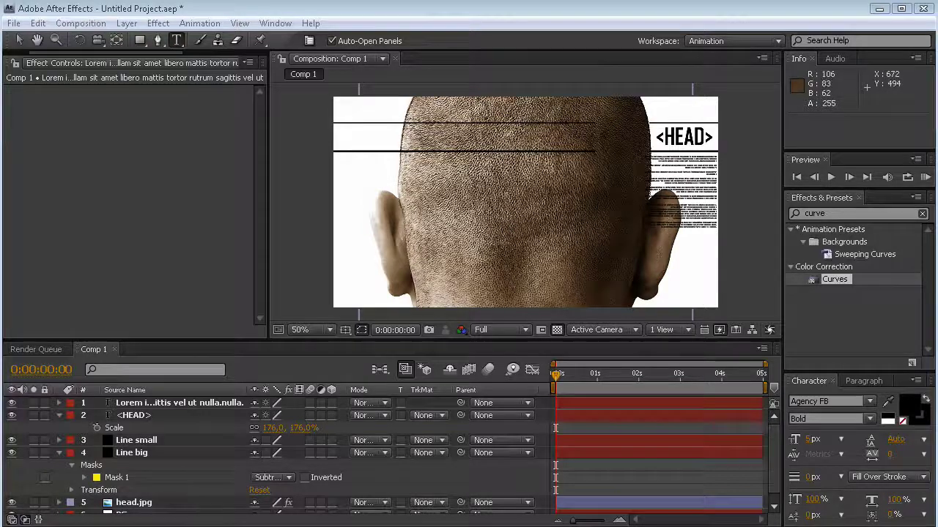
left_click(60, 415)
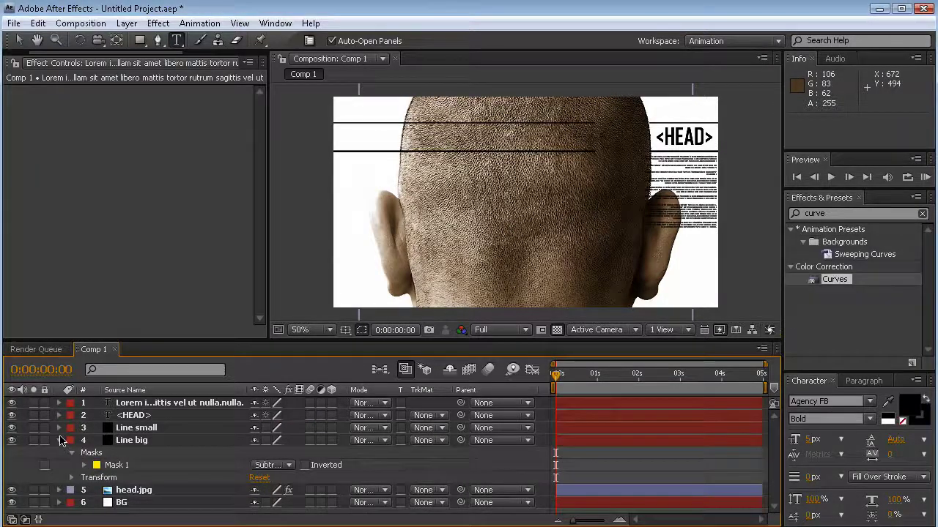
left_click(59, 440)
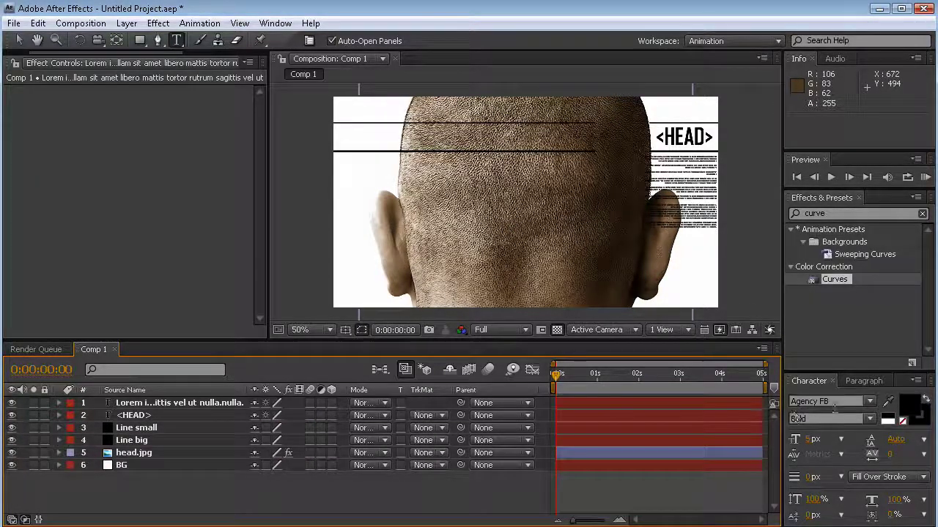
- Set the character formatting to Arial Bold with a font size of 138 px
left_click(857, 402)
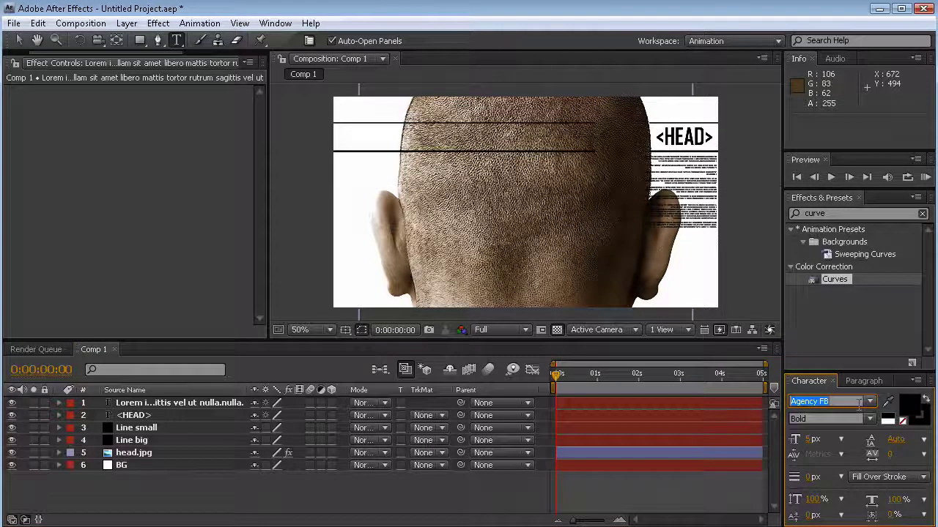
type("ar")
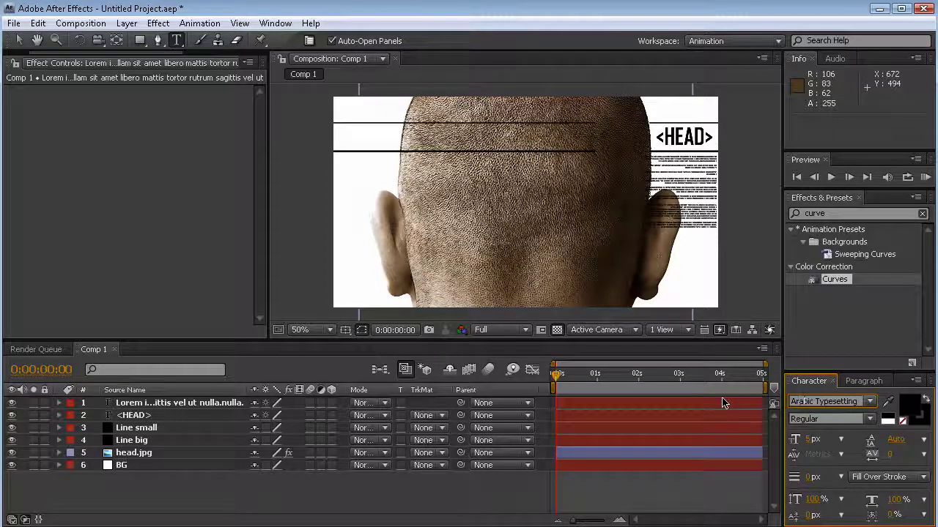
left_click(869, 401)
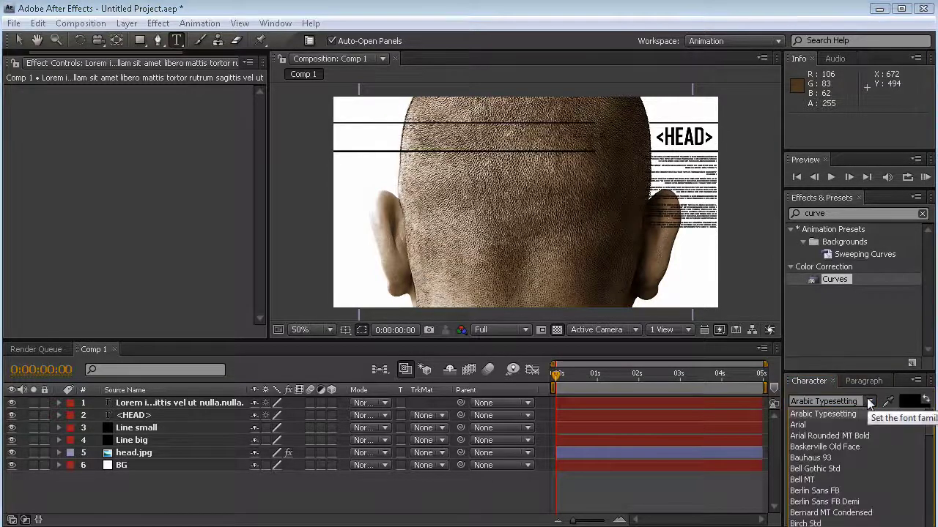
left_click(835, 425)
left_click(871, 416)
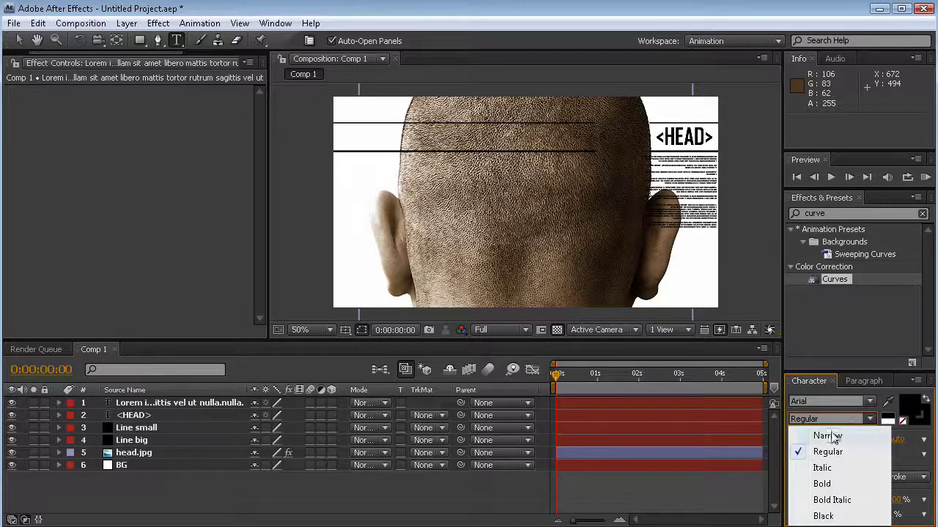
left_click(821, 482)
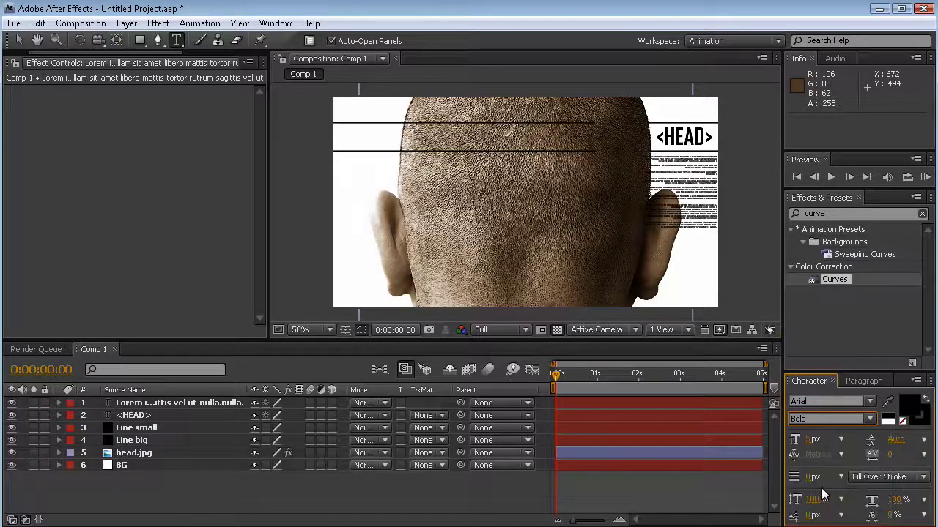
left_click(812, 440)
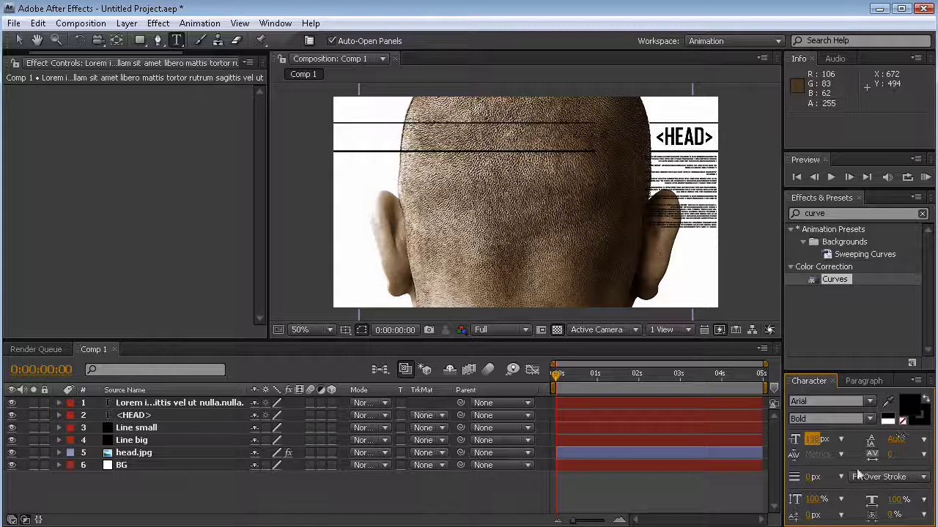
- Add a text layer reading "X" over the middle of the head and reposition it slightly
left_click(176, 41)
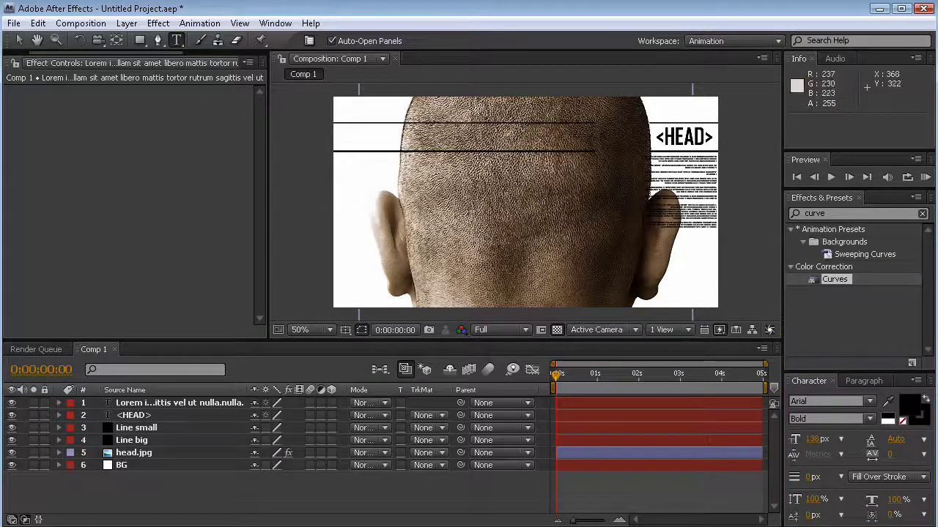
left_click(468, 220)
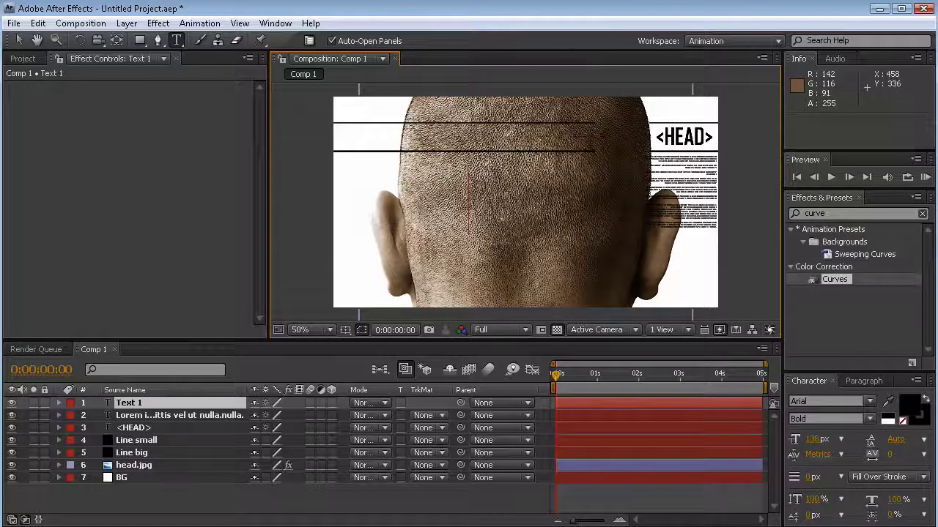
type("X")
left_click(20, 40)
left_click_drag(451, 195, 491, 192)
left_click(204, 403)
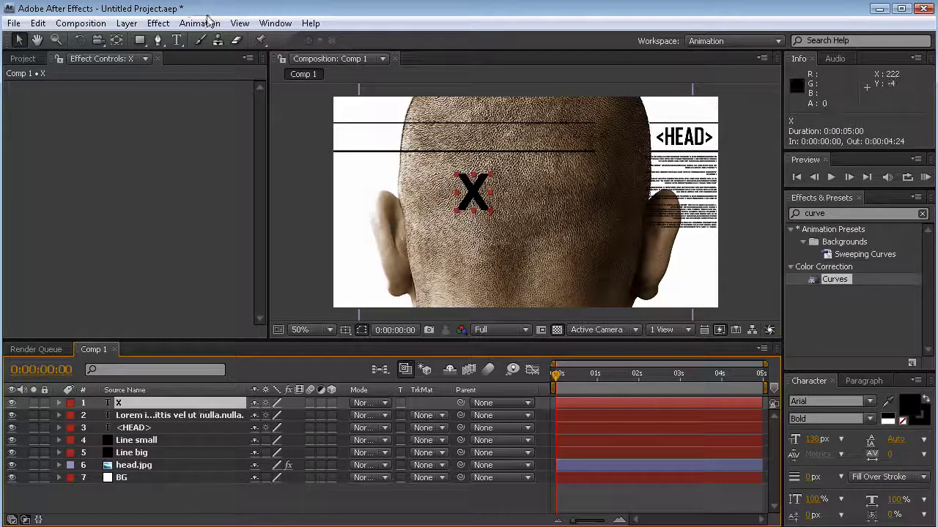
- Change the fill color of the X text to white, FFFFFF
left_click(177, 40)
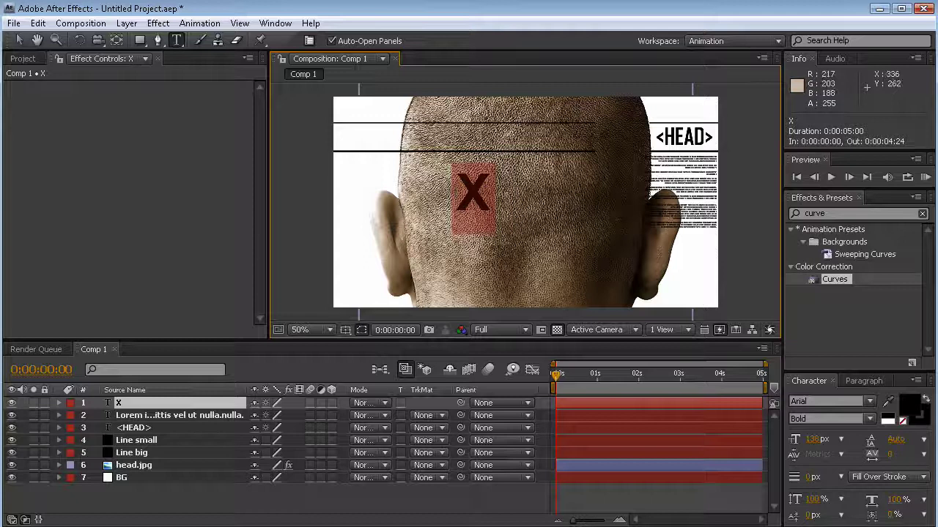
left_click(911, 407)
left_click_drag(117, 125, 16, 31)
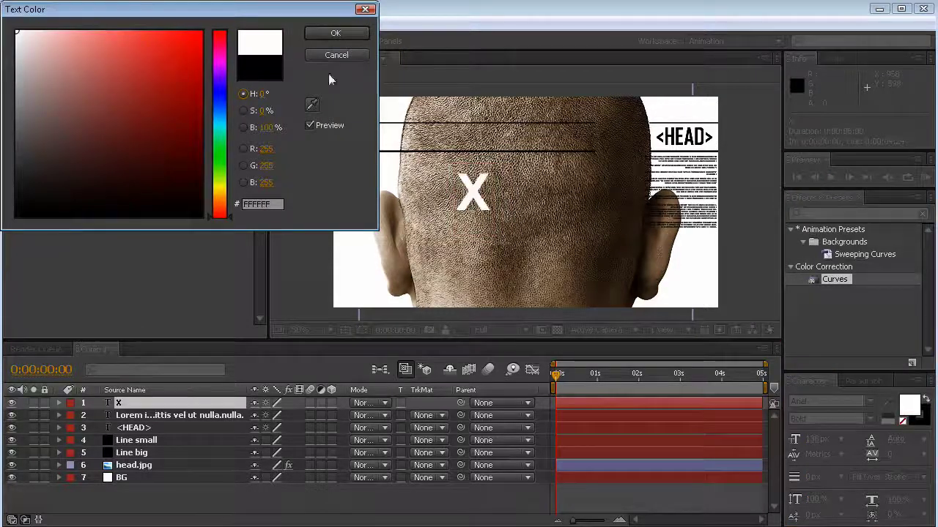
left_click(336, 33)
left_click(213, 408)
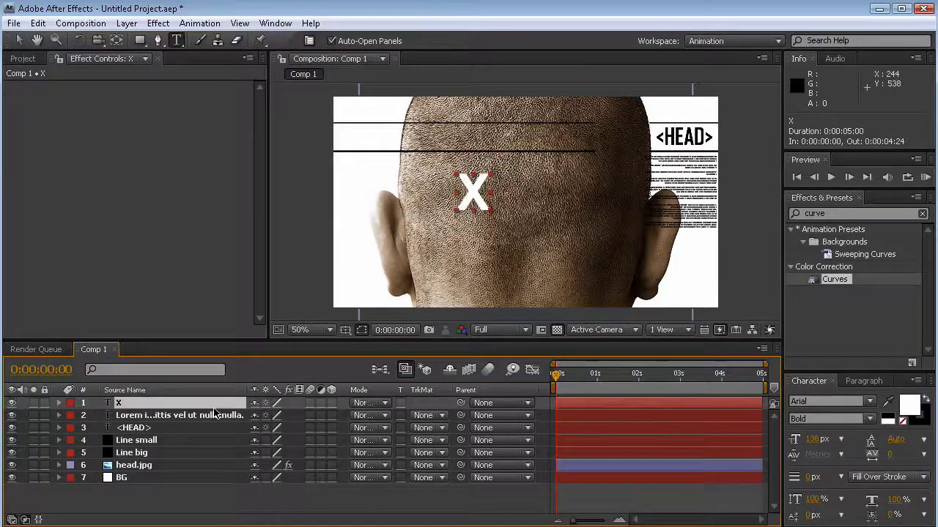
- Scale the X layer up to 693% and move it so it covers the head's right half
key("s")
left_click_drag(306, 417, 761, 407)
key("v")
left_click_drag(425, 156, 653, 300)
left_click_drag(304, 416, 340, 413)
- Move the X layer directly below Line big and refine its placement at a scale of 719%
left_click_drag(148, 404, 163, 471)
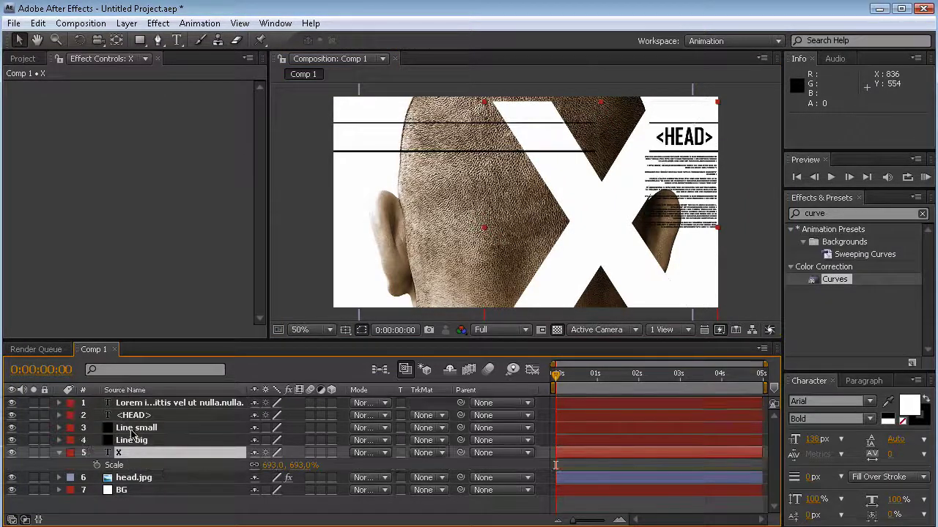
left_click_drag(608, 183, 606, 194)
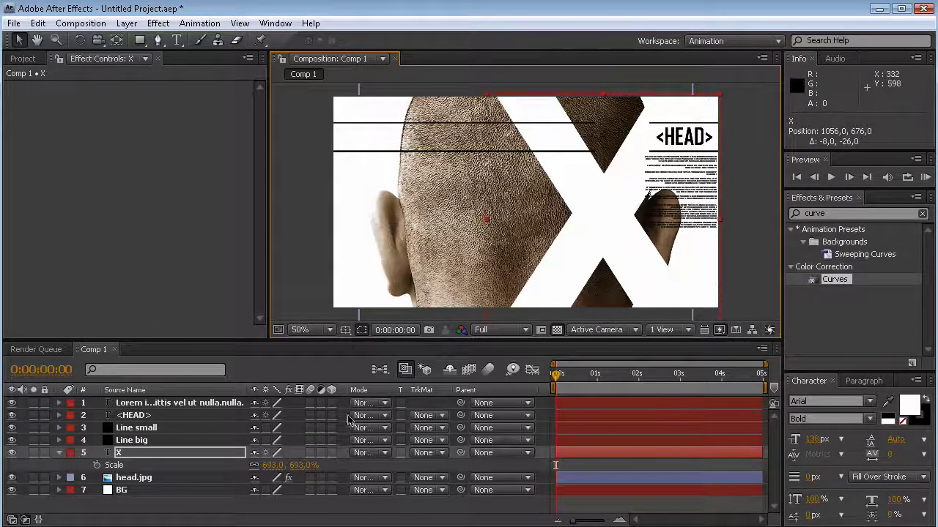
left_click_drag(296, 466, 315, 466)
left_click_drag(617, 216, 634, 227)
- Keyframe the X layer's opacity at 100% on 0:00:00:00, 0% on 0:00:00:04 and 100% on 0:00:00:07
left_click(177, 453)
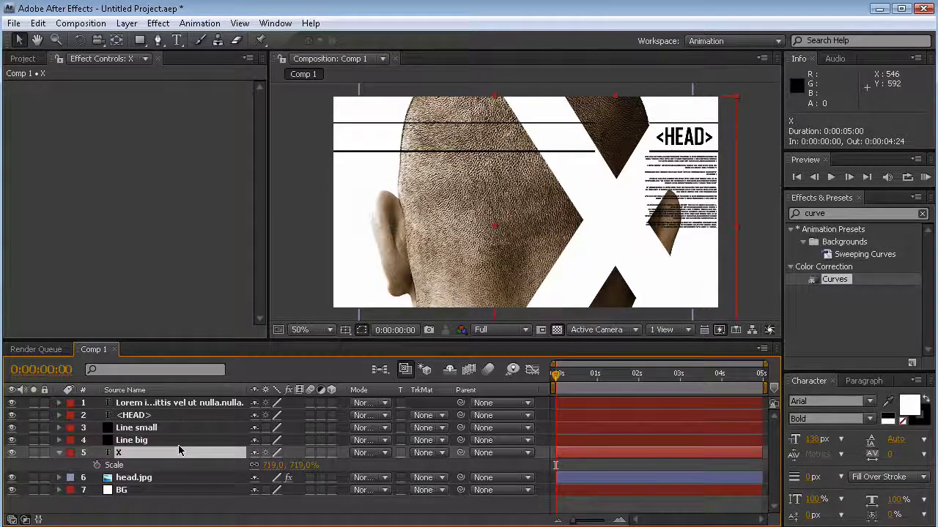
key("t")
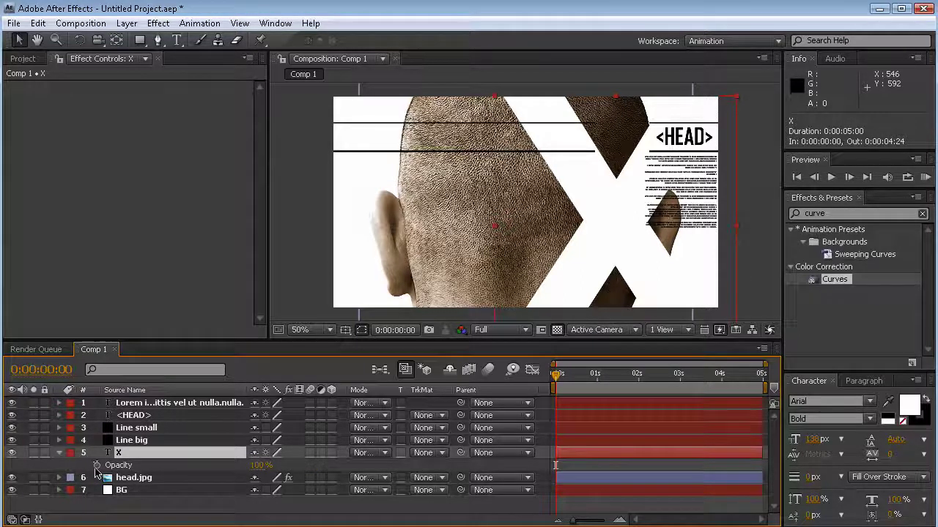
left_click(96, 466)
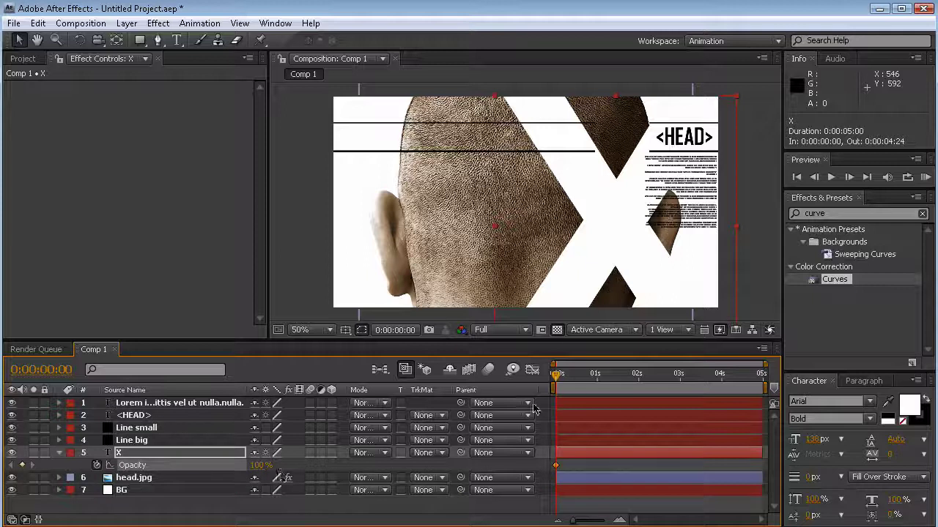
left_click_drag(558, 376, 561, 375)
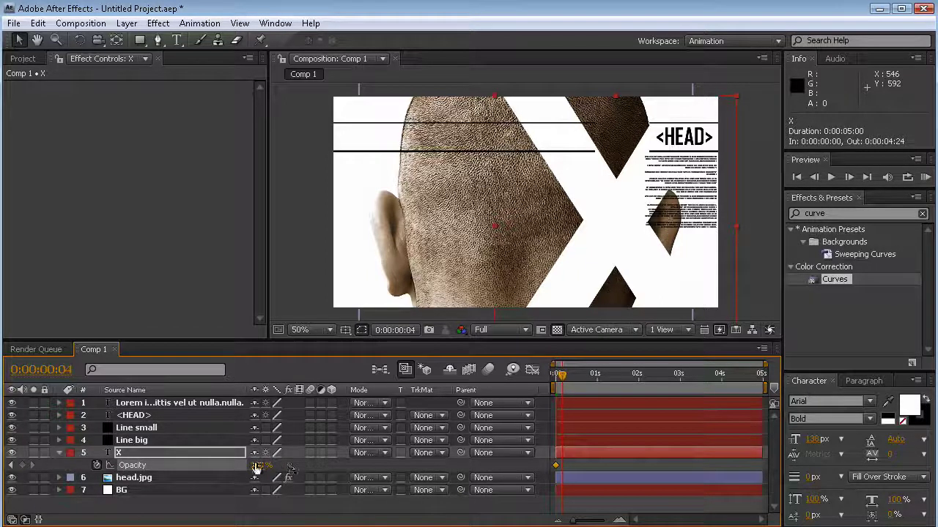
left_click_drag(258, 466, 121, 464)
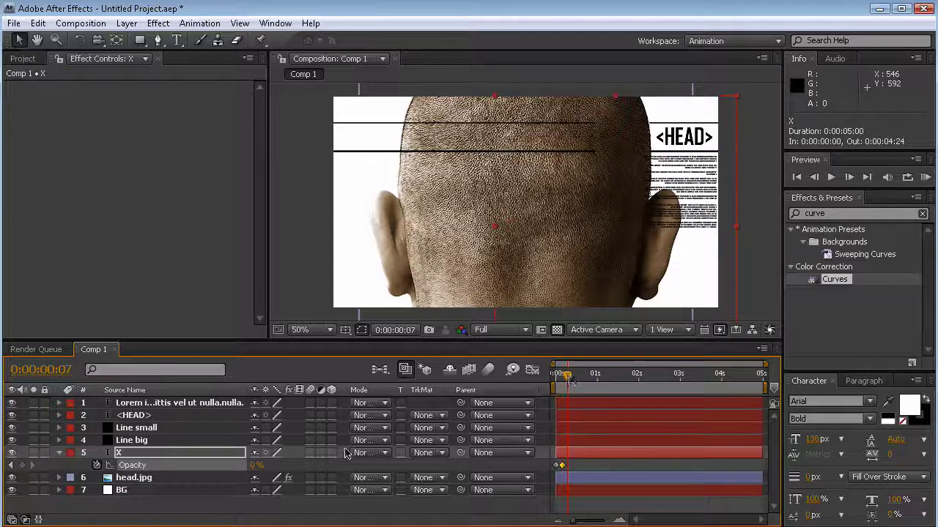
left_click_drag(255, 466, 337, 466)
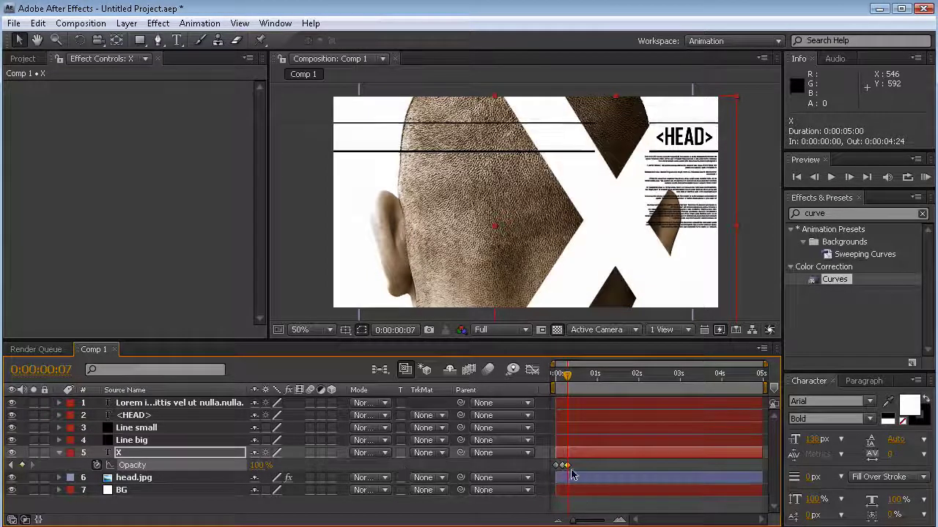
- Copy the X layer's three opacity keyframes and paste copies after the originals to extend the flicker
left_click_drag(583, 465, 549, 475)
key("ctrl+c")
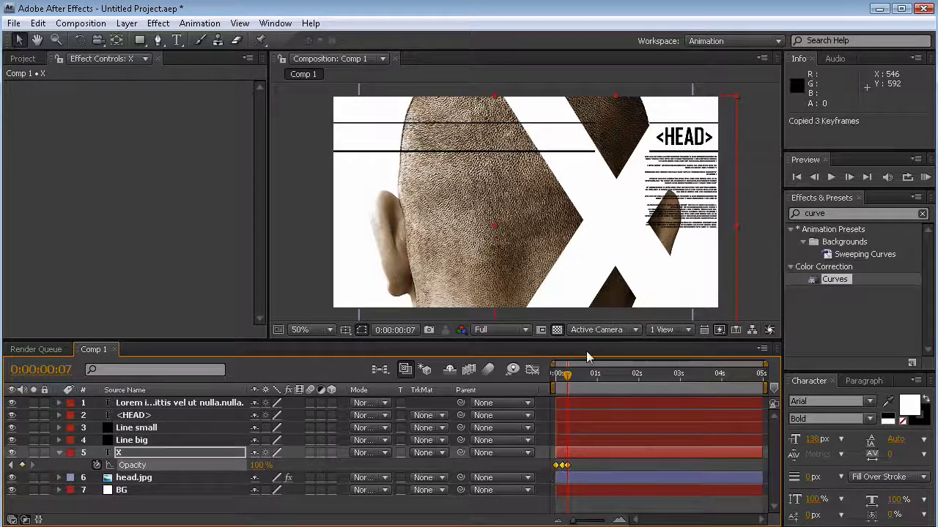
left_click_drag(568, 378, 602, 378)
key("ctrl+v")
key("ctrl+v")
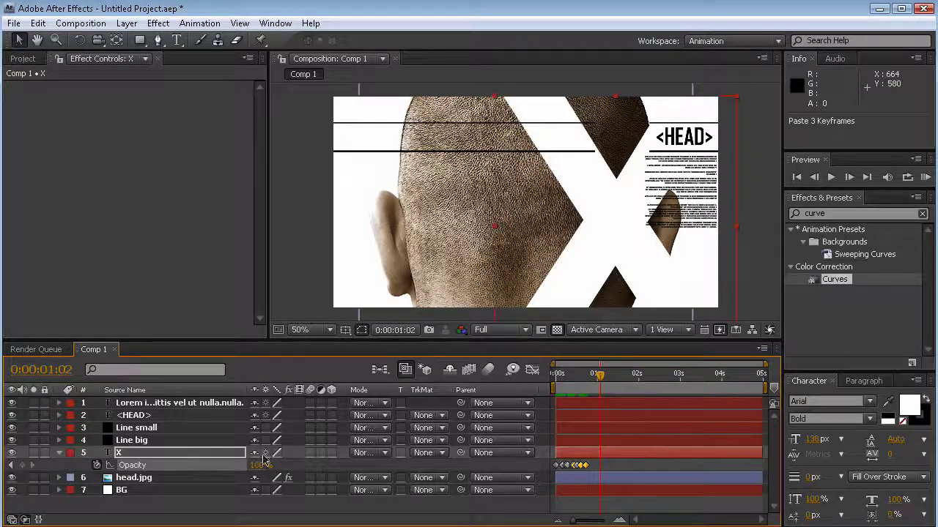
- Duplicate the X layer and delay the duplicate's opacity keyframes by a few frames
left_click(169, 455)
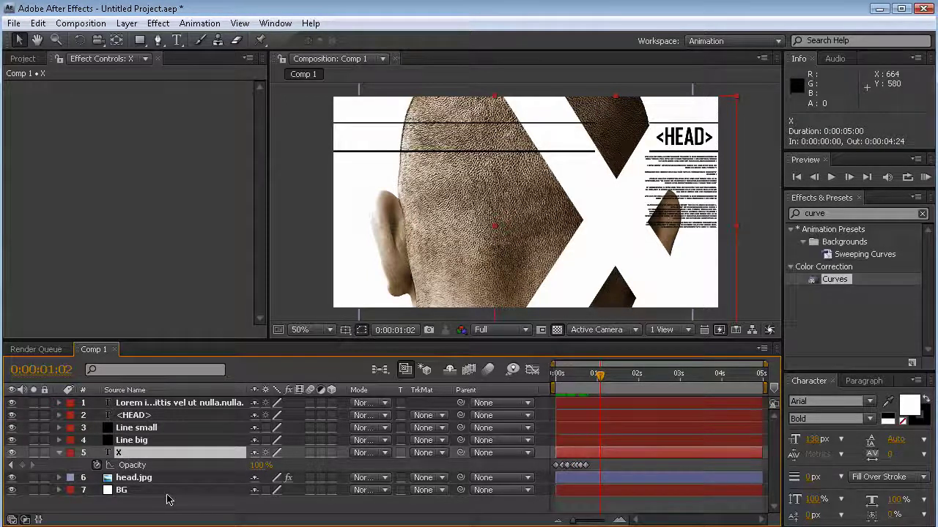
key("ctrl+d")
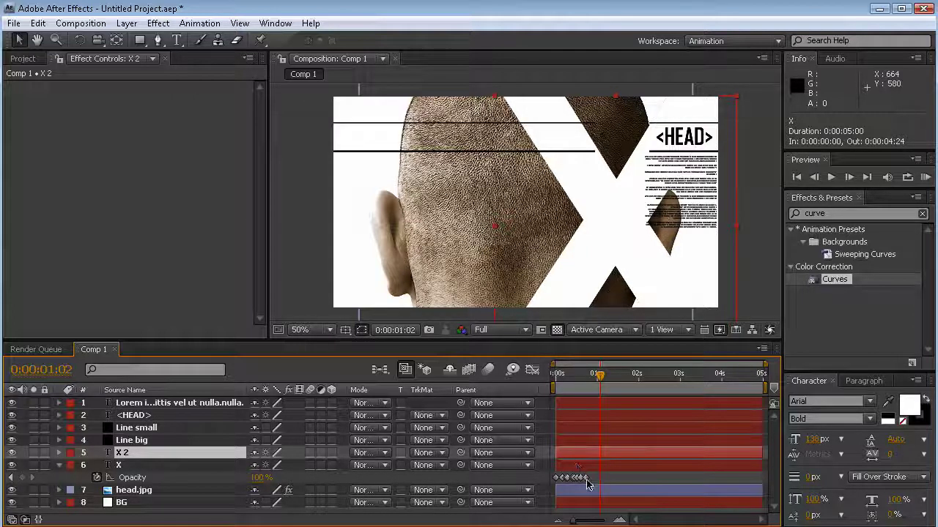
key("u")
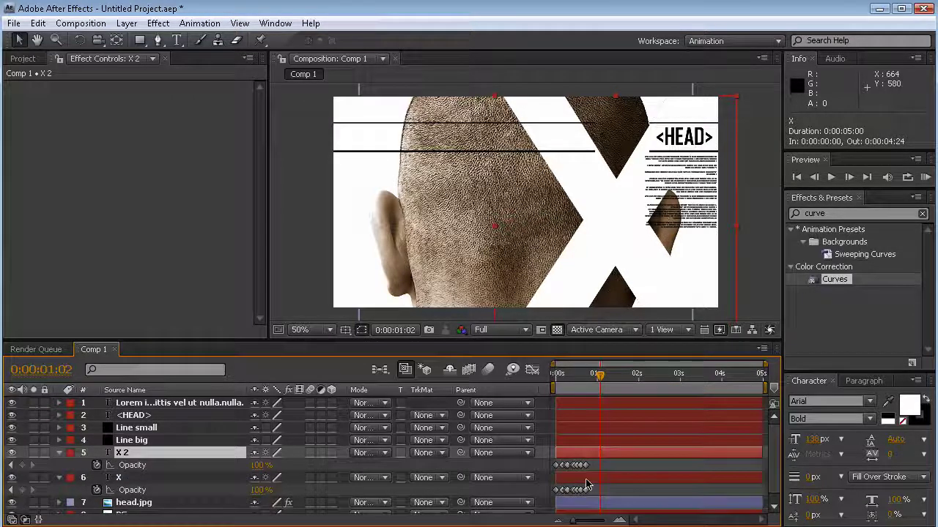
left_click_drag(632, 461, 551, 471)
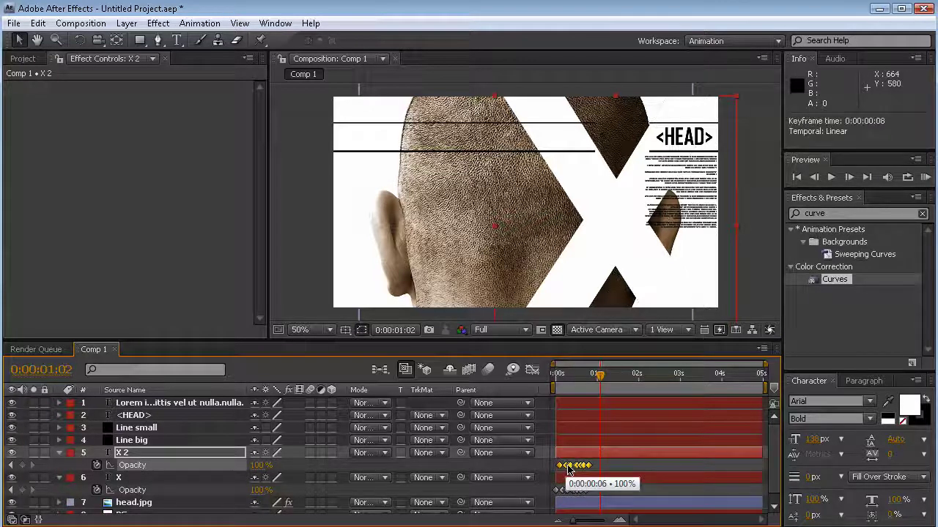
- Duplicate the X 2 layer and offset the new copy's opacity keyframes a few frames beyond those of X 2
left_click(134, 454)
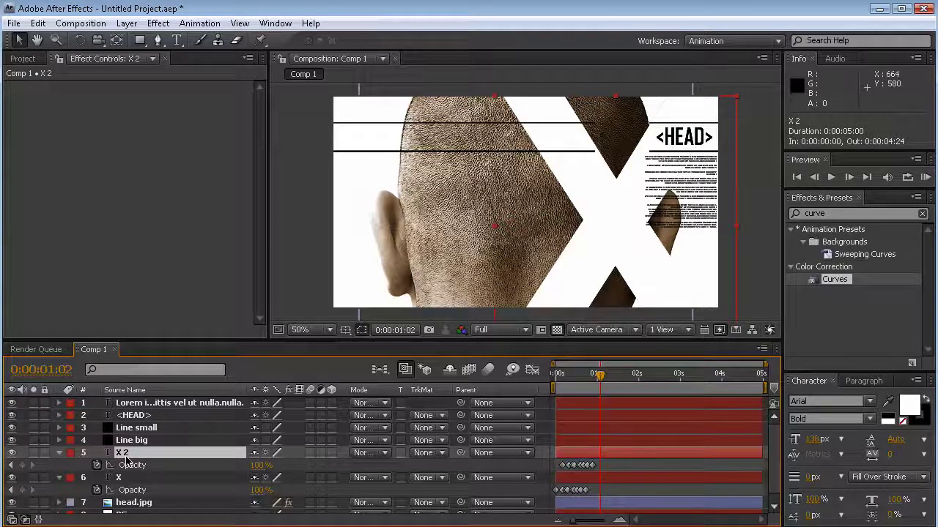
key("ctrl+d")
key("u")
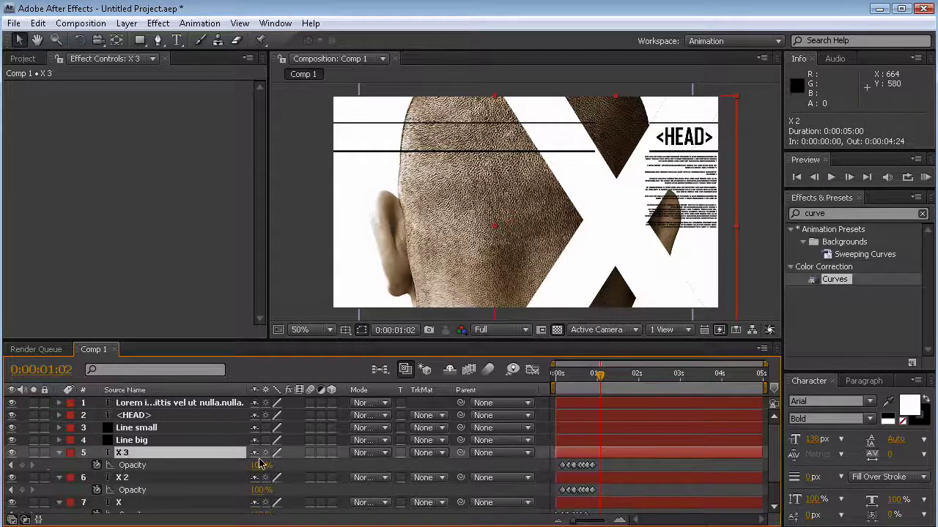
left_click_drag(616, 465, 565, 467)
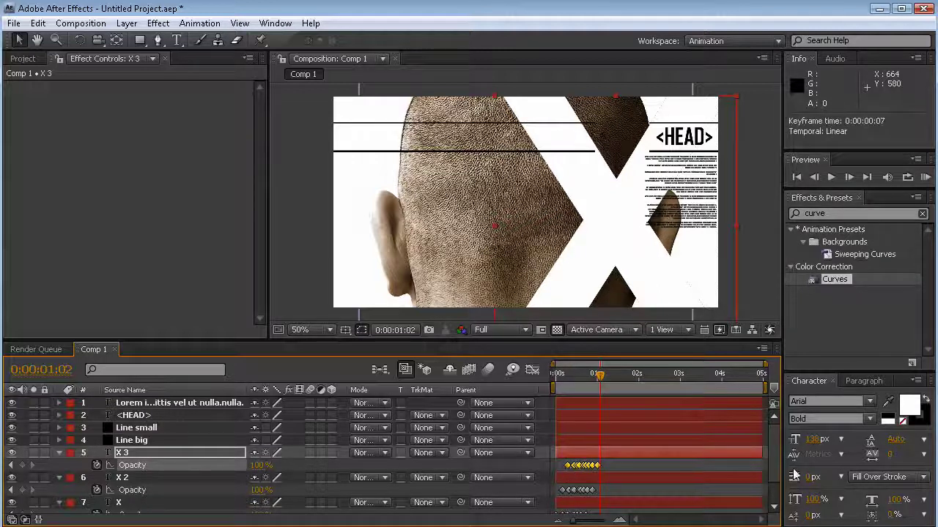
- Offset the copies from the original X by moving X 2 to position 1076, 620 and X 3 to 1030, 754
scroll(778, 462, "down", 2)
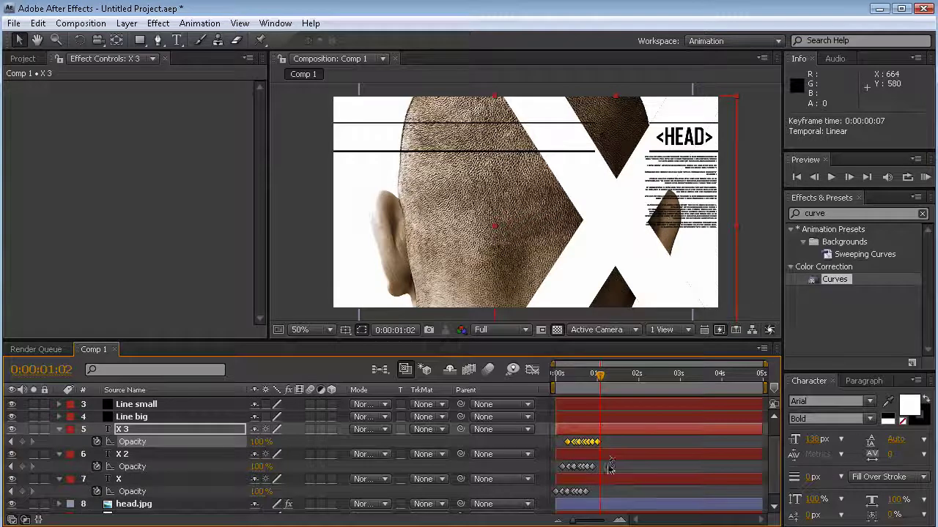
left_click(170, 456)
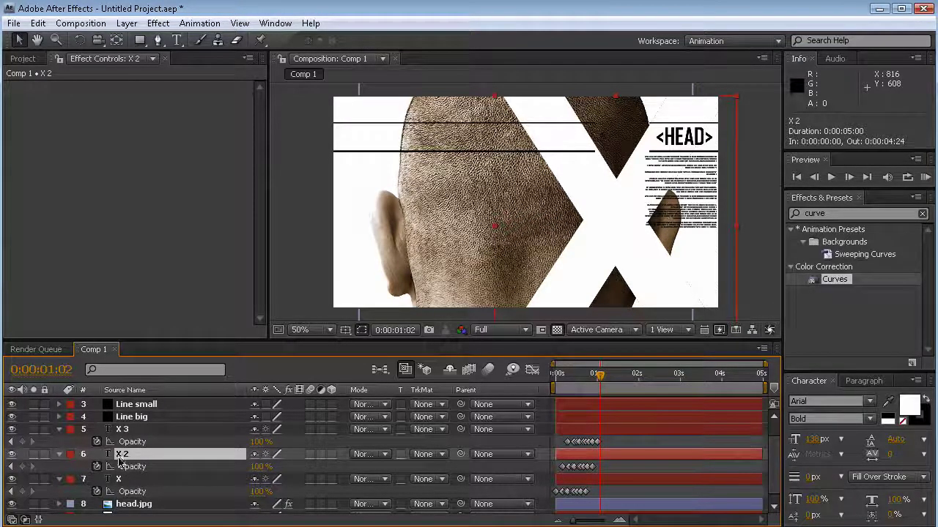
left_click_drag(638, 241, 628, 209)
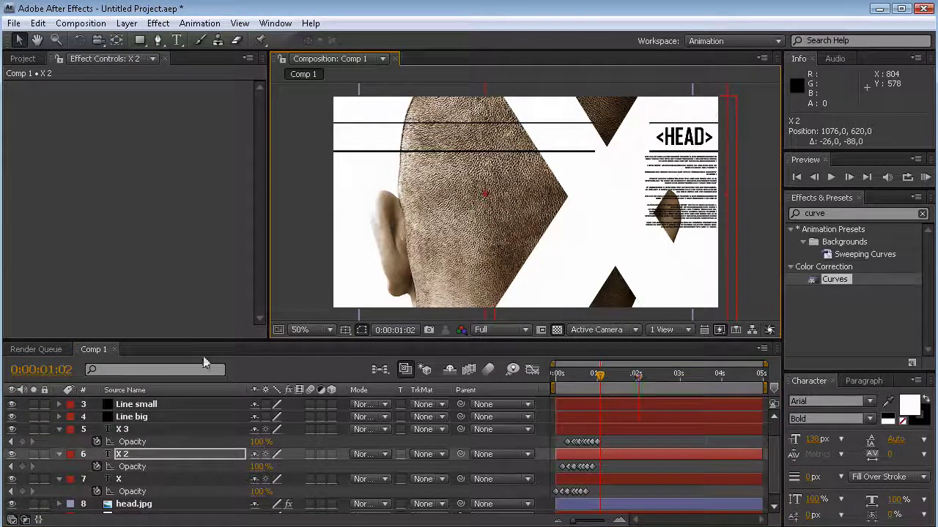
left_click(130, 430)
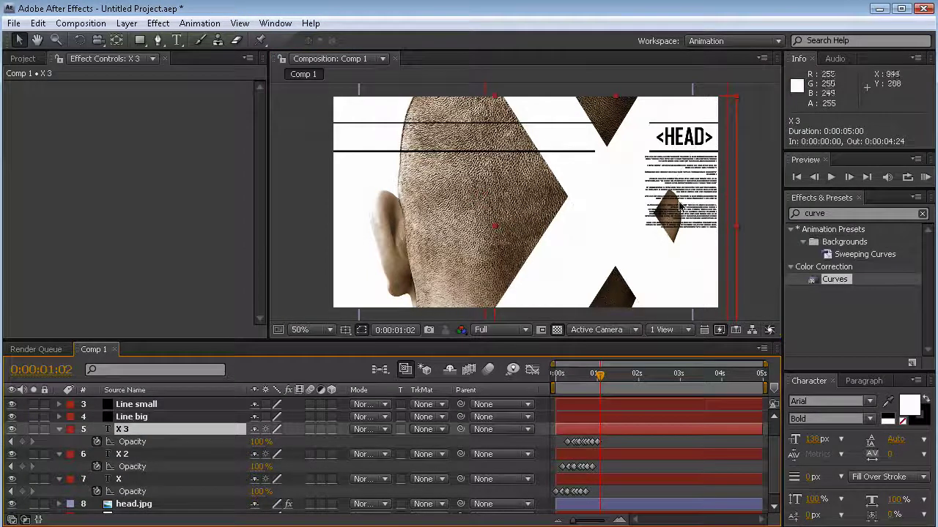
left_click_drag(612, 229, 578, 246)
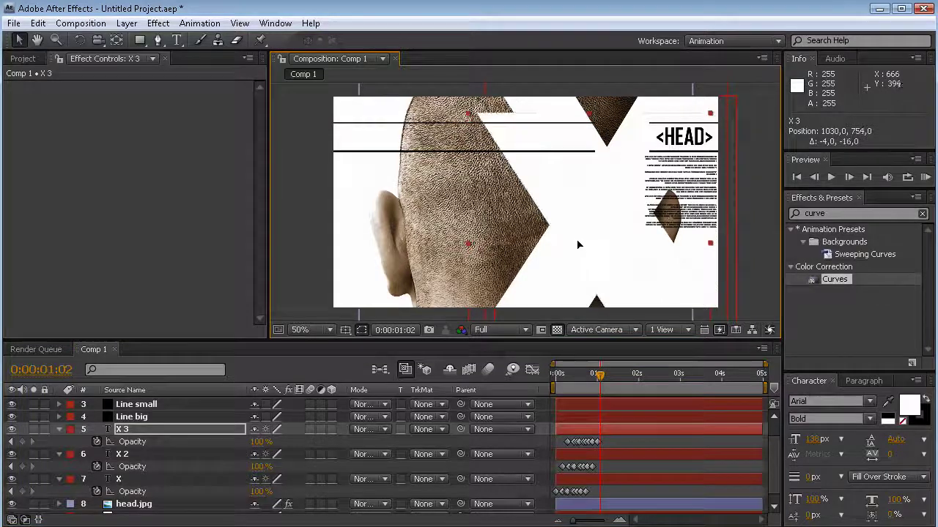
- Set the current time to 0:00:00:16 and collapse the opacity properties of the three X layers
mouse_move(599, 375)
left_mouse_down()
mouse_move(555, 376)
mouse_move(582, 377)
left_mouse_up()
left_click(58, 429)
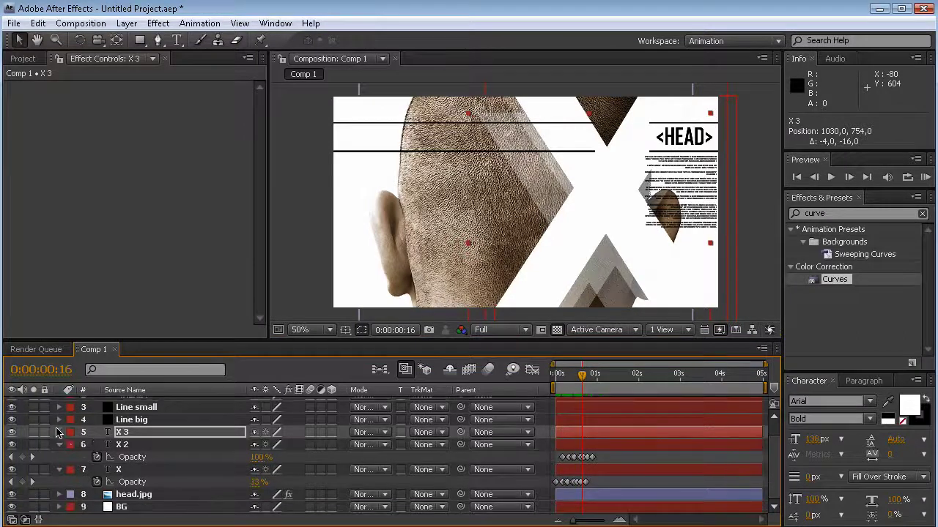
left_click(58, 445)
left_click(58, 469)
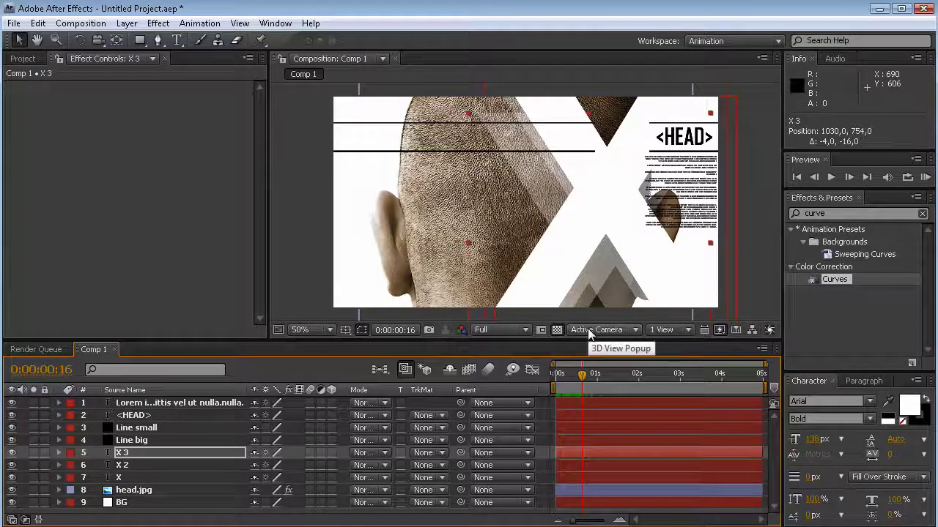
- Import Head.ai as a composition with footage dimensions set to Document Size
left_click(14, 24)
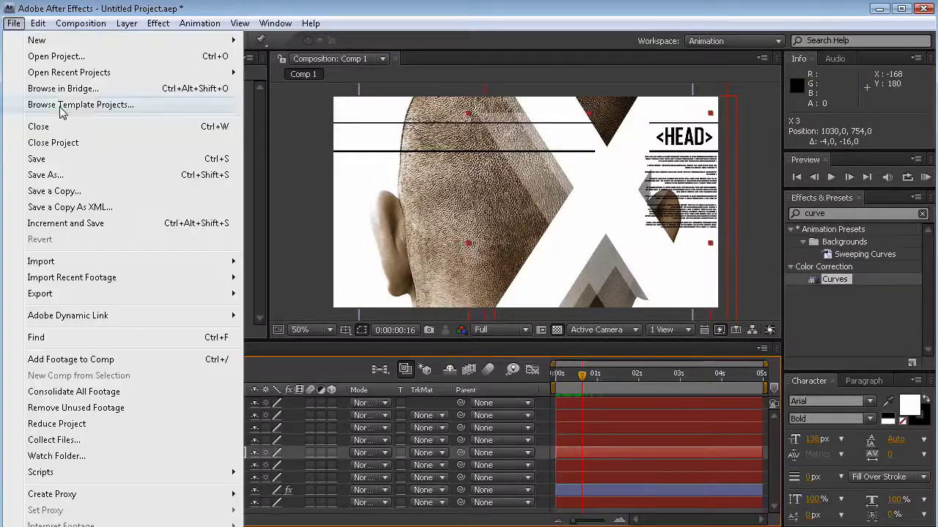
mouse_move(125, 262)
left_click(297, 265)
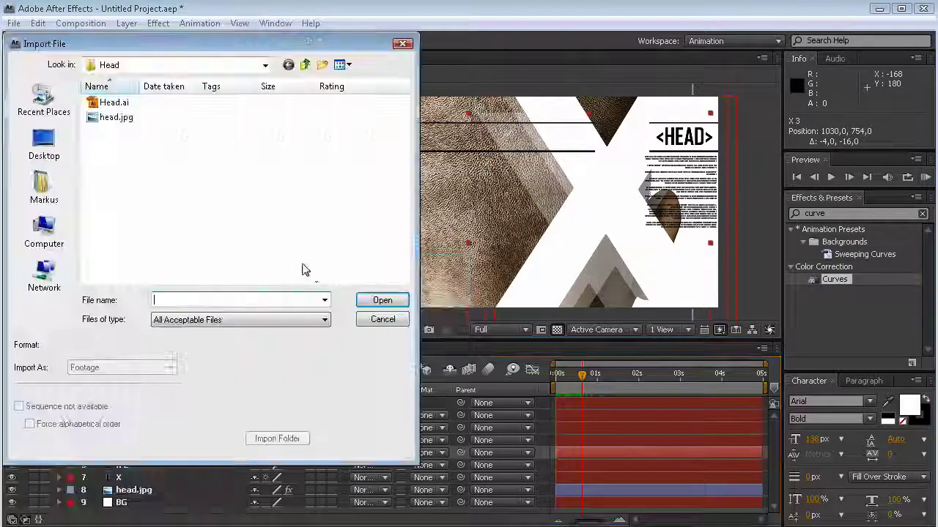
left_click(114, 103)
left_click(383, 301)
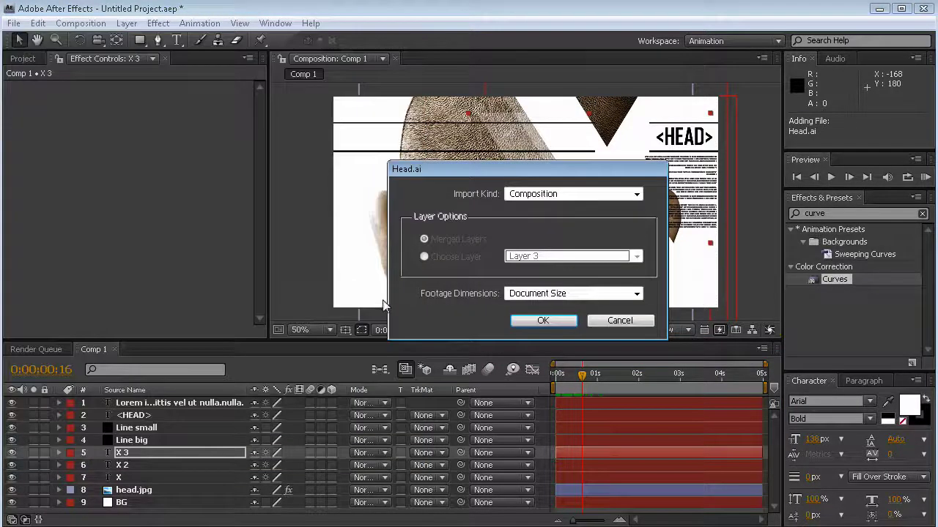
left_click(553, 321)
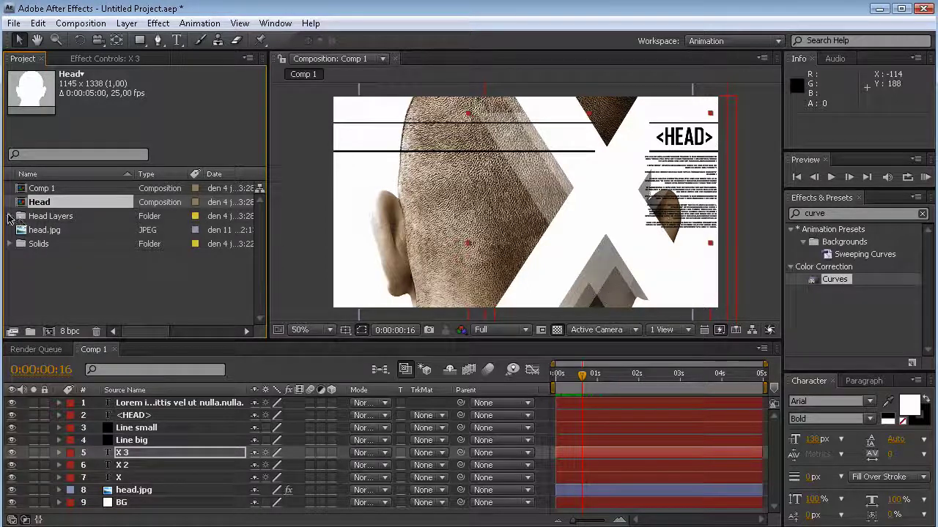
- Add White solid/Head.ai from the Head Layers folder to Comp 1, between Line big and X 3
left_click(11, 216)
left_click(76, 245)
left_click_drag(53, 249, 170, 451)
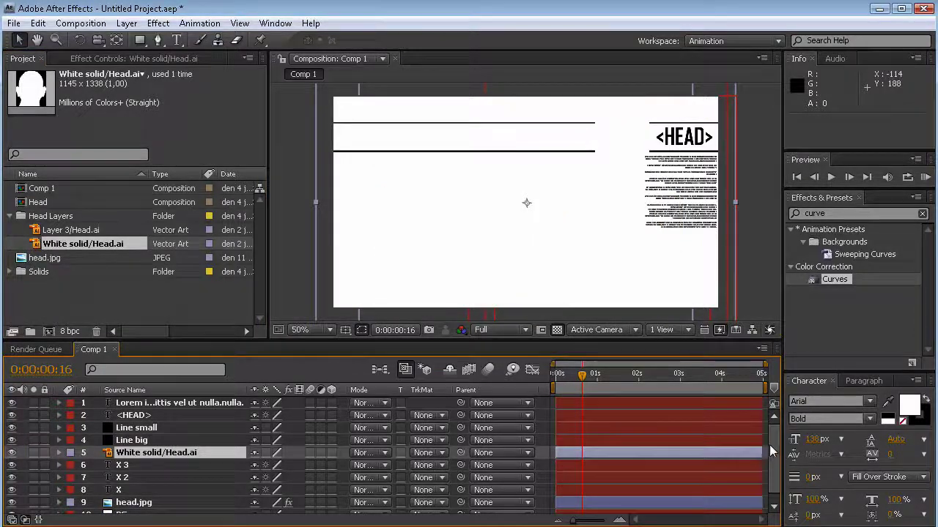
- Pre-compose the three layers X, X 2 and X 3 into a new composition named X
left_click_drag(772, 448, 772, 463)
left_click(126, 484)
left_click(127, 459, "shift")
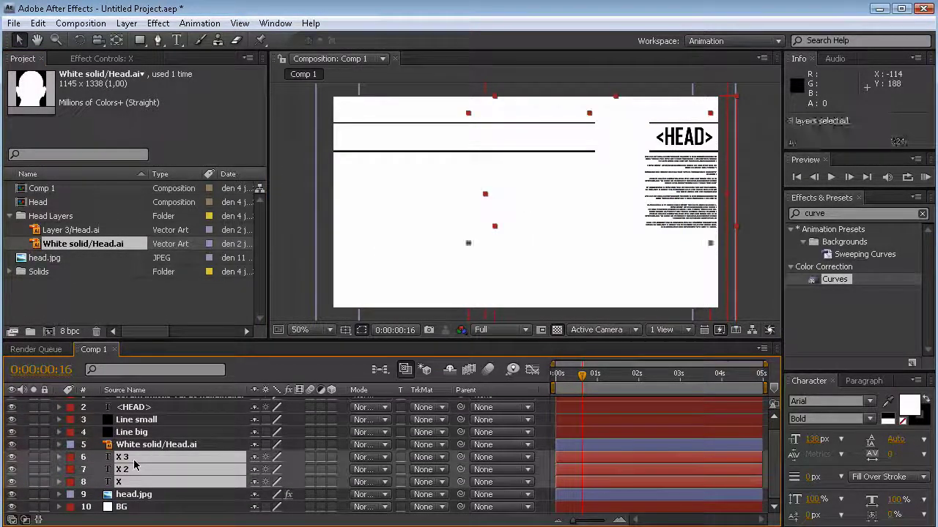
left_click(126, 23)
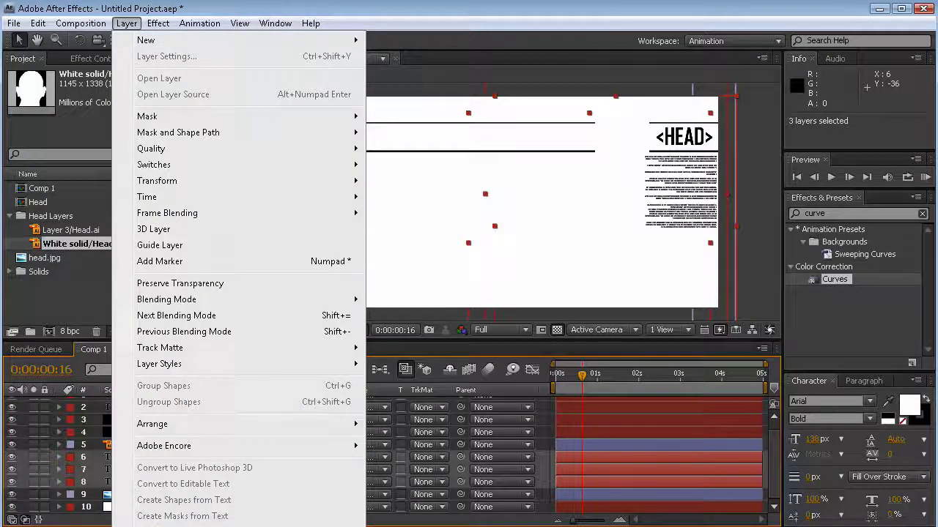
left_click(184, 526)
type("X")
left_click(359, 246)
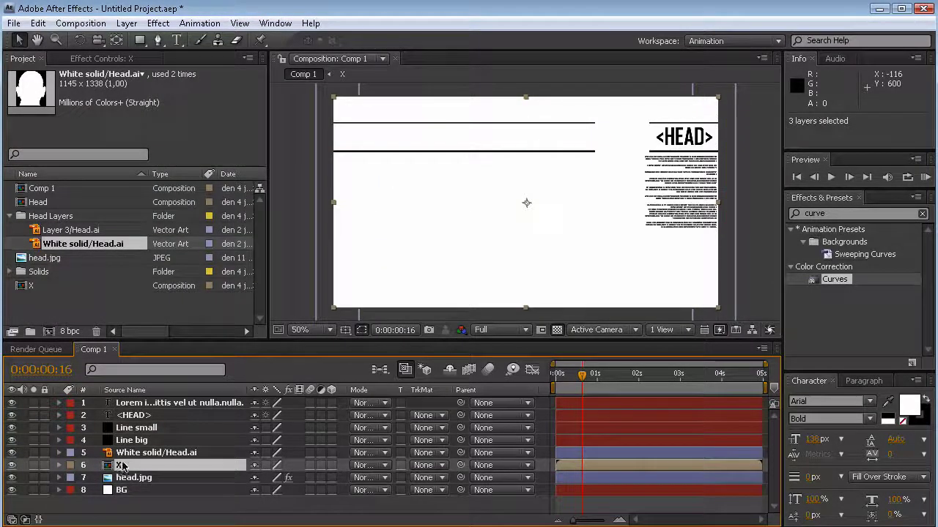
- Hide the X composition layer and set the White solid/Head.ai layer's scale to 74% to match head.jpg
left_click(11, 466)
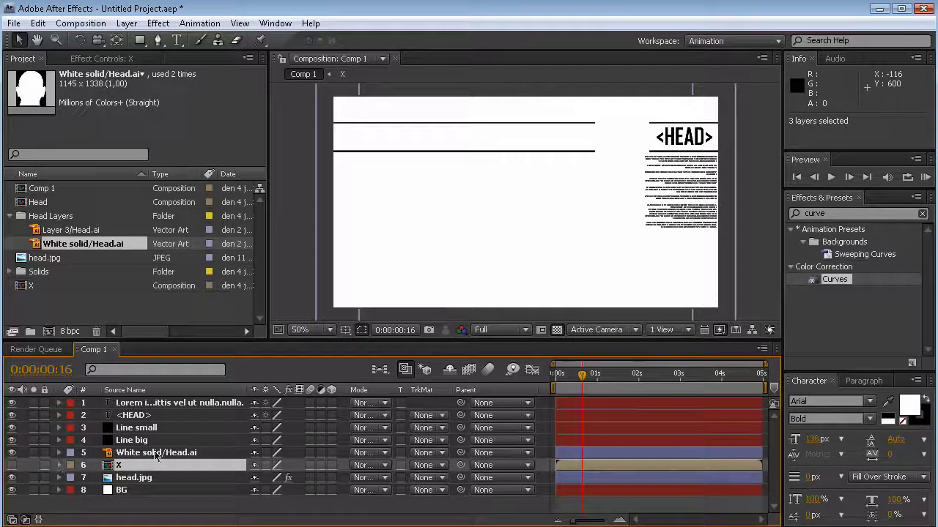
left_click(156, 452)
key("s")
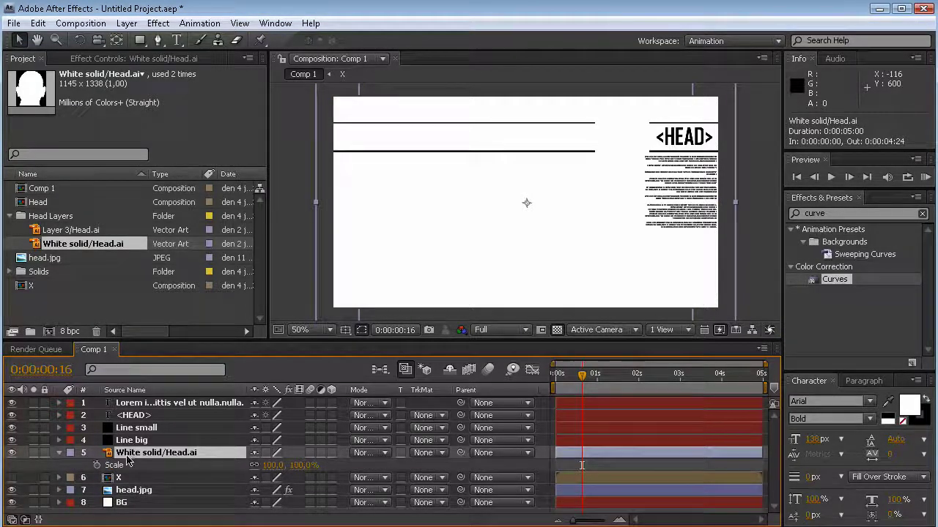
left_click(144, 496)
key("s")
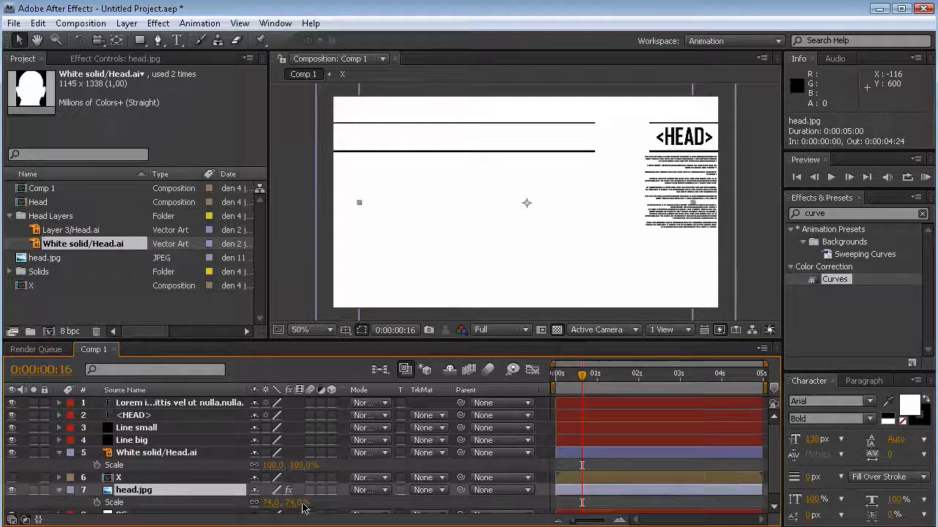
left_click(300, 466)
type("74")
key("Return")
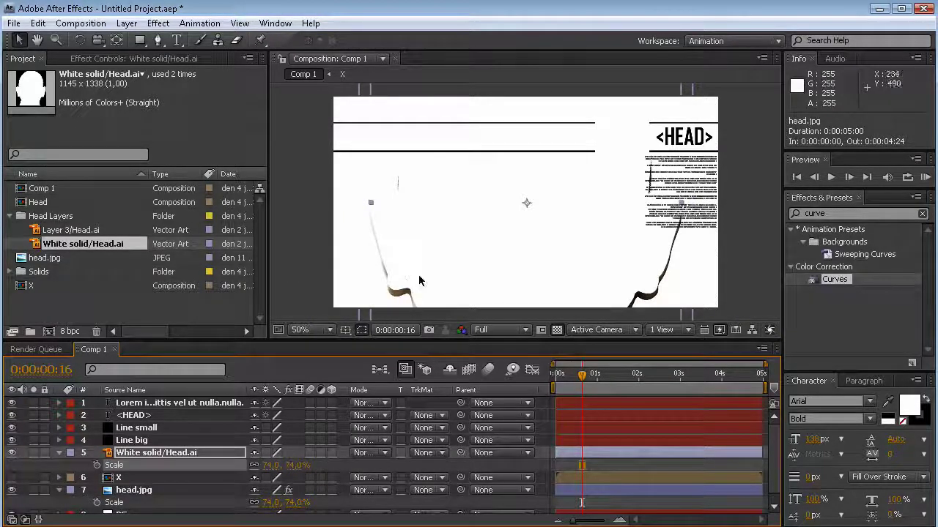
- Nudge White solid/Head.ai down to position 525, 302 so its outline matches the head photo, and collapse its properties
key("Down")
key("Down")
key("Down")
key("Down")
key("Down")
key("Down")
key("Down")
key("Down")
key("Down")
key("Down")
key("Down")
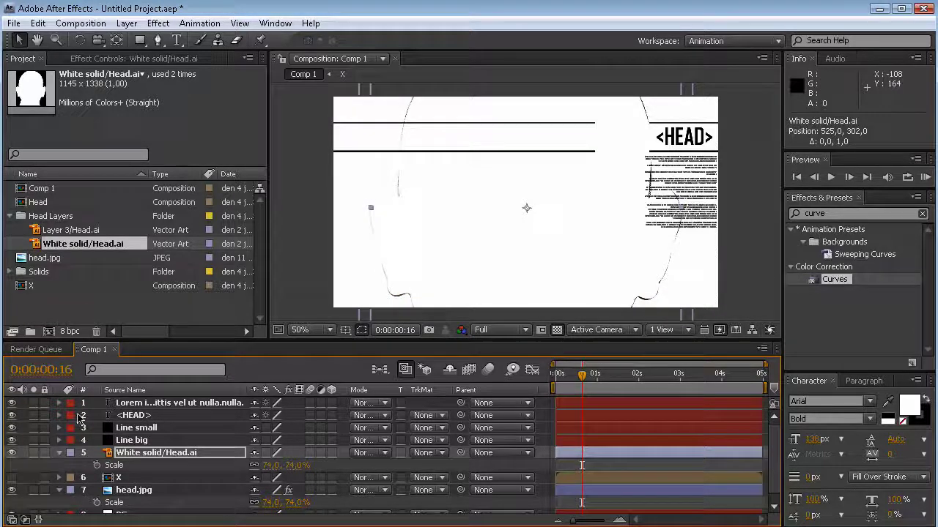
left_click(59, 453)
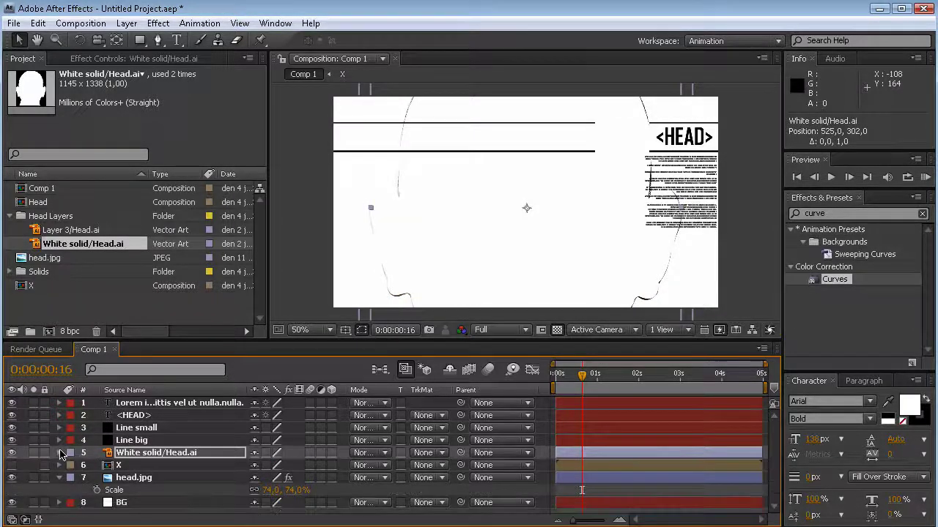
- Move White solid/Head.ai directly below X, set its track matte to Luma Matte "X", and check the result at 0:00:00:17
left_click(132, 467)
left_click_drag(150, 453, 144, 472)
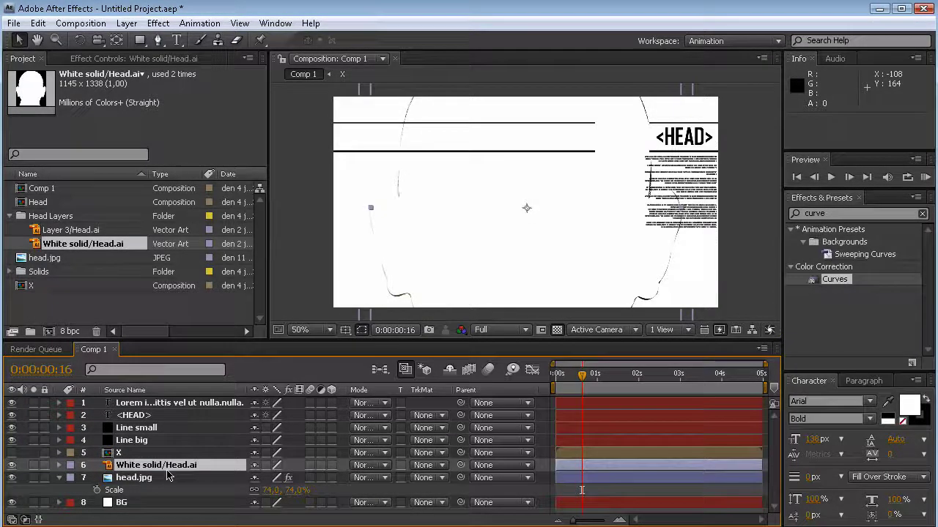
double_click(167, 469)
scroll(513, 170, "down", 1)
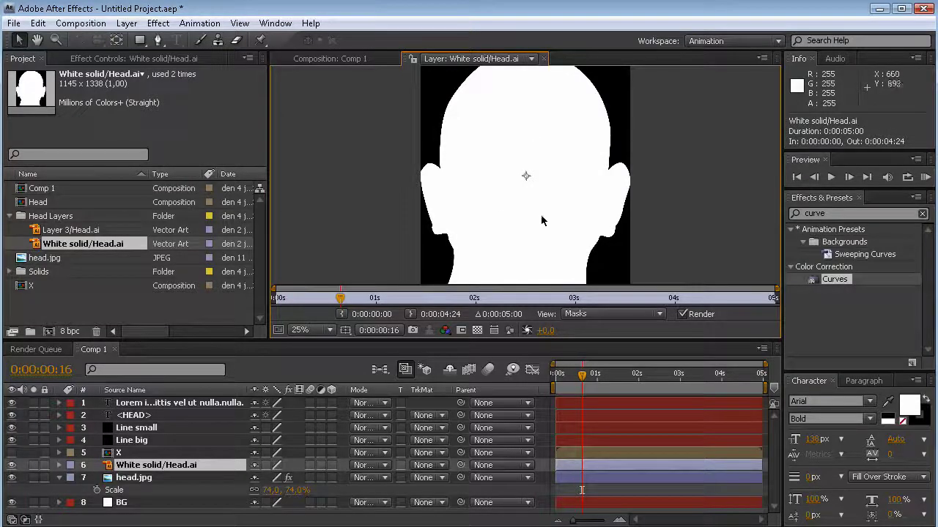
left_click(126, 452)
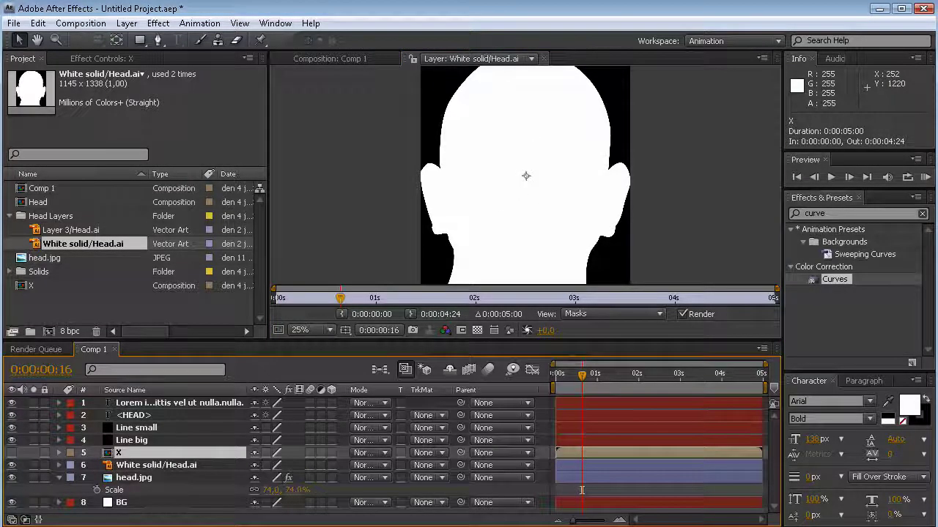
left_click(139, 467)
left_click(427, 467)
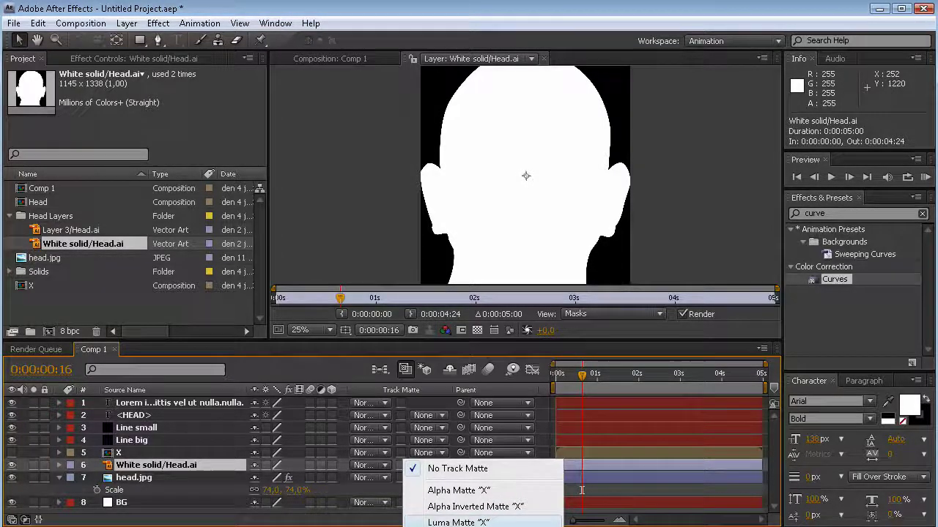
left_click(458, 523)
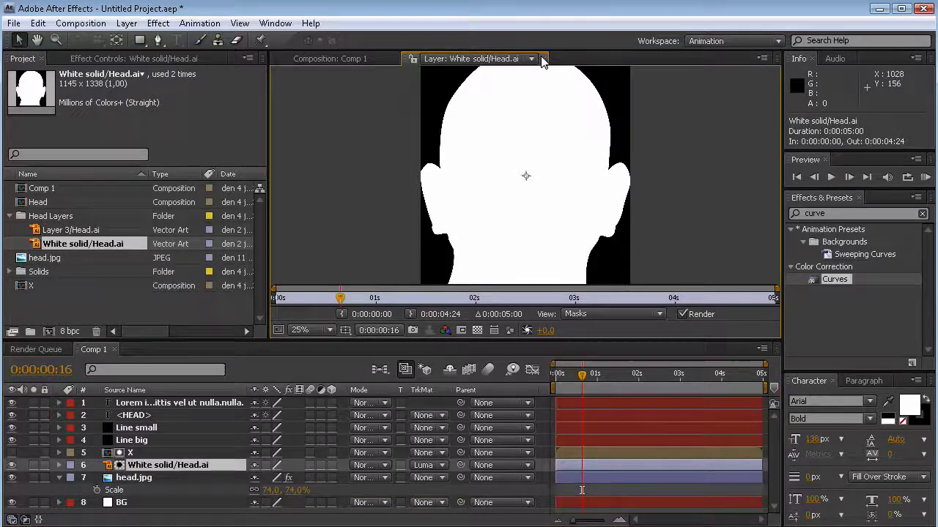
left_click(542, 59)
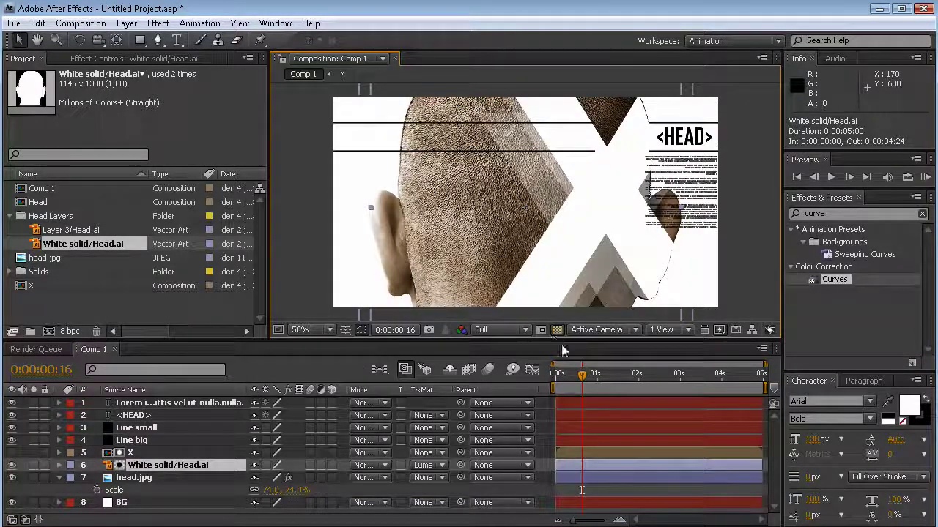
left_click_drag(583, 375, 586, 376)
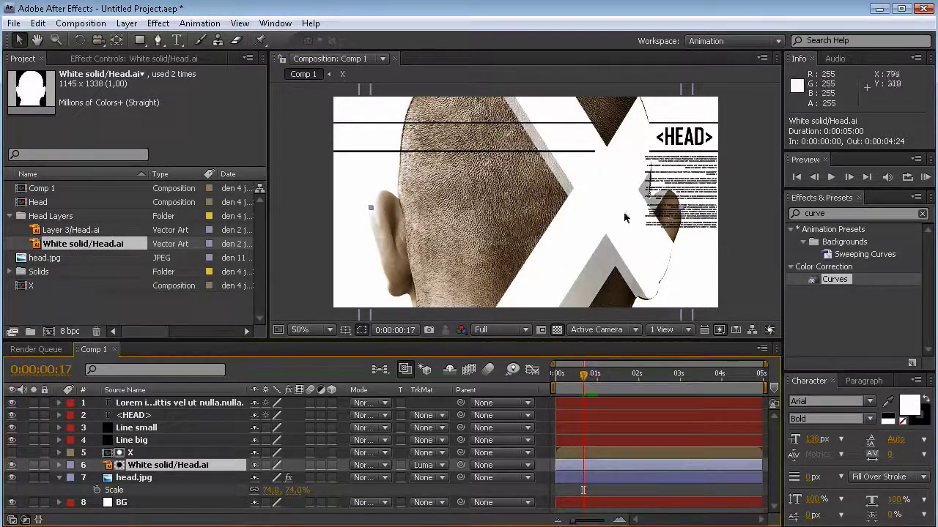
- Apply a red Fill effect to the X 2 layer inside the X composition and return to Comp 1
double_click(142, 455)
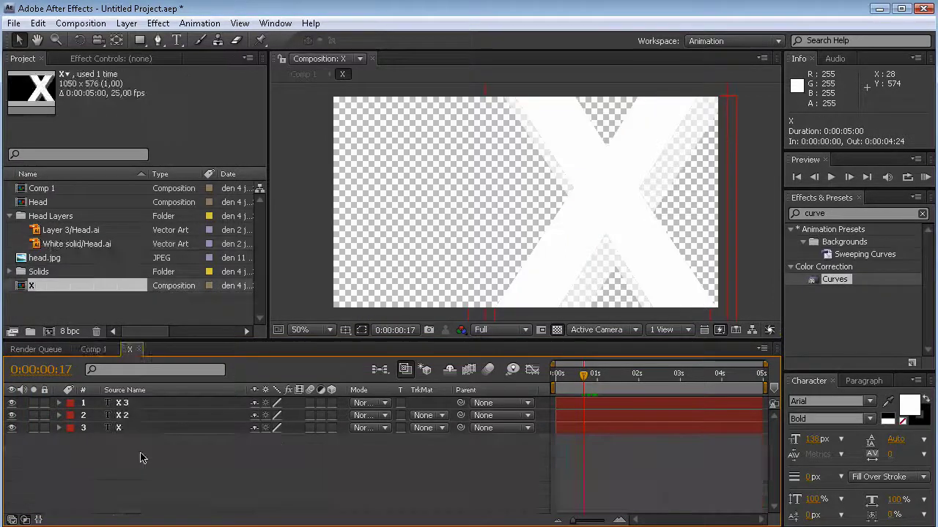
left_click(148, 418)
left_click(840, 199)
type("fill")
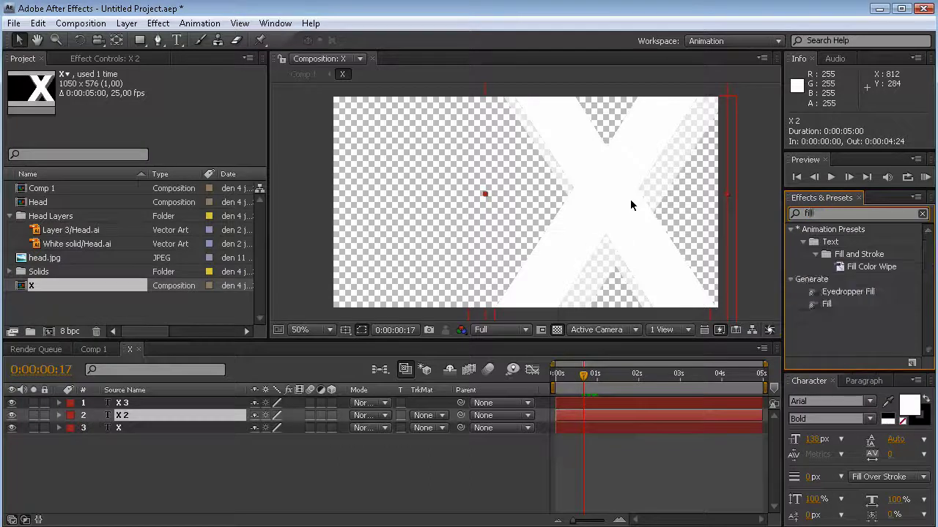
left_click_drag(826, 304, 131, 418)
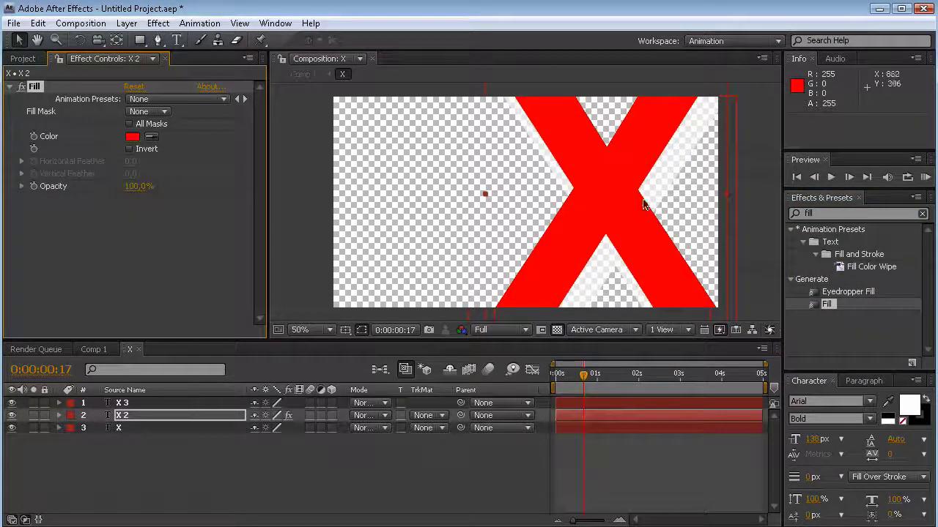
left_click(104, 351)
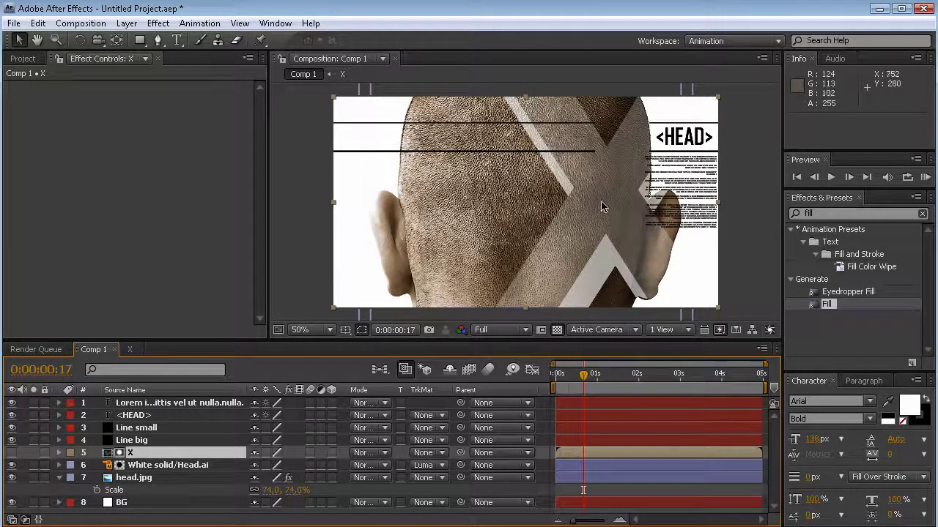
- End the work area at 0:00:01:04 and play a RAM preview of the X animation
left_click_drag(584, 374, 603, 378)
key("n")
left_click(924, 178)
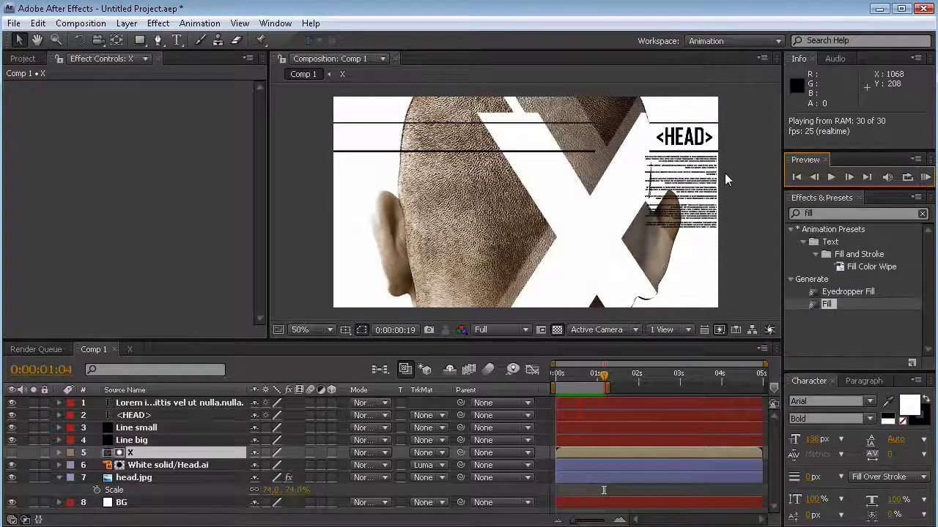
key("space")
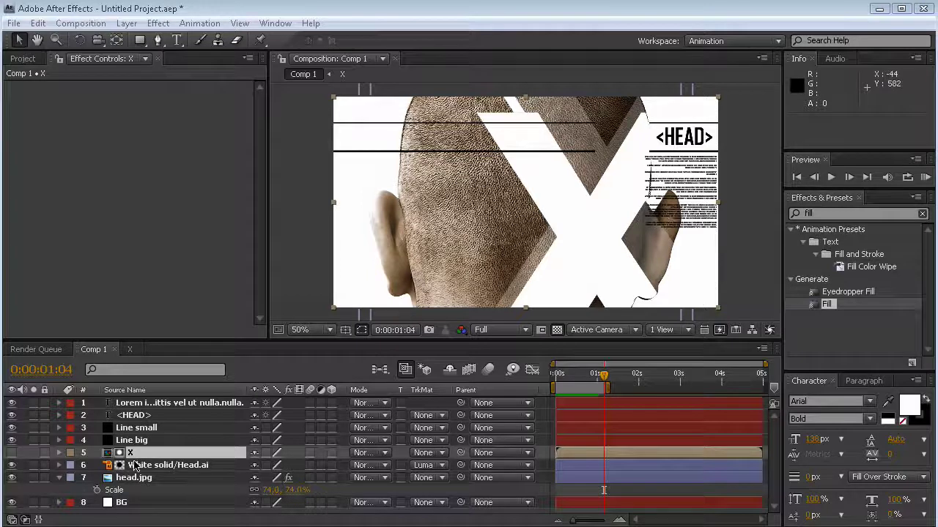
- Add an Opacity text animator to the Lorem ipsum layer, set the current time to 0:00:00:11, and set the animator's opacity to 0%
left_click(135, 409)
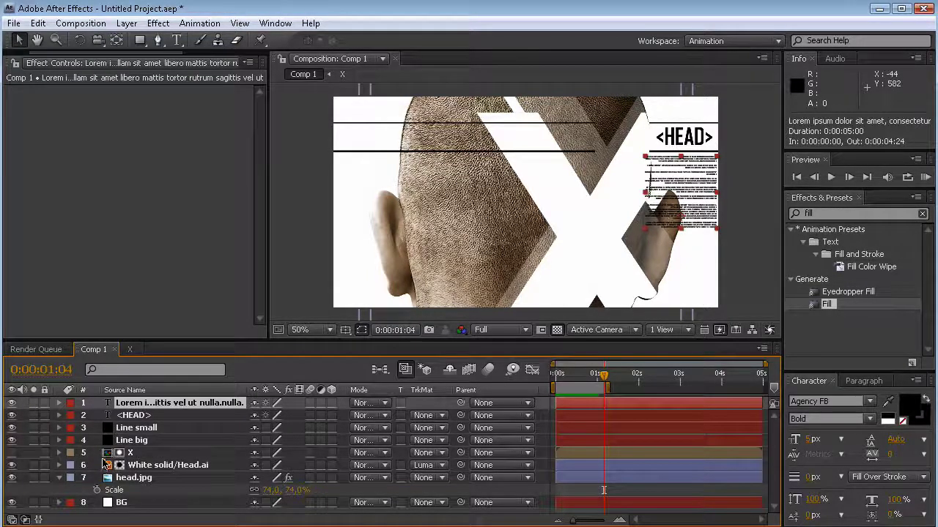
left_click(60, 404)
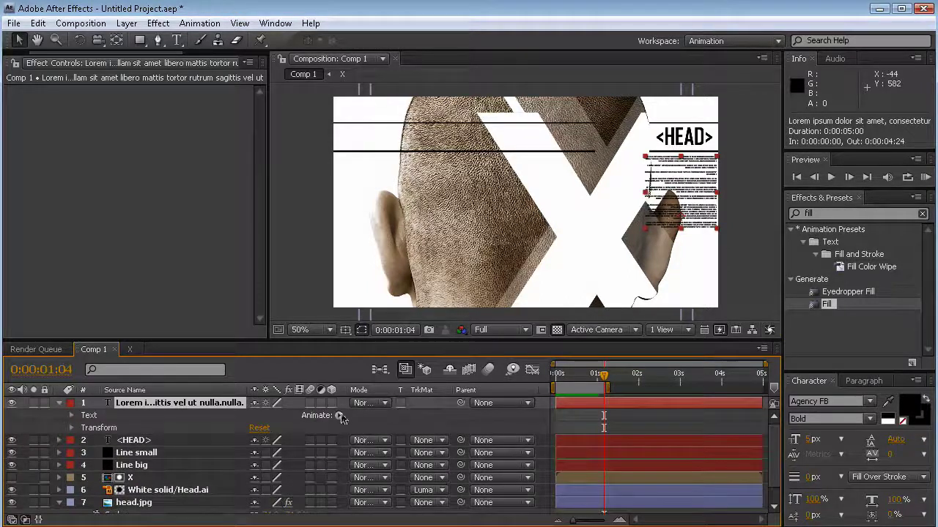
left_click(338, 415)
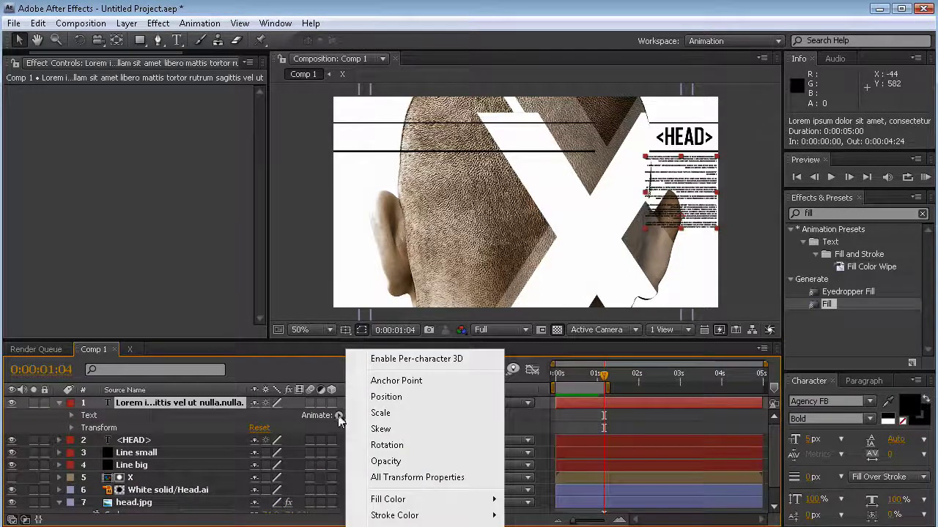
left_click(432, 461)
left_click_drag(602, 381, 574, 380)
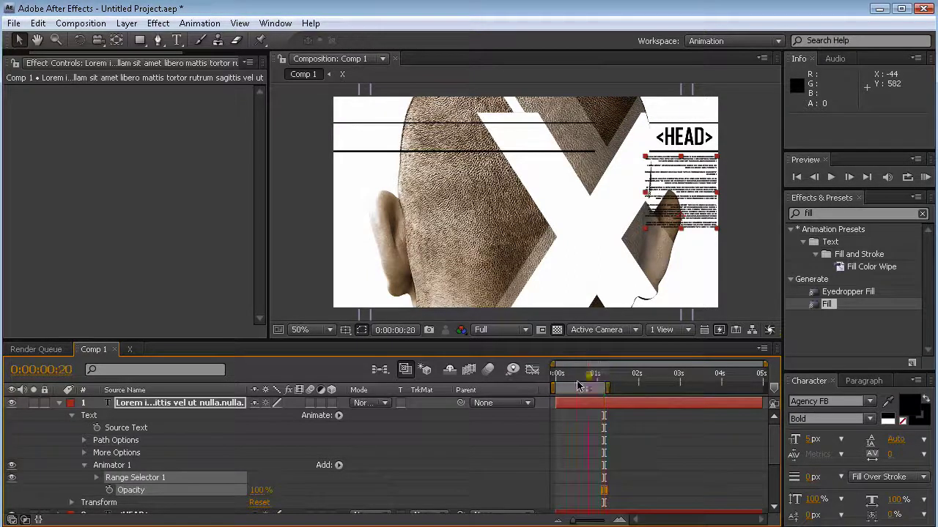
scroll(776, 449, "down", 1)
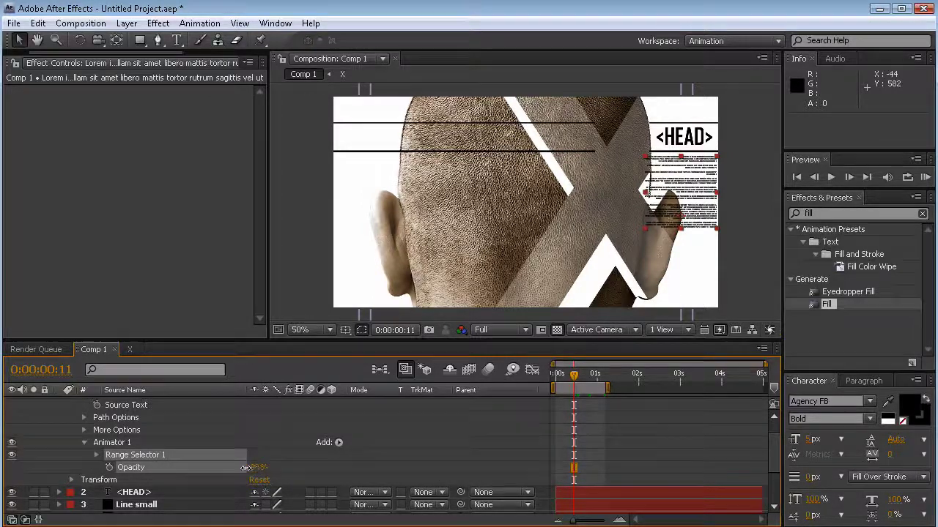
left_click_drag(245, 468, 128, 467)
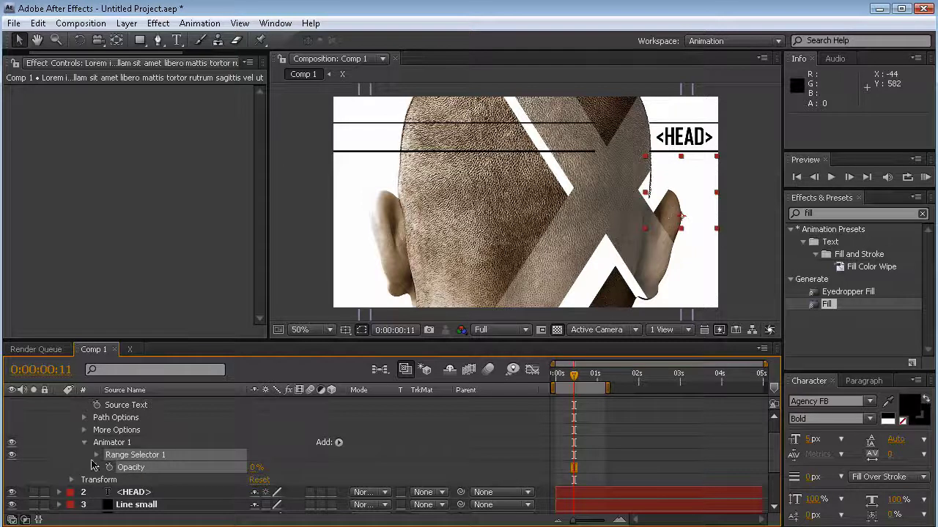
- Keyframe the Lorem ipsum range selector's Start at 0% on 0:00:00:11 and at 100% on 0:00:01:21
left_click(97, 455)
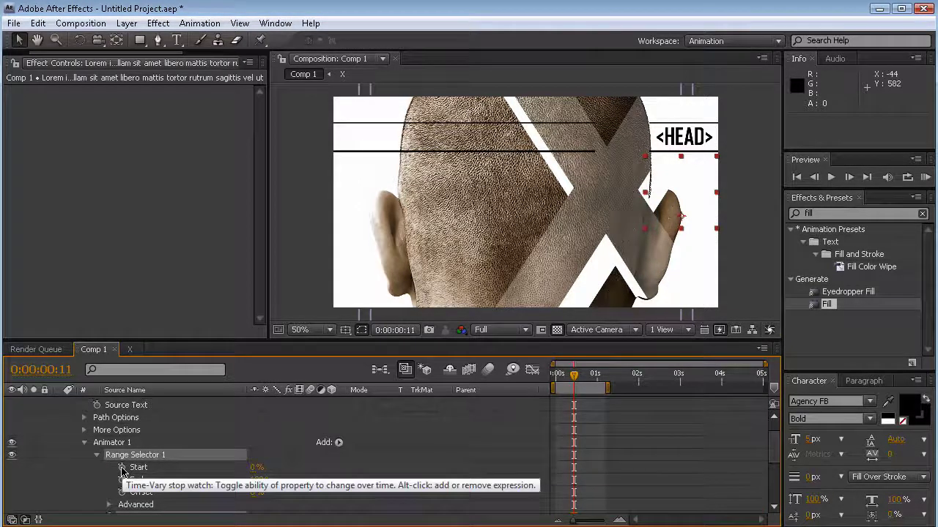
left_click(120, 469)
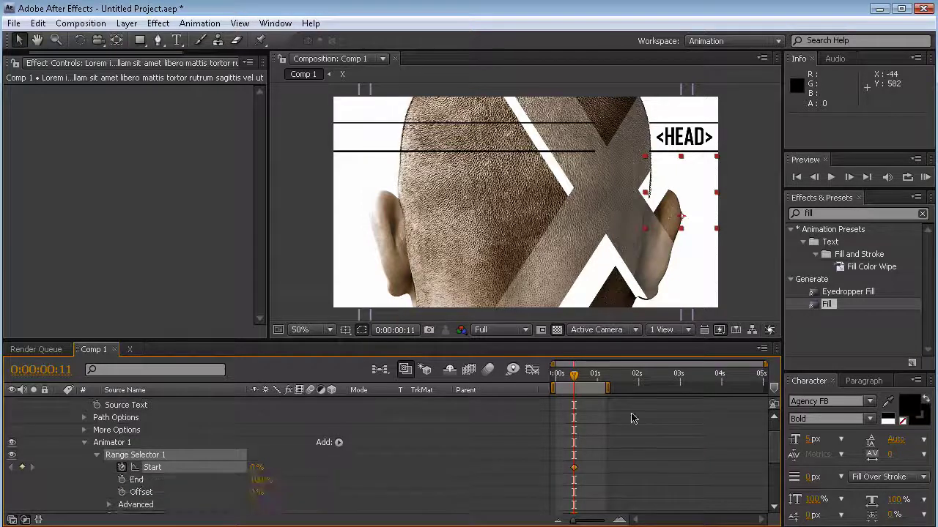
left_click_drag(577, 380, 630, 383)
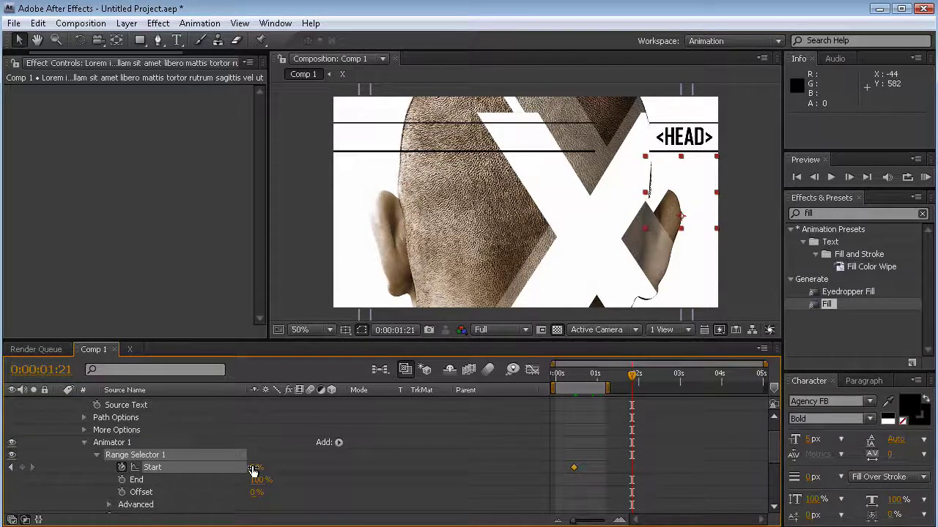
left_click_drag(254, 472, 497, 466)
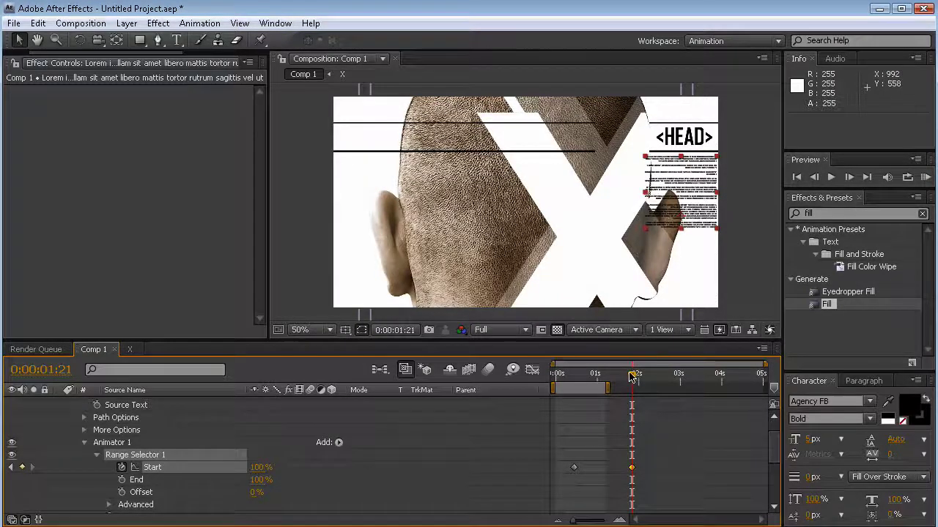
mouse_move(632, 376)
left_mouse_down()
mouse_move(596, 375)
mouse_move(630, 377)
left_mouse_up()
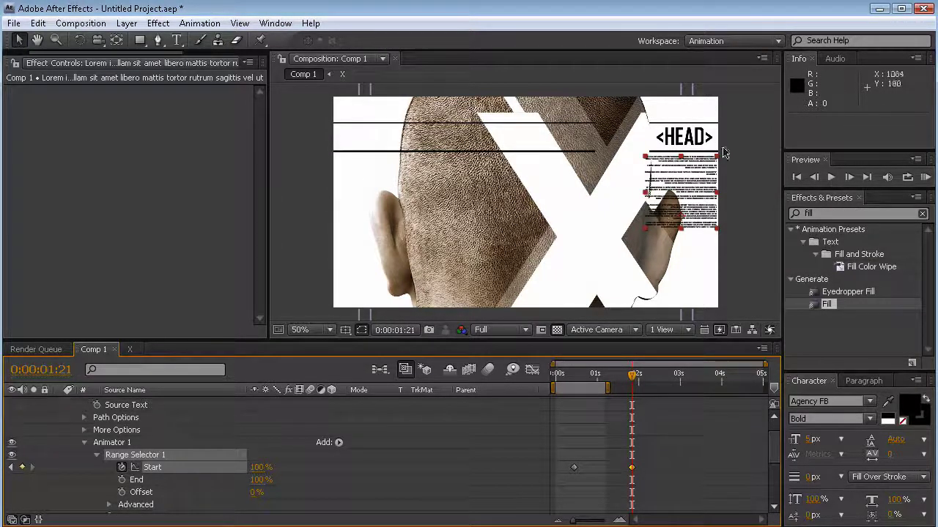
- Collapse the Lorem ipsum layer's properties and select the <HEAD> title layer
scroll(775, 457, "up", 1)
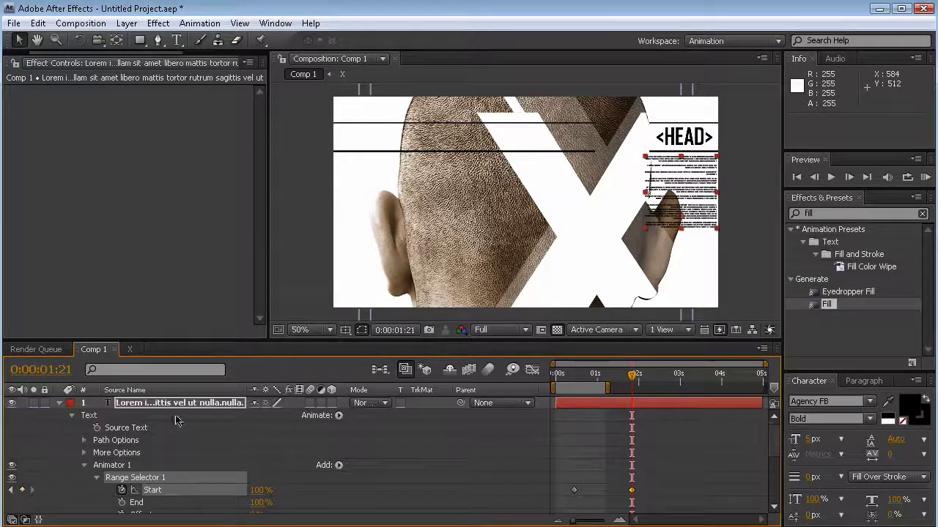
left_click(58, 403)
left_click(134, 416)
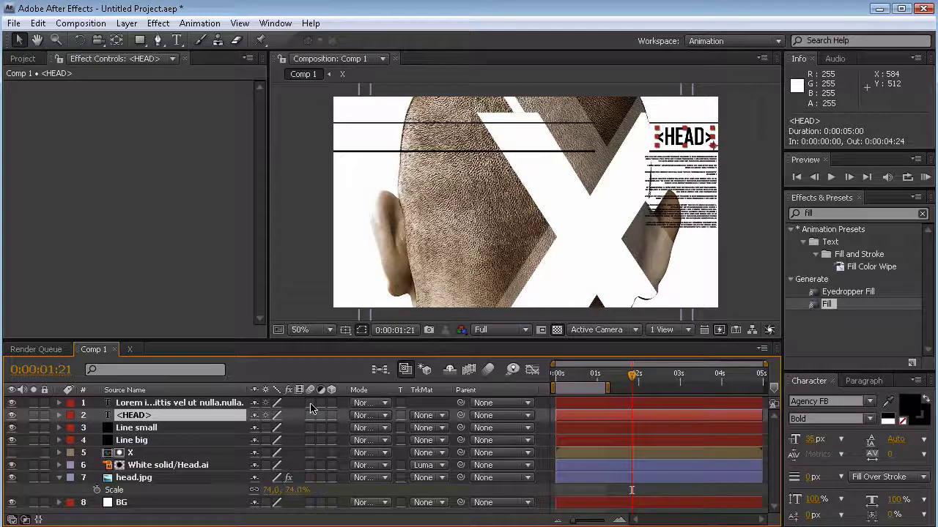
- Show the Lorem ipsum keyframes and set a Position keyframe for the <HEAD> title at 0:00:00:11
key("p")
left_click(154, 403)
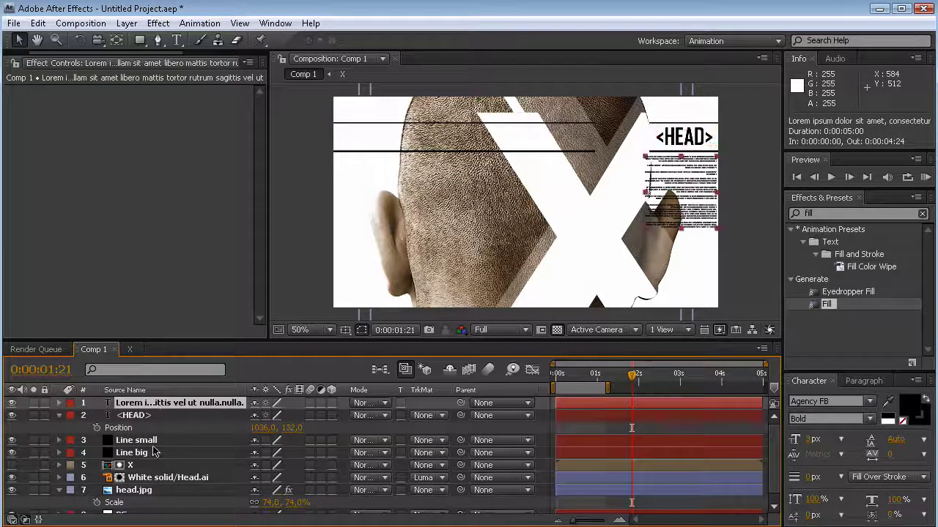
key("u")
left_click_drag(624, 374, 570, 392)
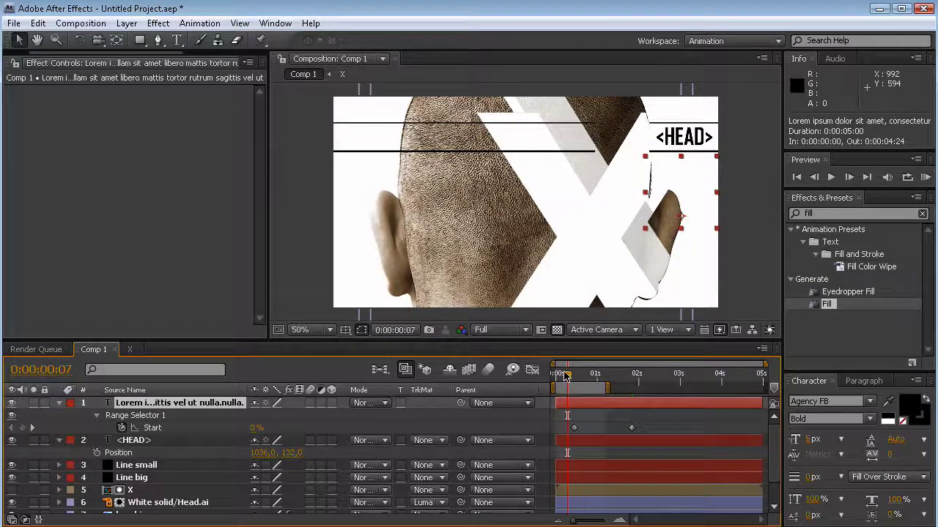
left_click_drag(567, 375, 572, 373)
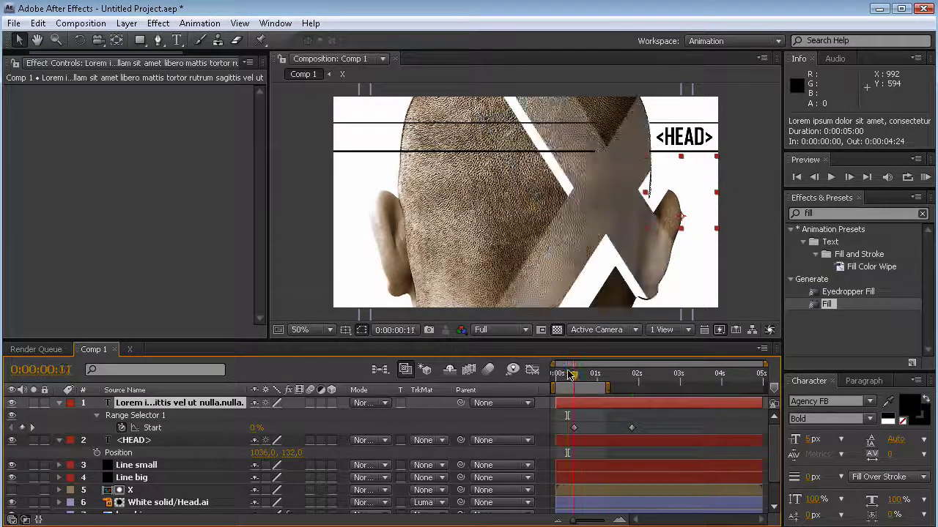
left_click(117, 454)
left_click(96, 453)
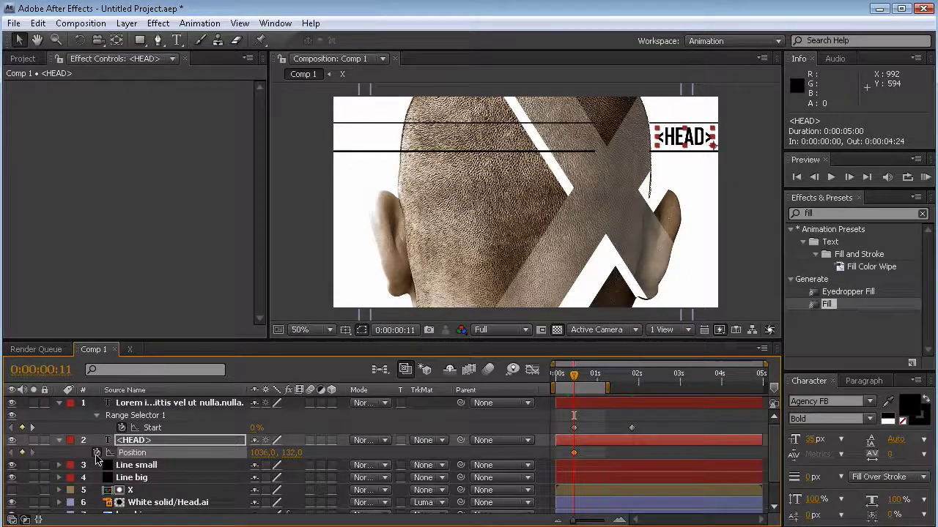
- At 0:00:00:06, move the <HEAD> title horizontally out of the frame to position -36, 132, and scrub through the animation
left_click_drag(573, 376, 567, 379)
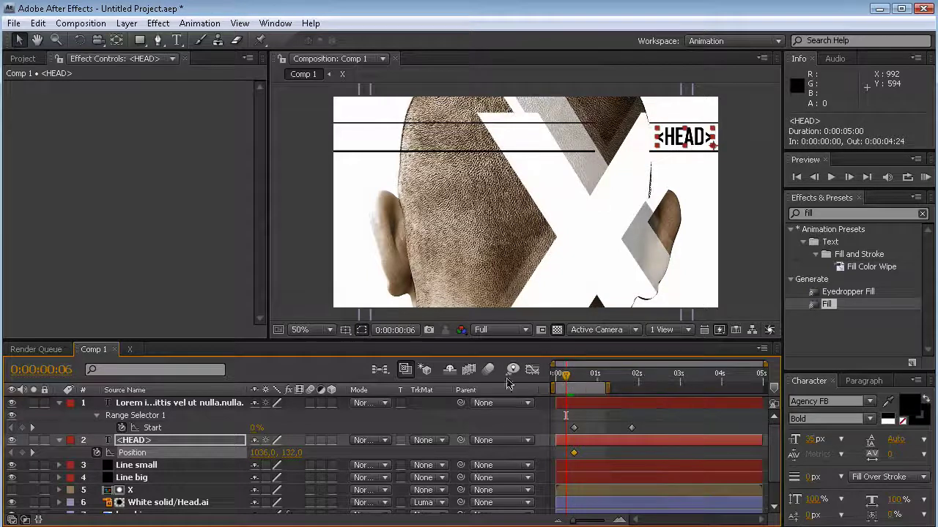
left_click_drag(691, 138, 575, 110)
left_click_drag(456, 114, 480, 218)
left_click_drag(511, 178, 298, 164)
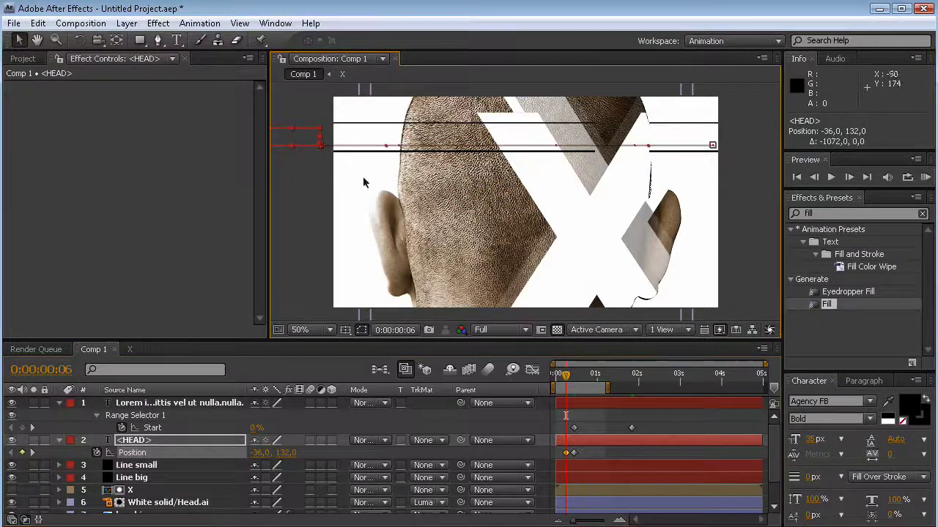
left_click_drag(566, 377, 613, 379)
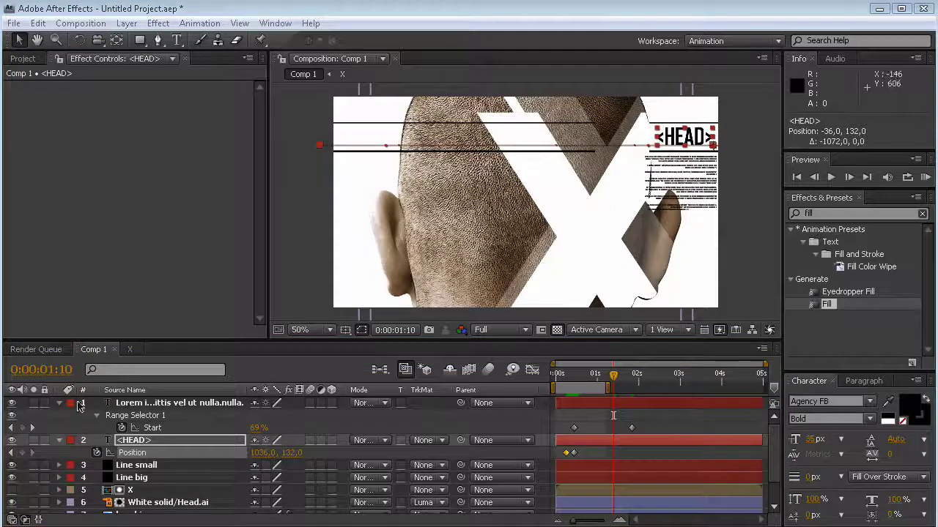
- Pre-compose the Lorem ipsum, <HEAD>, Line small and Line big layers into a new composition named <head>
left_click(77, 409)
left_click(60, 405)
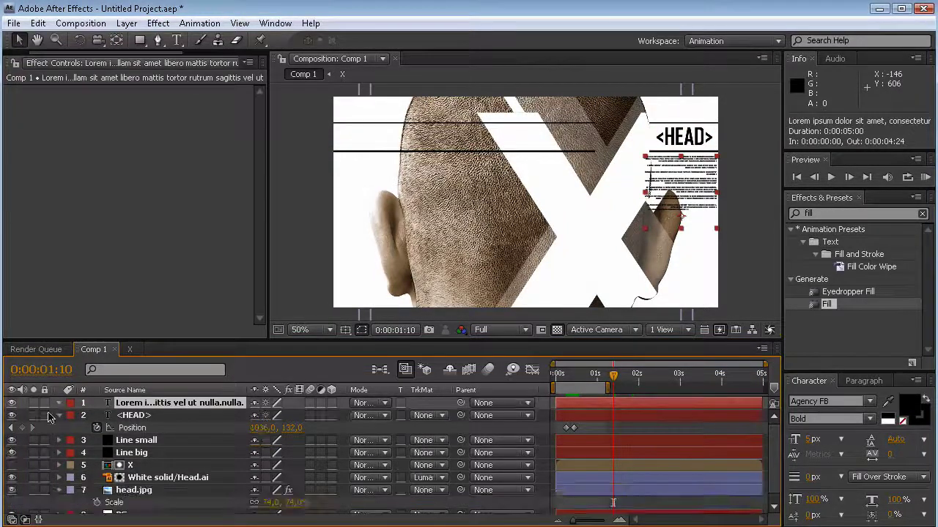
left_click(141, 453)
left_click(145, 442, "ctrl")
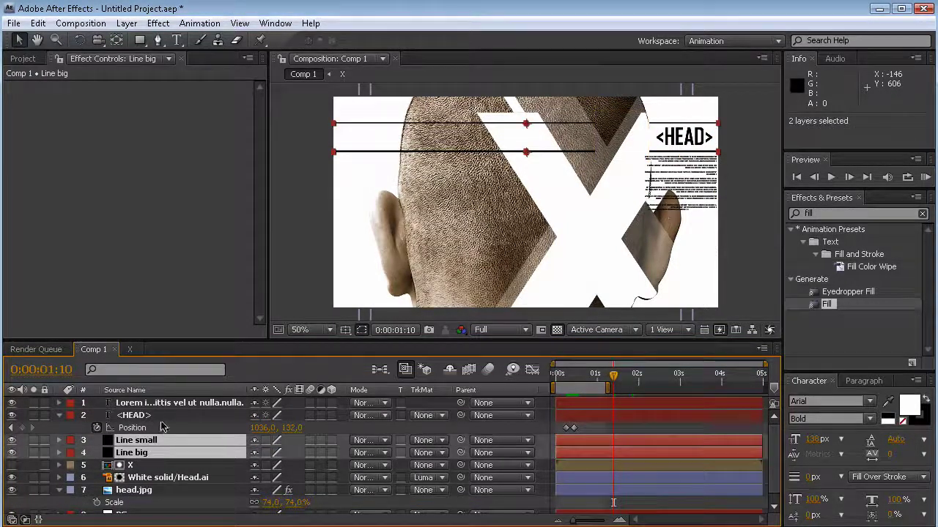
left_click(158, 415, "ctrl")
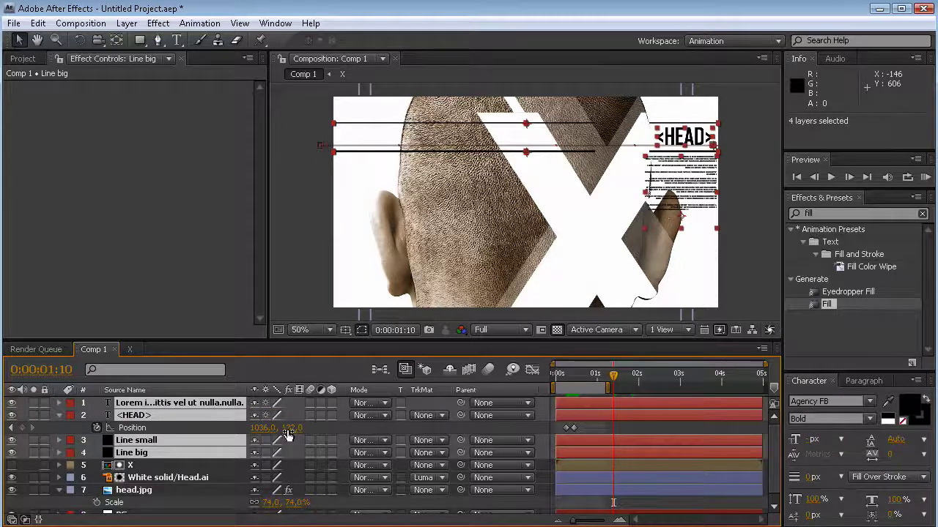
left_click(126, 23)
key("ctrl+shift+c")
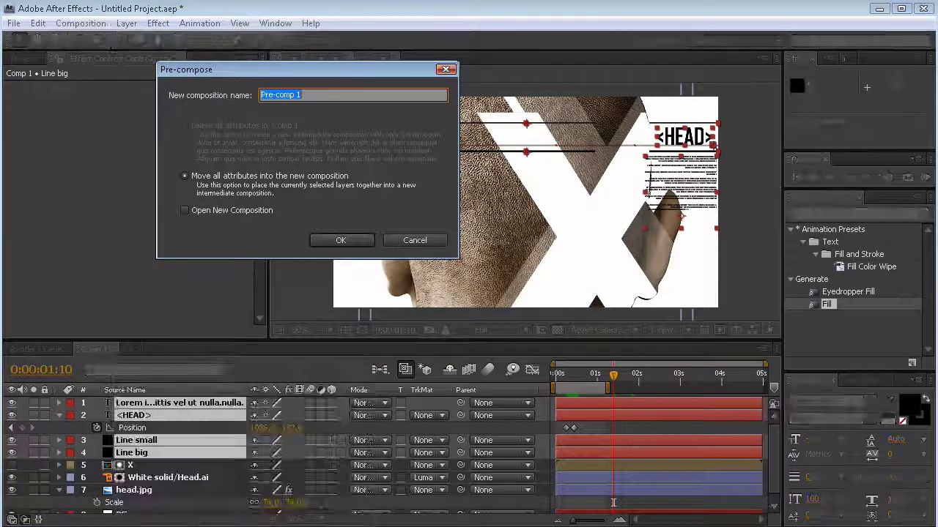
left_click_drag(379, 73, 451, 100)
type("<")
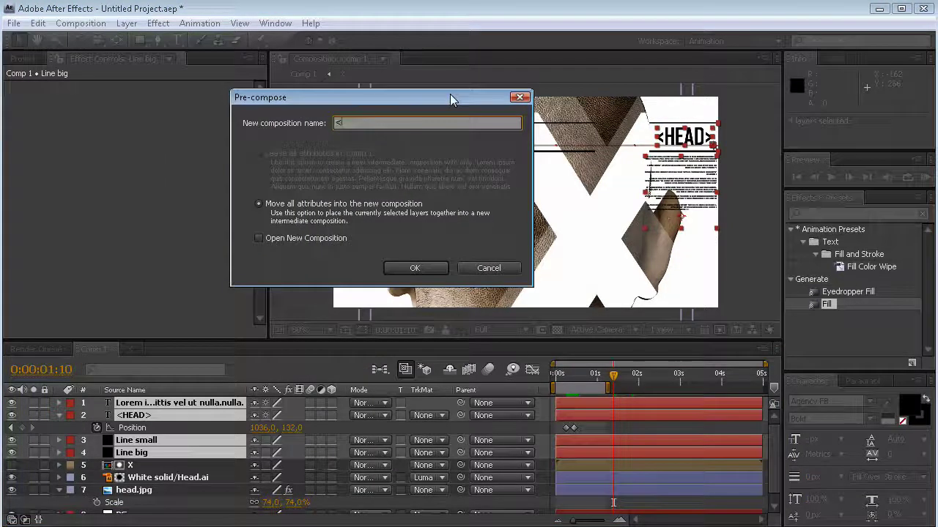
type("head>")
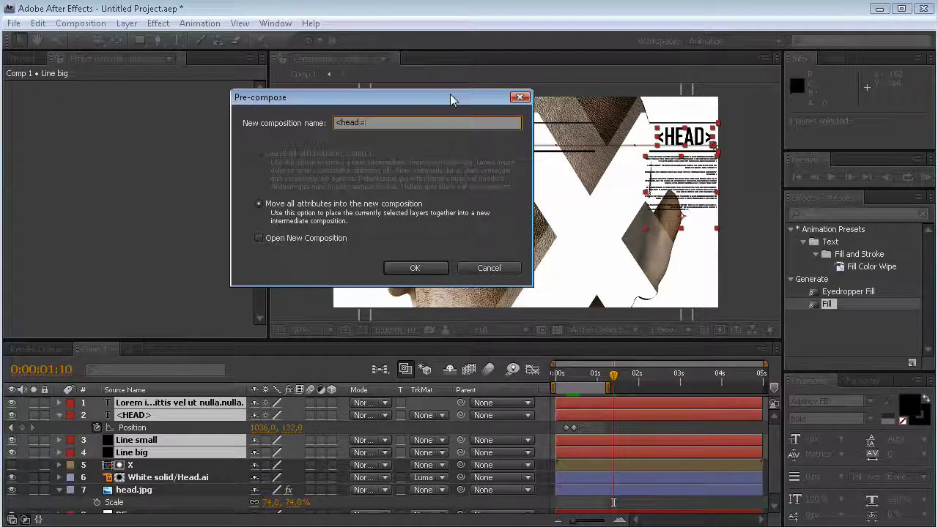
left_click(408, 267)
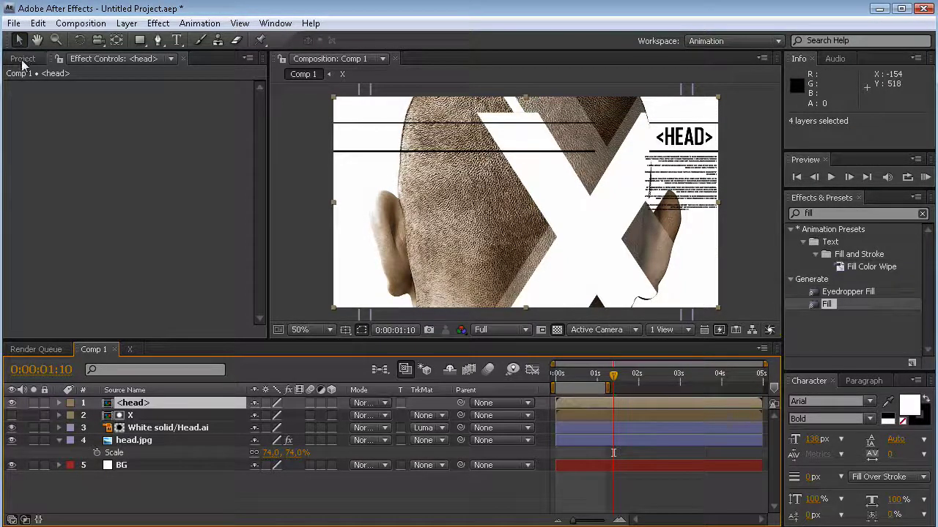
- Duplicate the <head> composition in the project and rename the copy </head>
left_click(22, 58)
left_click(10, 230)
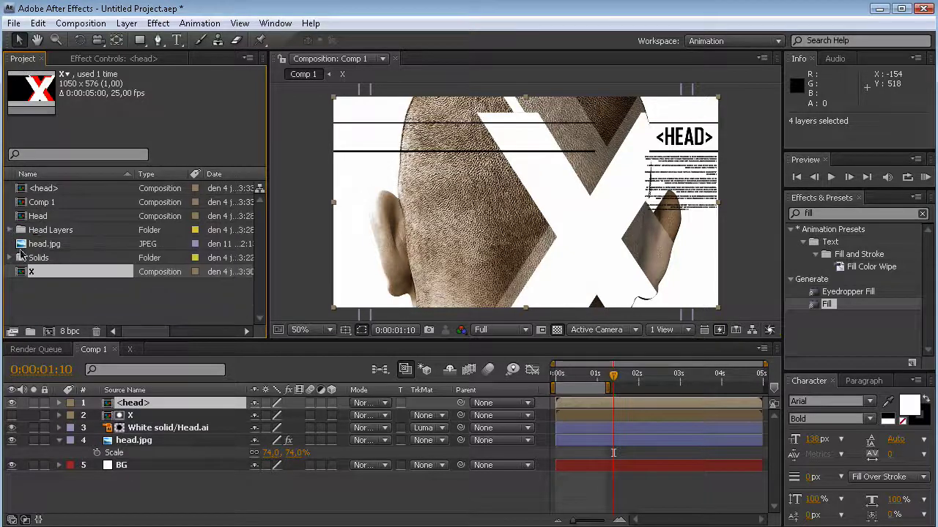
left_click(57, 190)
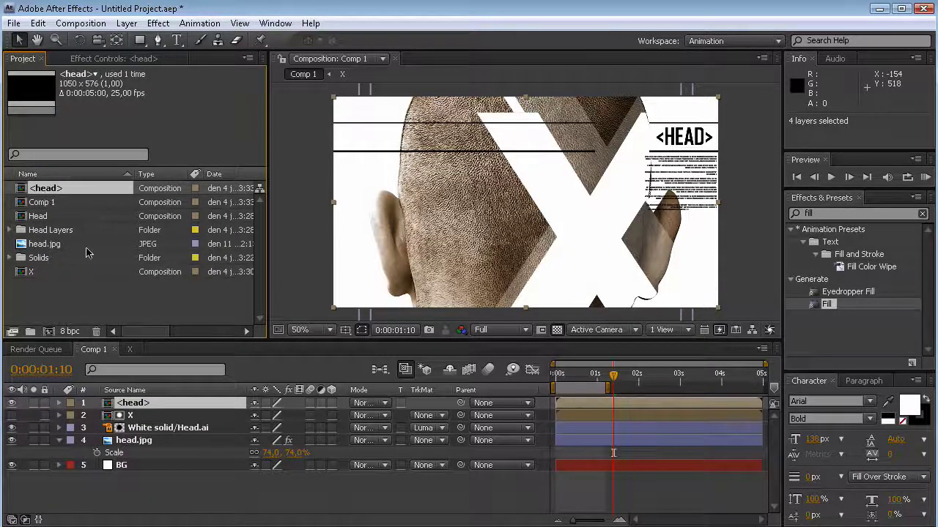
key("ctrl+d")
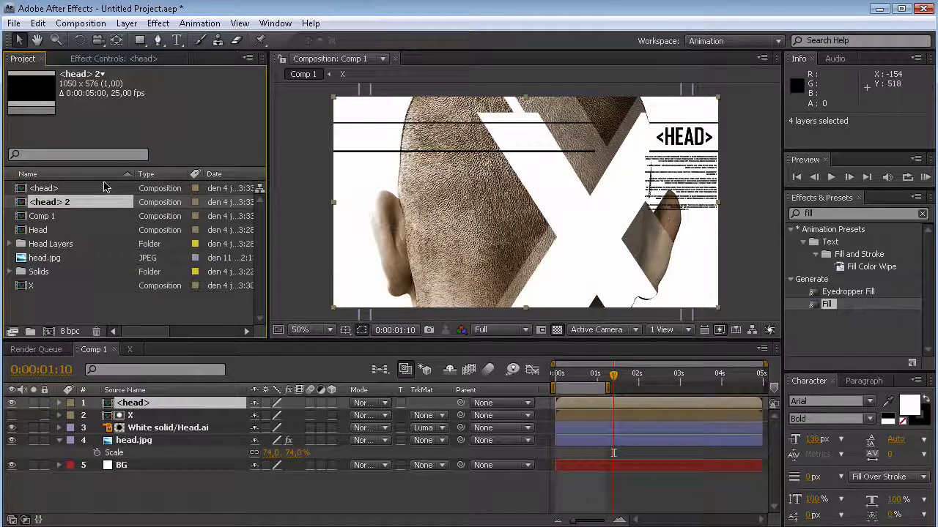
key("Return")
key("BackSpace")
key("BackSpace")
type("/")
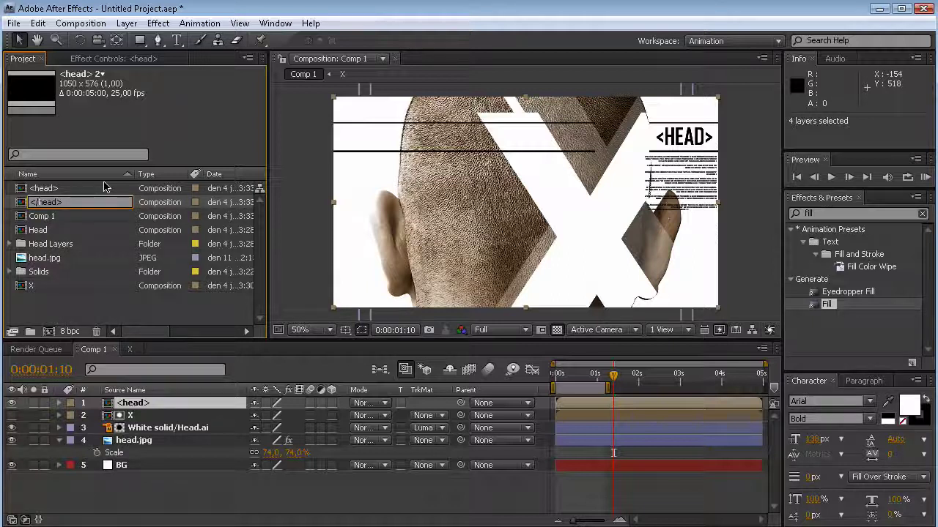
key("Return")
- Add the </head> composition as the top layer of Comp 1 and hide it
left_click_drag(104, 188, 179, 403)
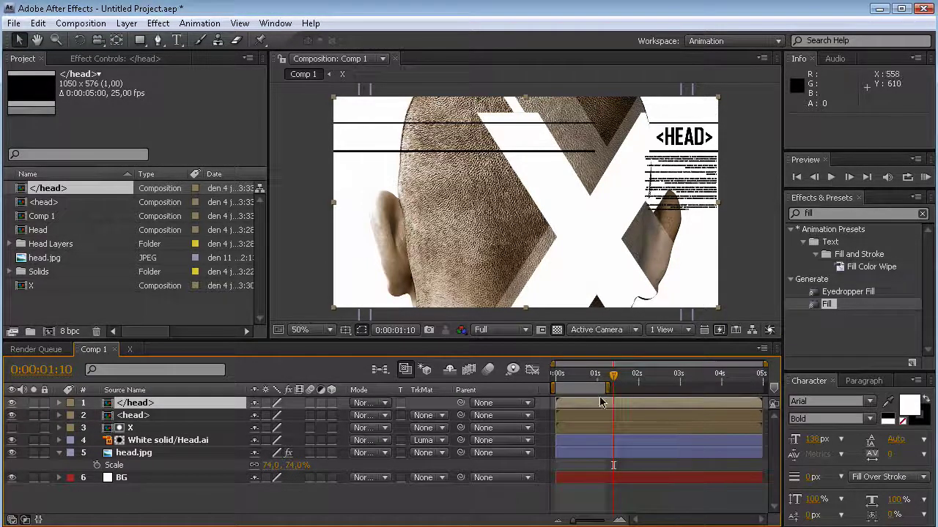
left_click(11, 404)
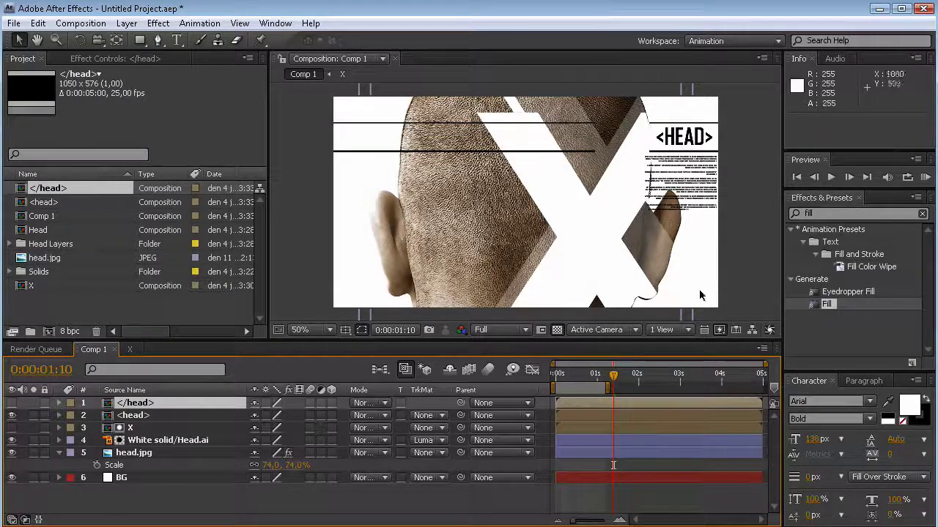
- Create a camera layer named Camera 1 with the 35mm preset and dismiss the warning about 2D layers
left_click(127, 22)
mouse_move(140, 42)
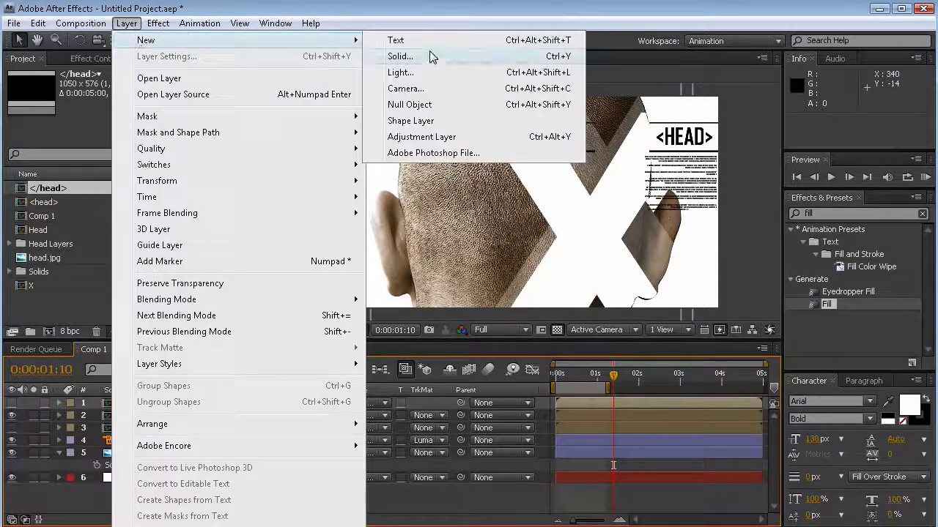
left_click(429, 88)
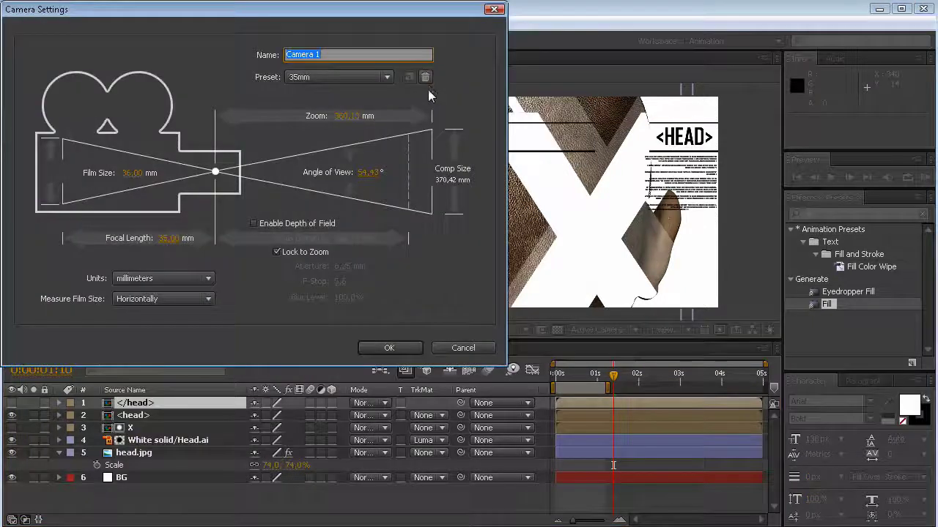
left_click(392, 347)
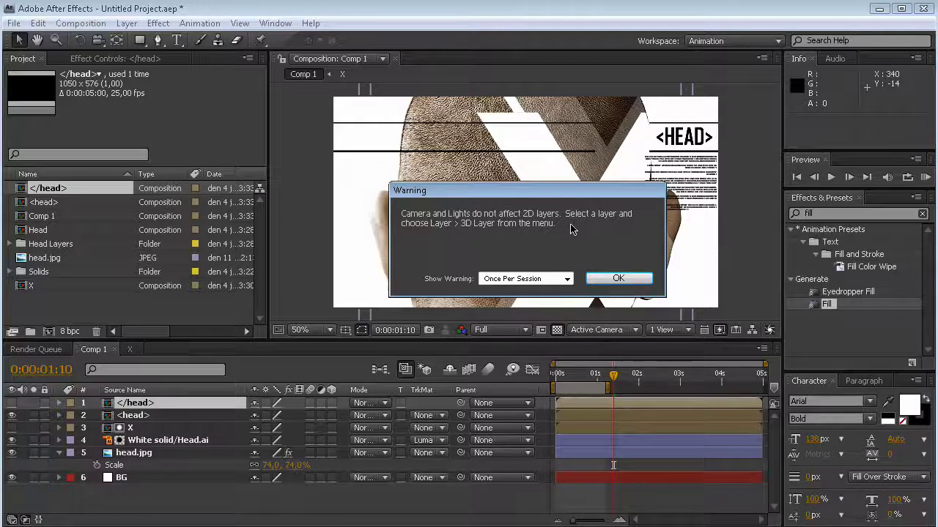
left_click_drag(576, 197, 550, 157)
left_click(592, 238)
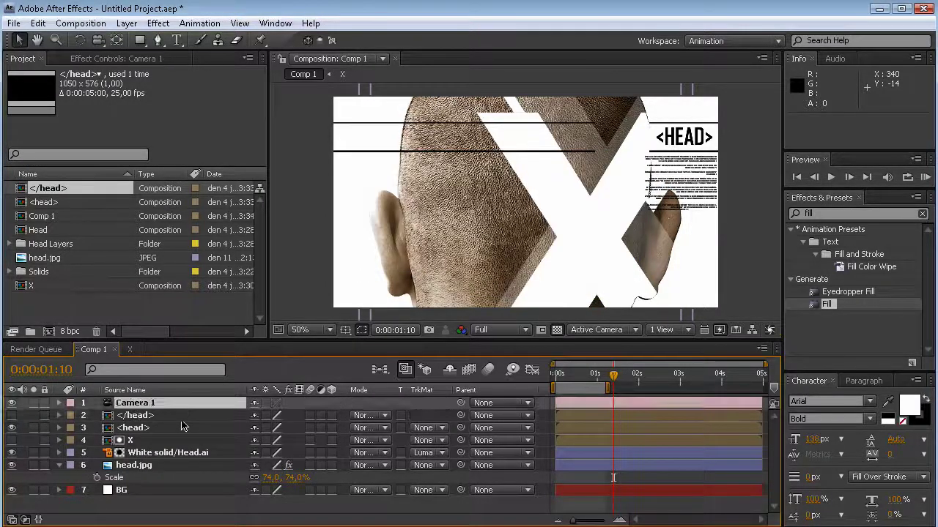
- Make the head.jpg, White solid/Head.ai and X layers 3D, and collapse the head.jpg properties
left_click(123, 468)
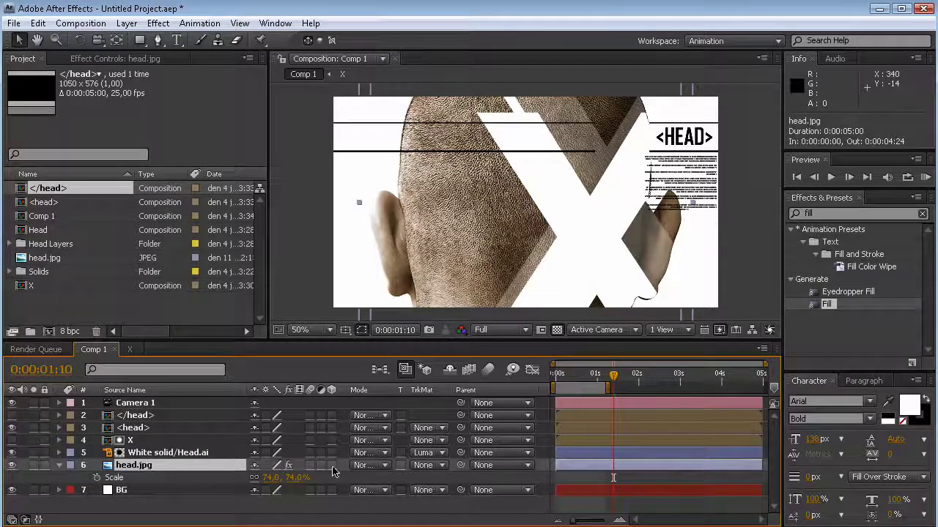
left_click(332, 467)
left_click(59, 465)
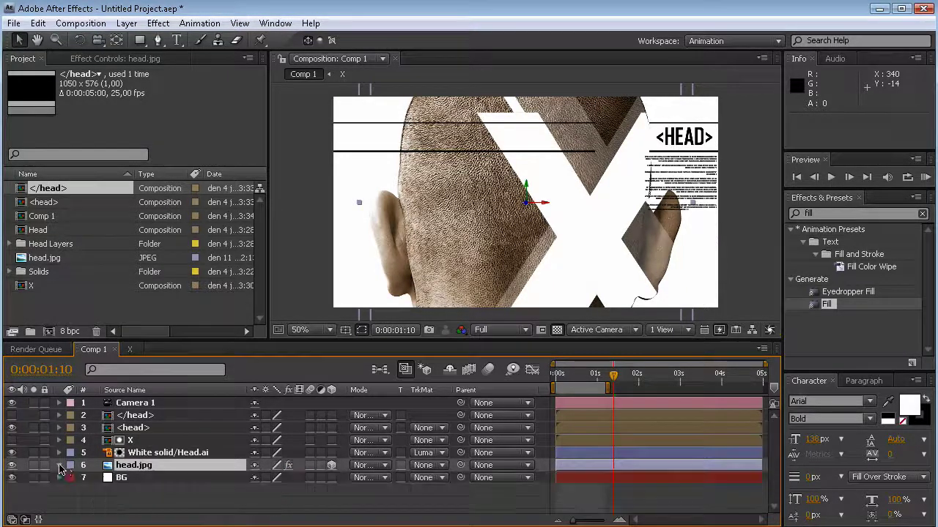
left_click(164, 452)
left_click(331, 453)
left_click(204, 440)
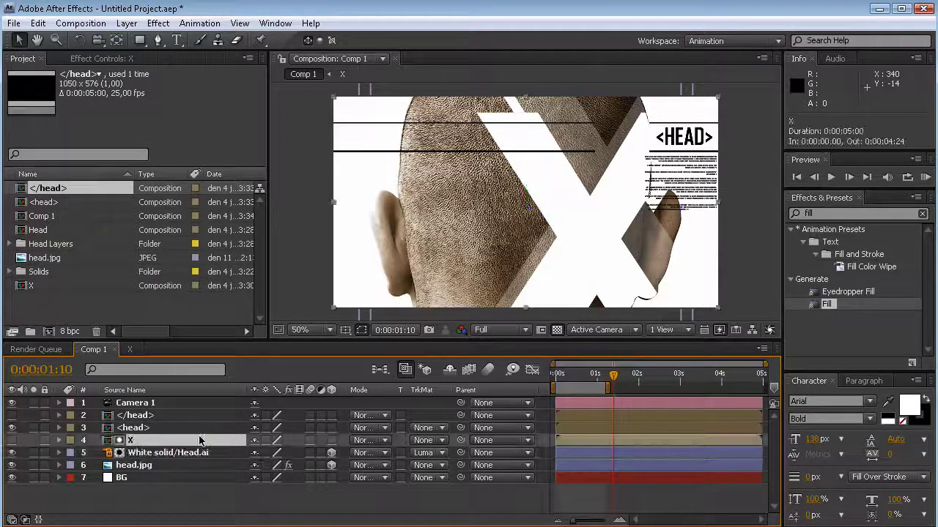
left_click(331, 440)
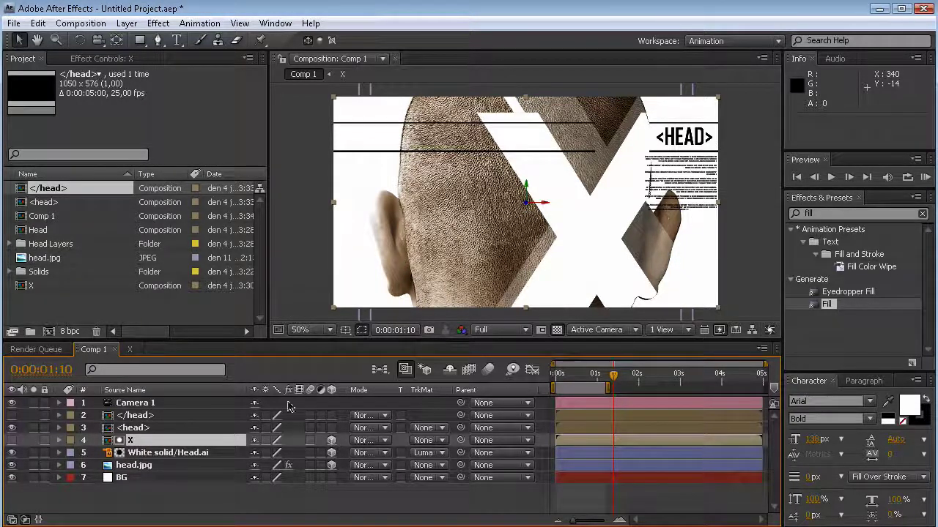
left_click(153, 429)
left_click(152, 418)
left_click(153, 427)
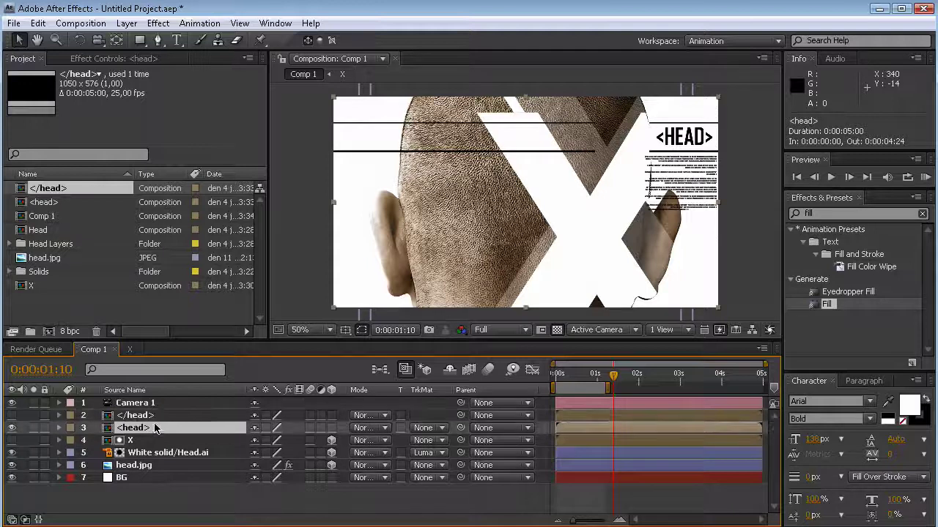
left_click(167, 478)
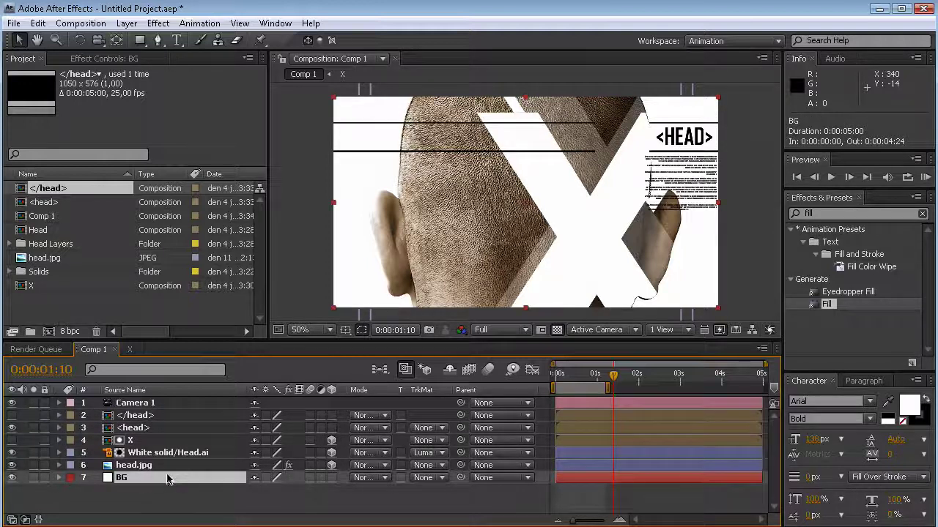
- Create a null object above Camera 1, make it a 3D layer, and parent Camera 1 to it
left_click(170, 404)
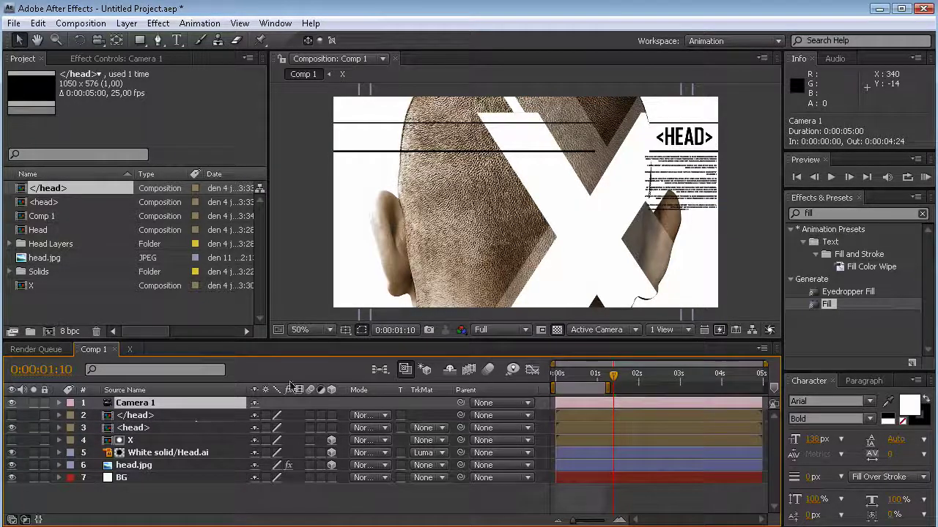
left_click(127, 23)
mouse_move(176, 40)
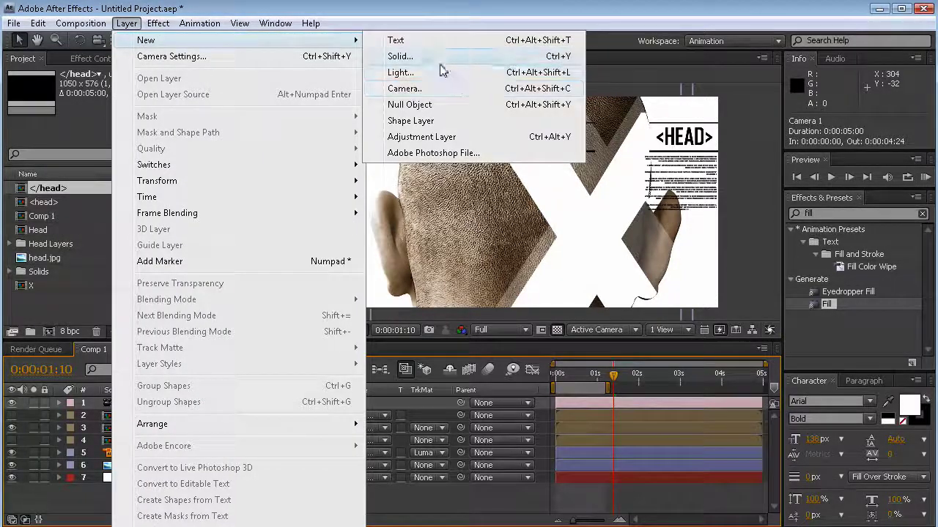
left_click(432, 104)
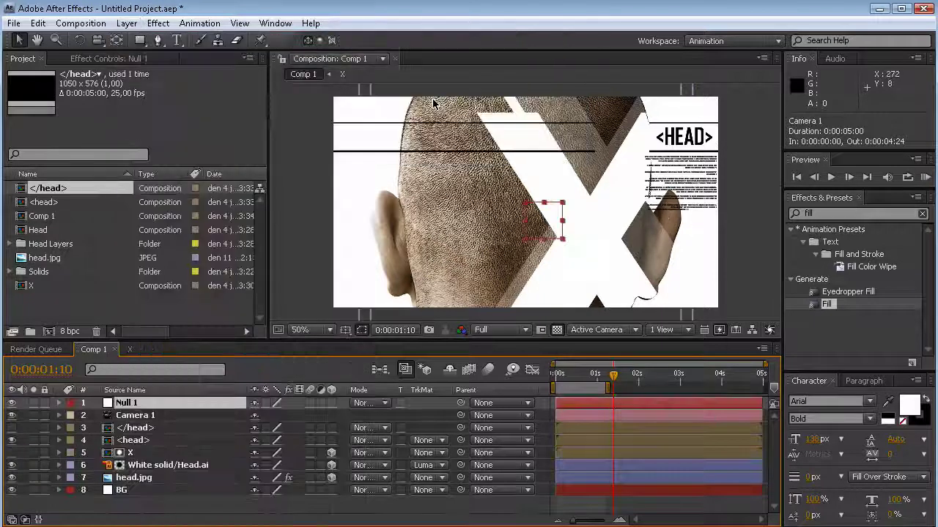
left_click(331, 404)
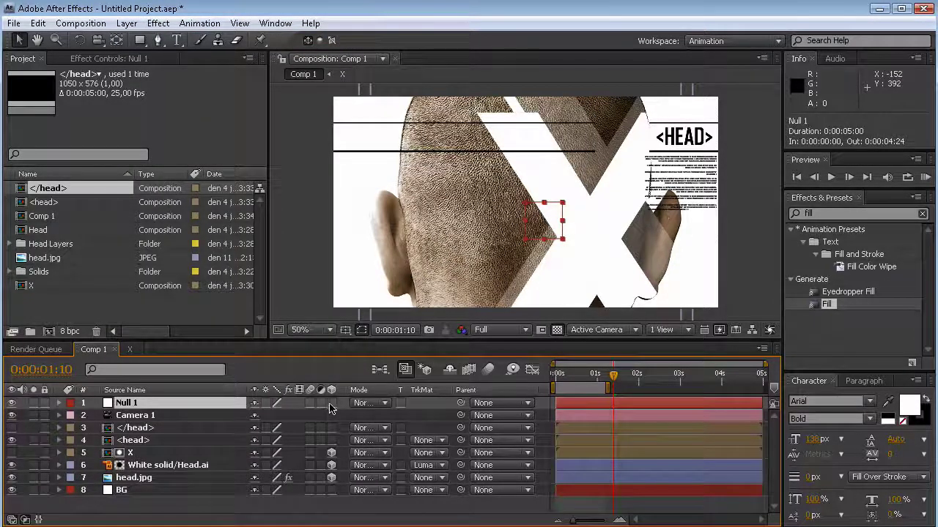
left_click(210, 416)
left_click_drag(461, 416, 95, 403)
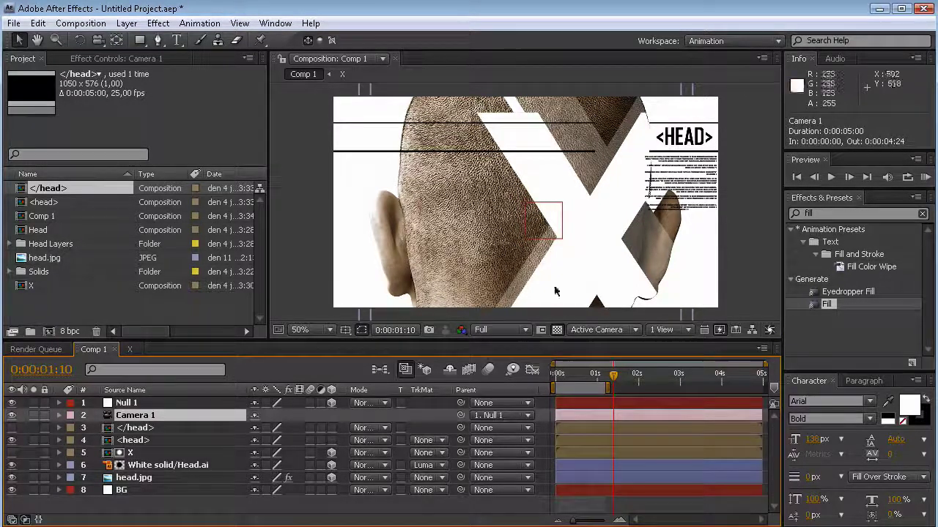
- Add the expression wiggle(5, 50) to Null 1's Position, enlarging the expression area for more lines
left_click_drag(613, 375, 587, 378)
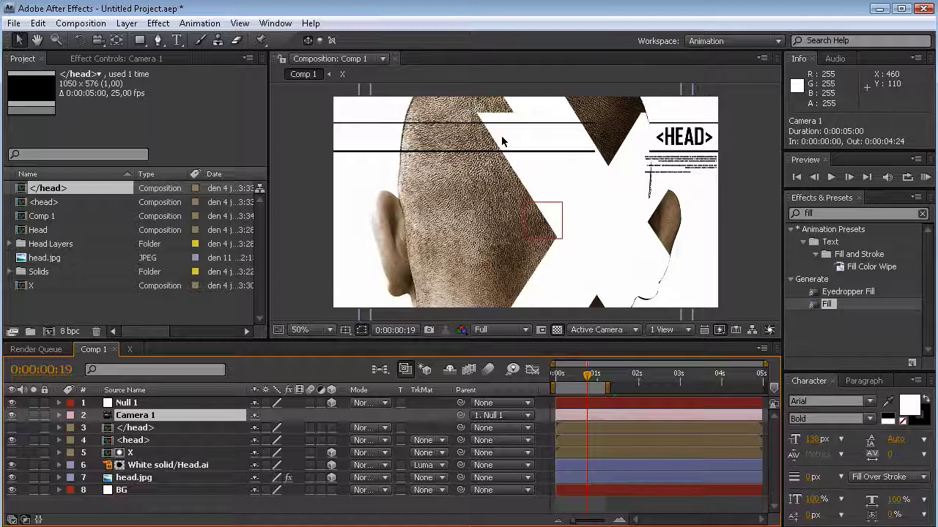
left_click(132, 404)
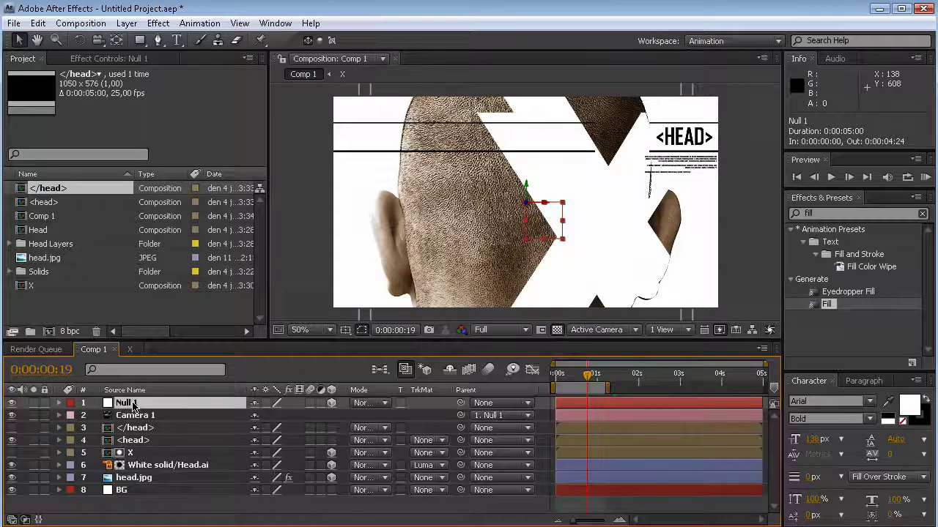
key("p")
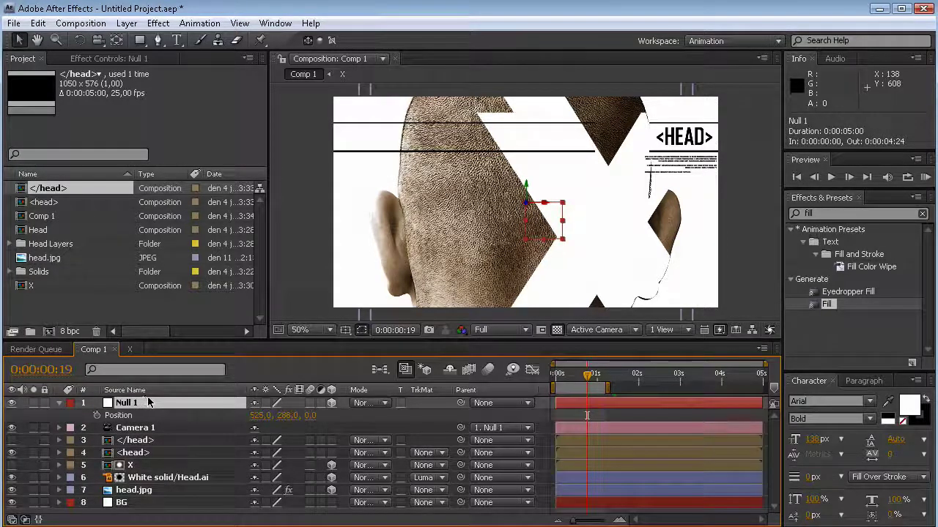
left_click(97, 415, "alt")
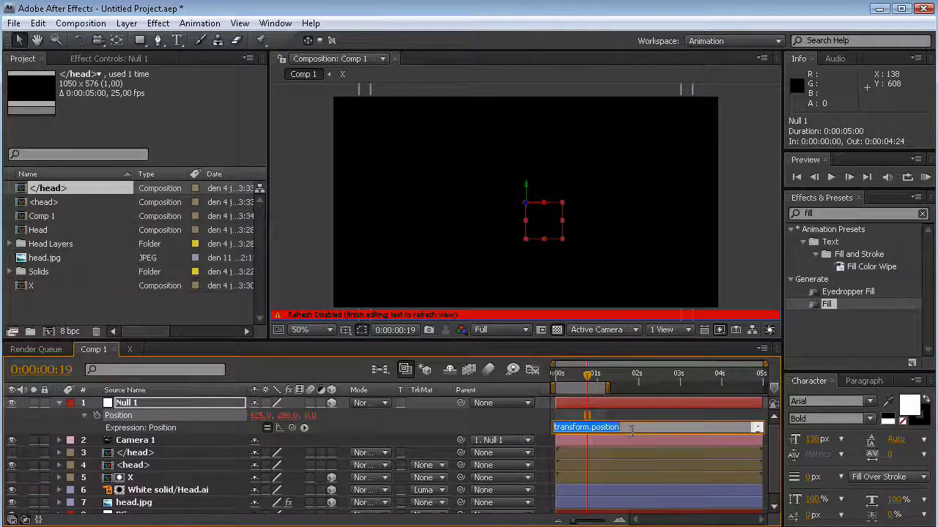
left_click_drag(631, 432, 624, 471)
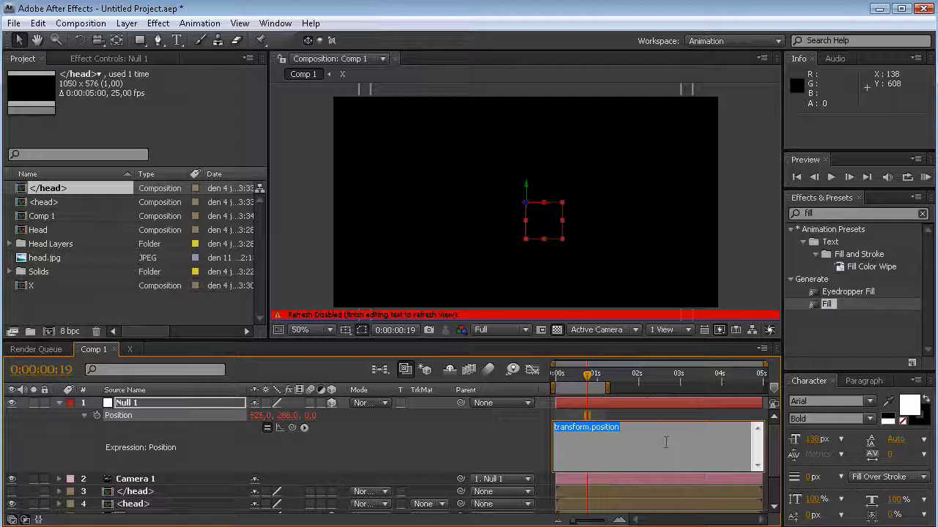
type("wiggle(5, 50")
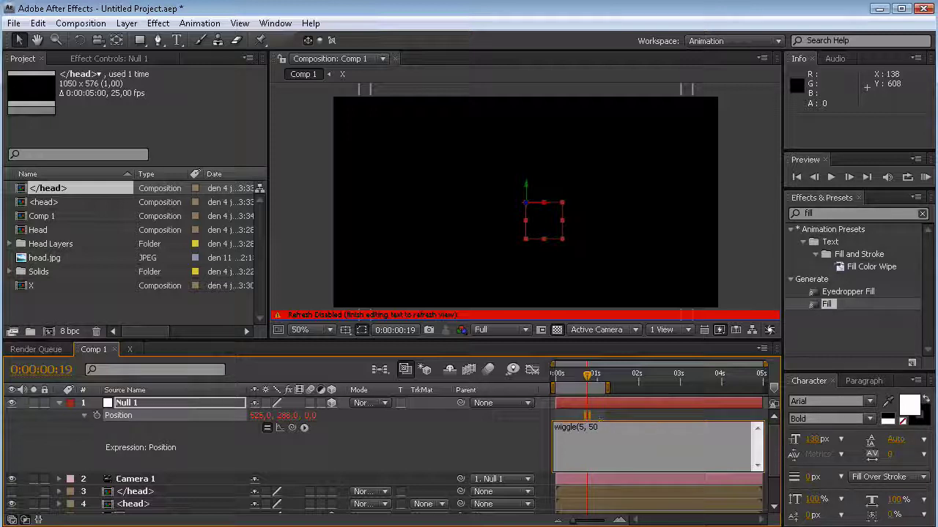
key("KP_Enter")
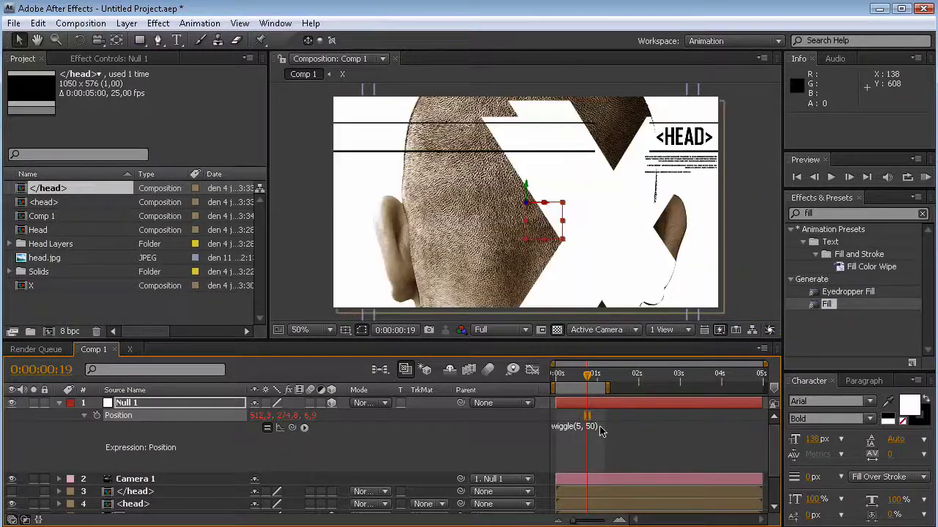
- RAM preview the work area to check the camera shake from the wiggling null
left_click(925, 178)
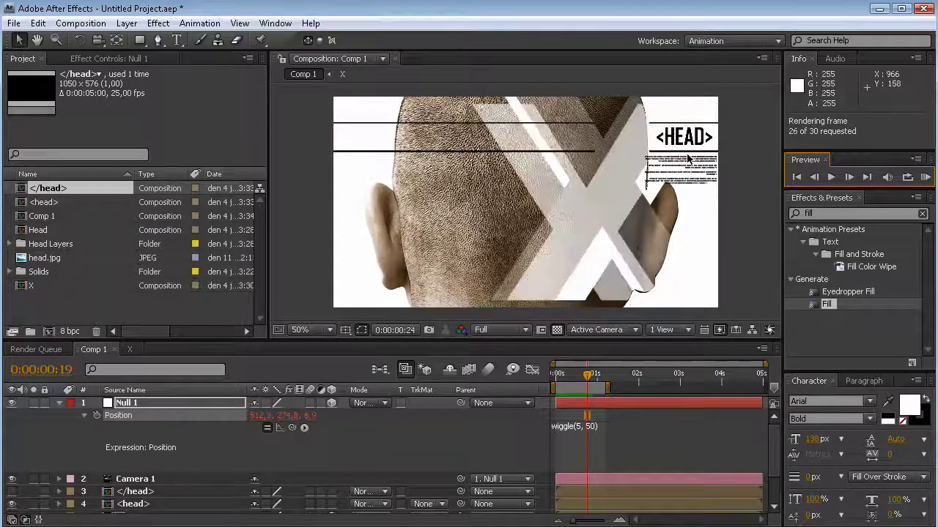
key("space")
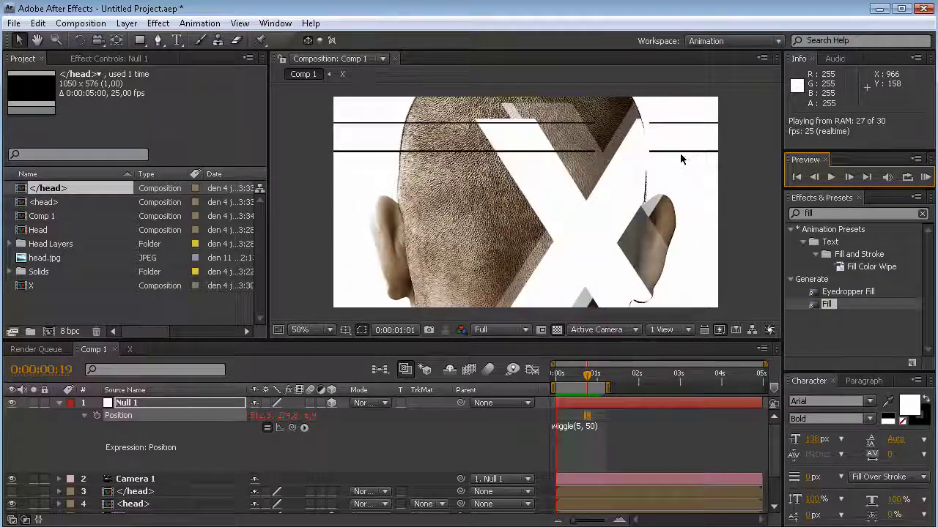
key("space")
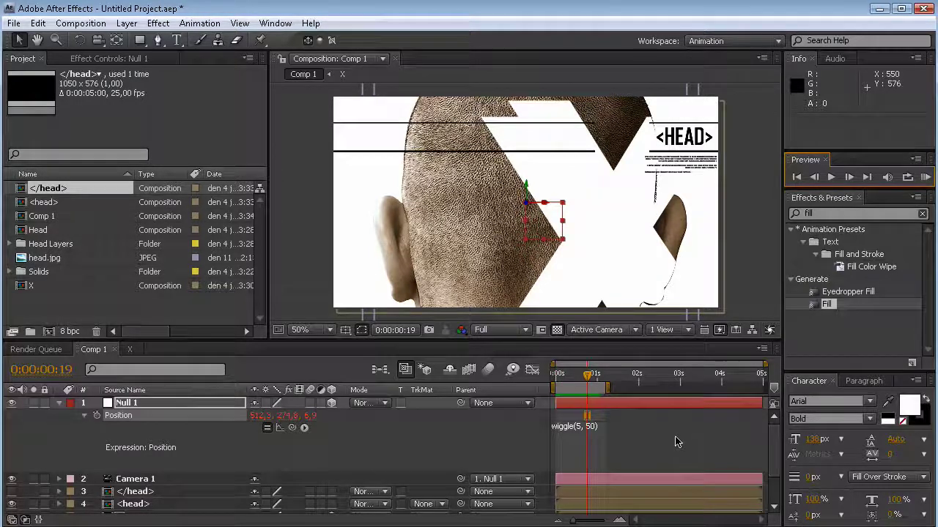
- Add the array [value[0], value[1], value[2]] below the wiggle line in Null 1's Position expression, separated by a blank line
left_click(590, 434)
left_click(627, 433)
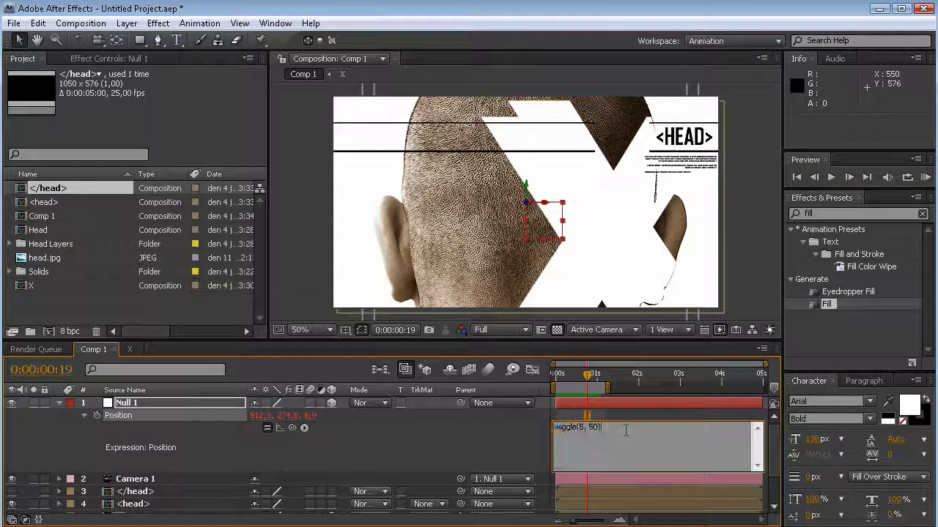
key("KP_Enter")
left_click(707, 448)
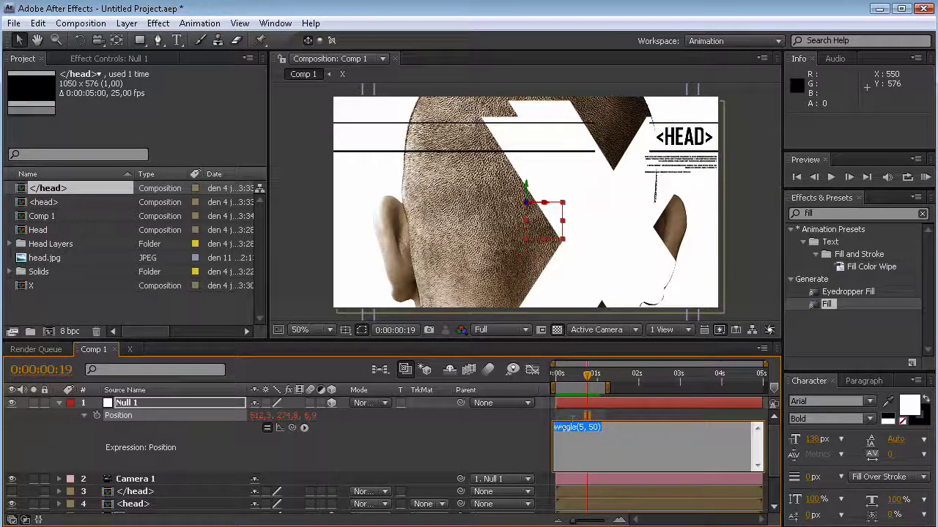
left_click(607, 427)
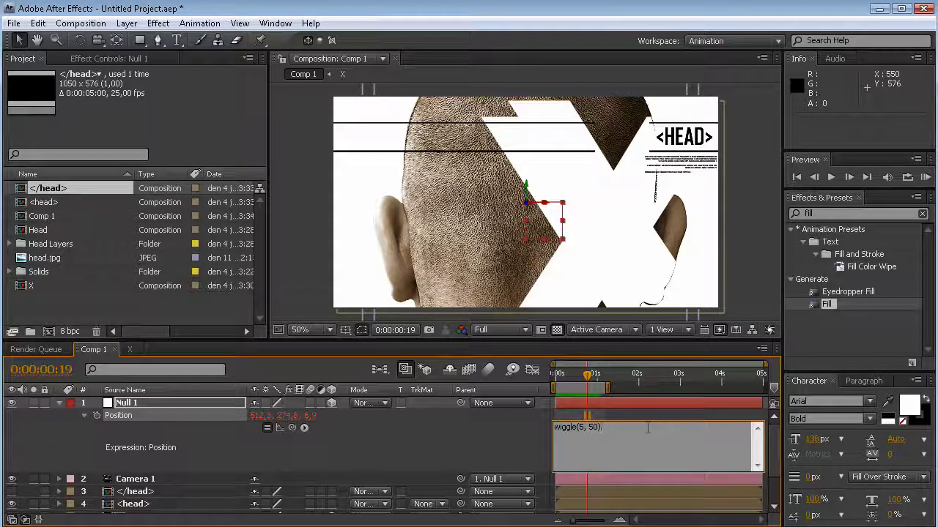
key("Return")
key("Return")
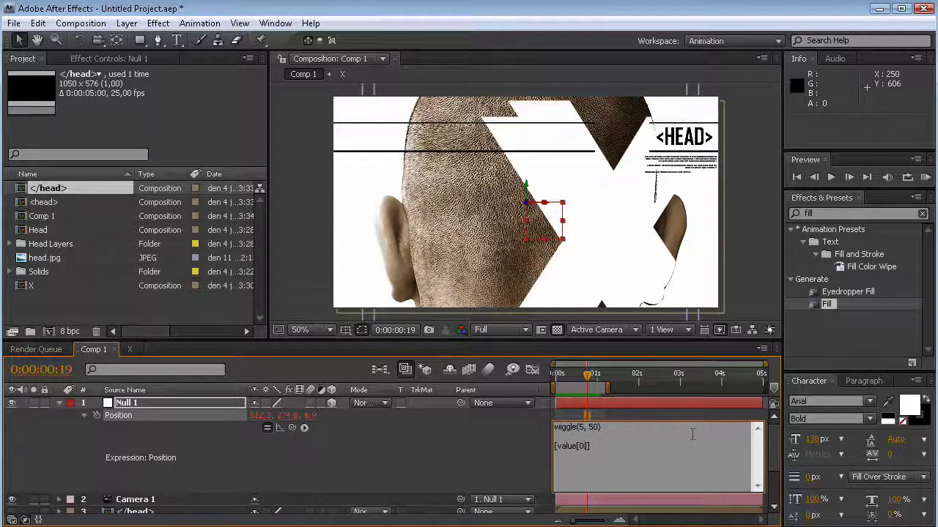
type(", value")
type("[1]")
type(", value")
- Assign the wiggle to a variable as w = wiggle(5, 50); and end the array line with a semicolon, checking other frames
type("w ")
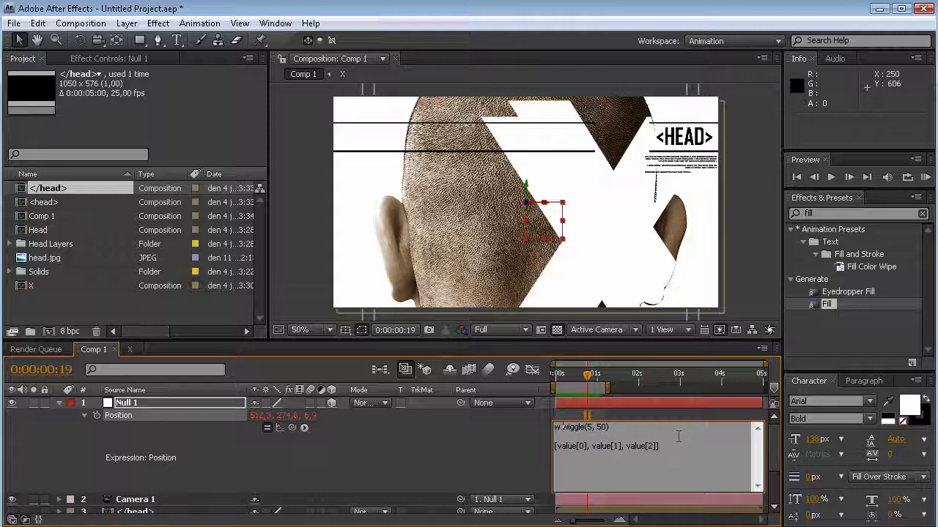
type("=")
left_click(706, 443)
type(";")
left_click(665, 414)
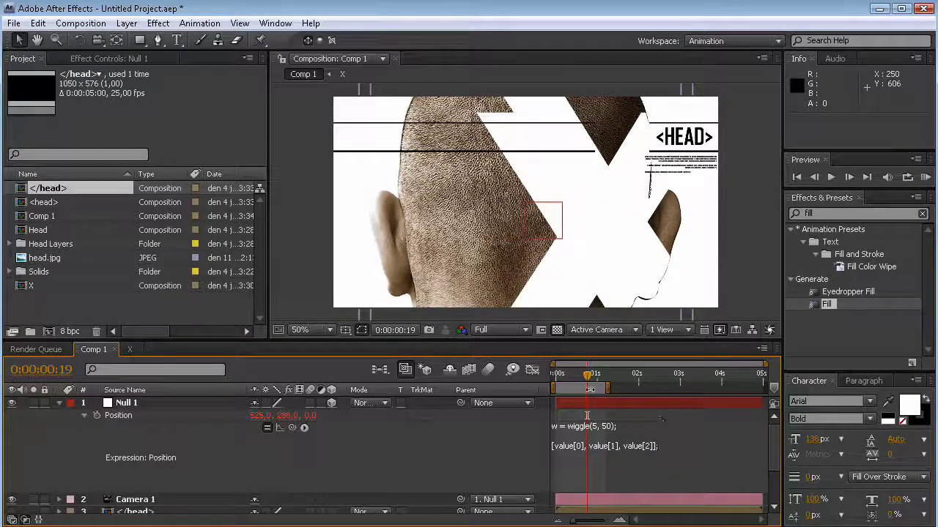
mouse_move(588, 375)
left_mouse_down()
mouse_move(640, 391)
mouse_move(586, 391)
left_mouse_up()
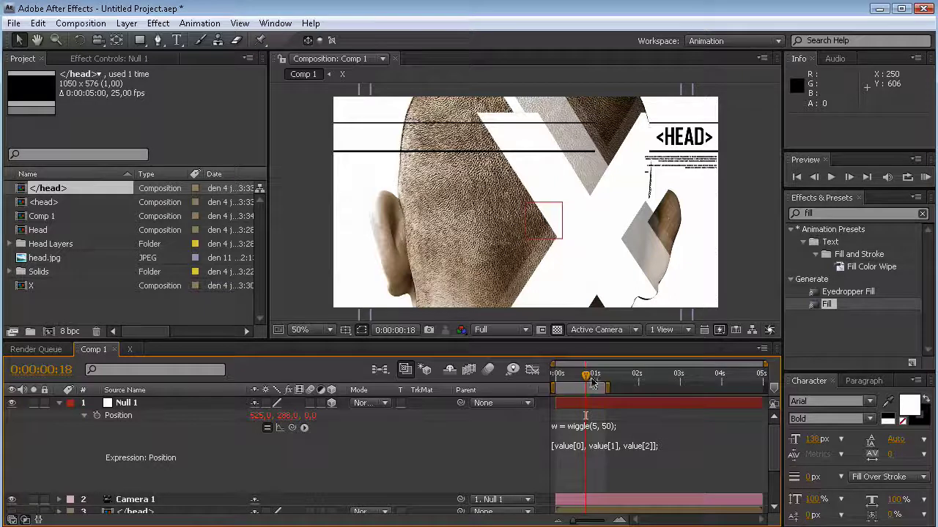
- Replace value[1] with w[1] in the Position expression so only the vertical axis wiggles, and scrub to check it
left_click(607, 448)
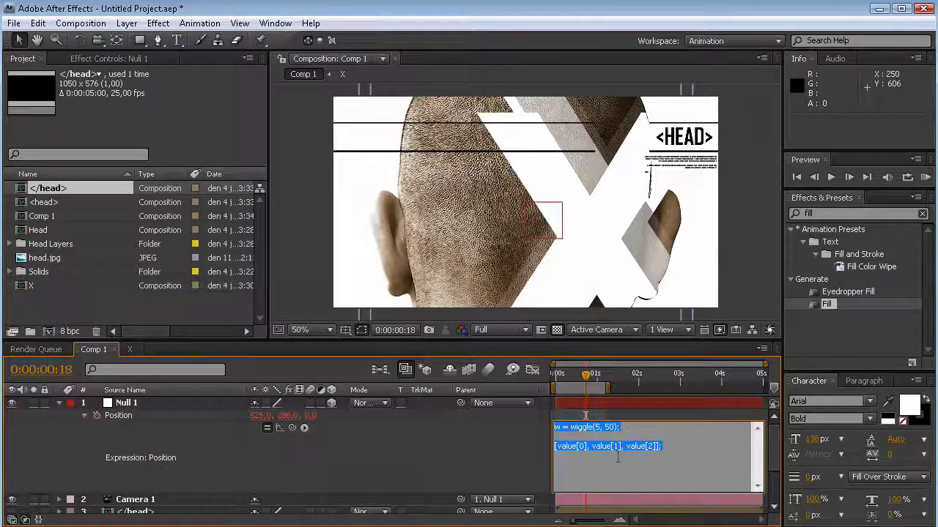
left_click(612, 448)
key("BackSpace")
key("BackSpace")
key("BackSpace")
key("BackSpace")
key("BackSpace")
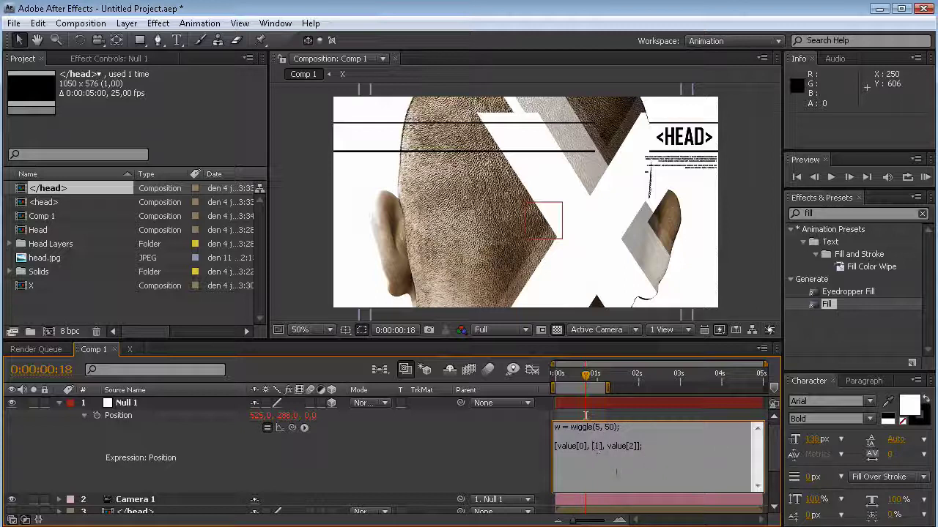
type("w")
left_click(684, 414)
mouse_move(585, 376)
left_mouse_down()
mouse_move(598, 376)
mouse_move(583, 376)
left_mouse_up()
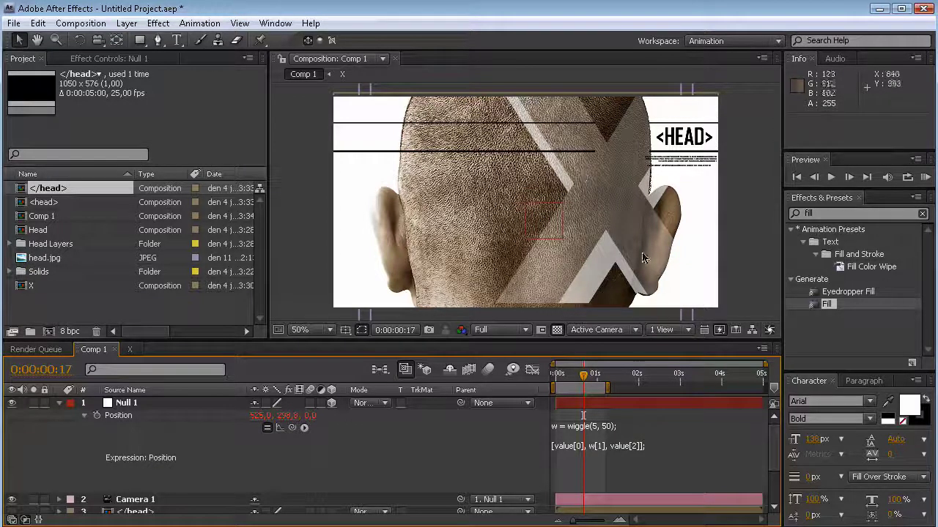
left_click(619, 431)
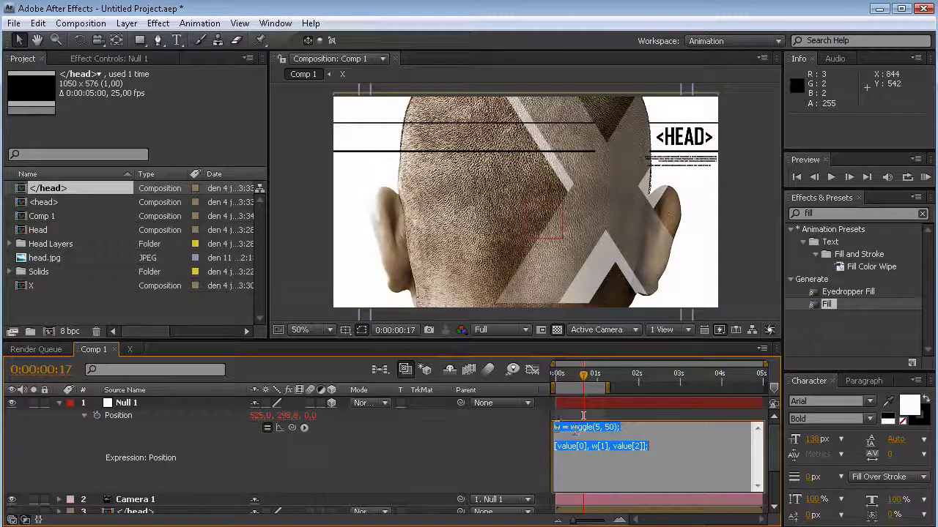
left_click(557, 428)
key("Return")
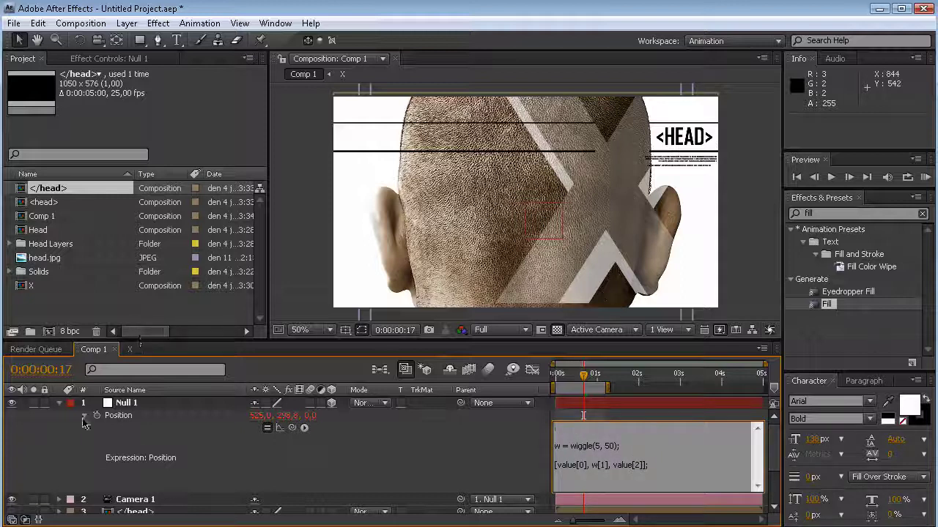
- Apply a Slider Control expression effect to Null 1
left_click(135, 407)
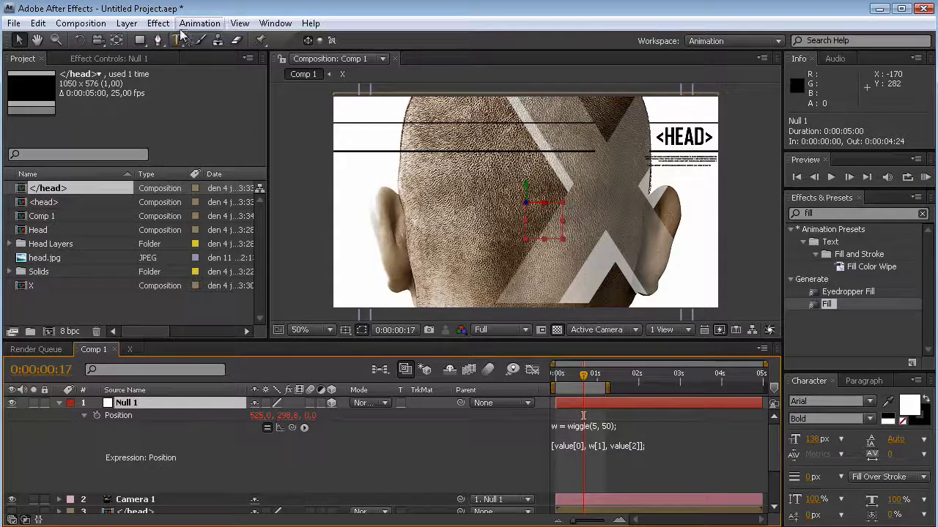
left_click(158, 23)
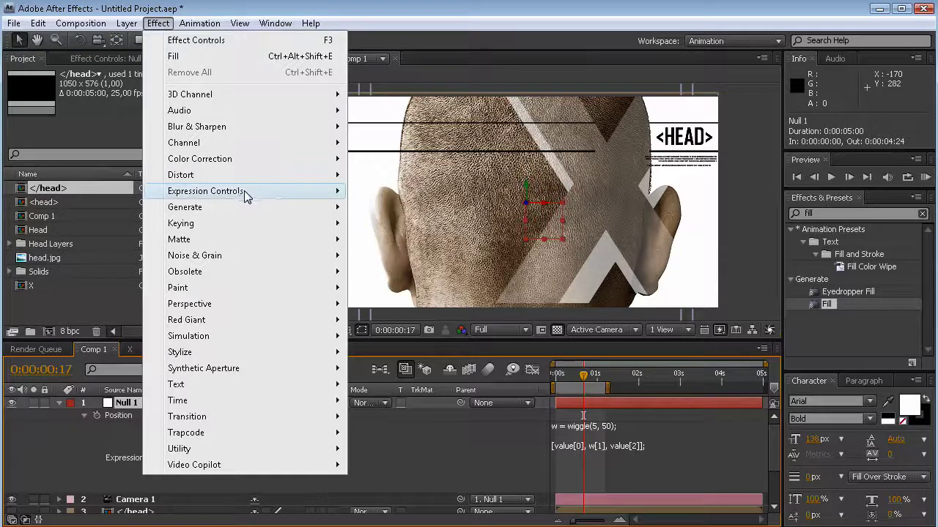
mouse_move(249, 192)
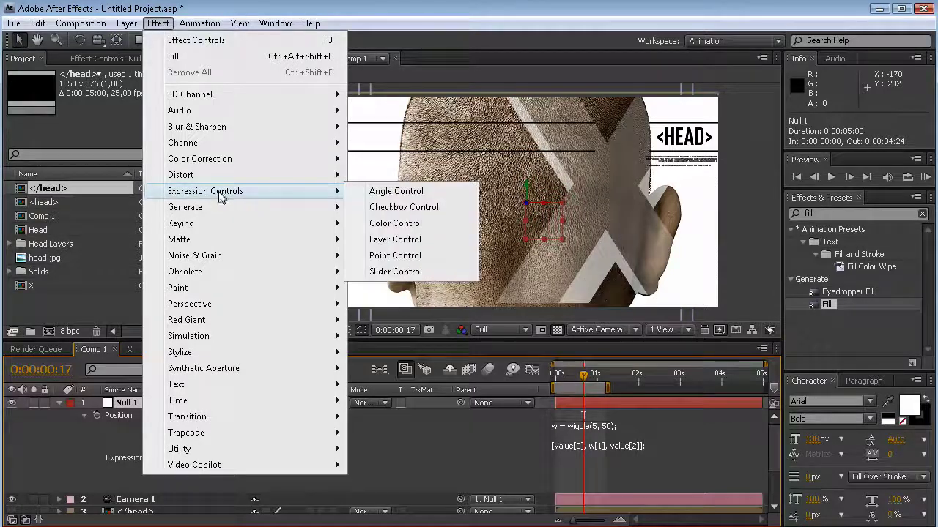
left_click(410, 272)
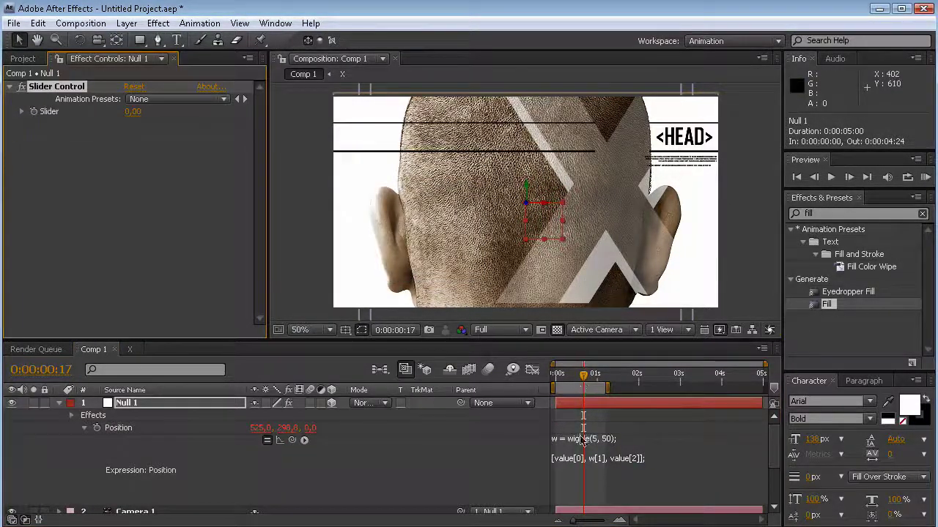
- Insert a first line in Null 1's Position expression that defines x as effect("Slider Control")("Slider");
left_click(586, 440)
key("Return")
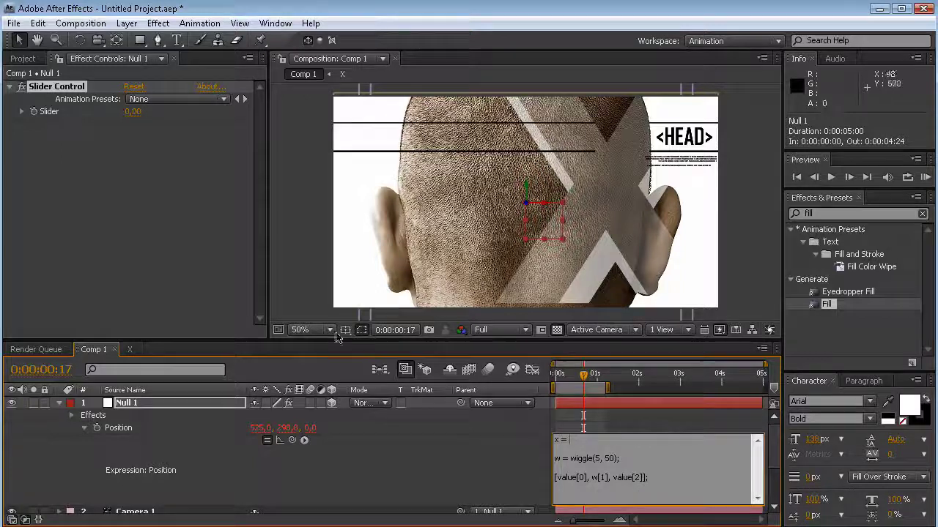
left_click_drag(293, 440, 41, 113)
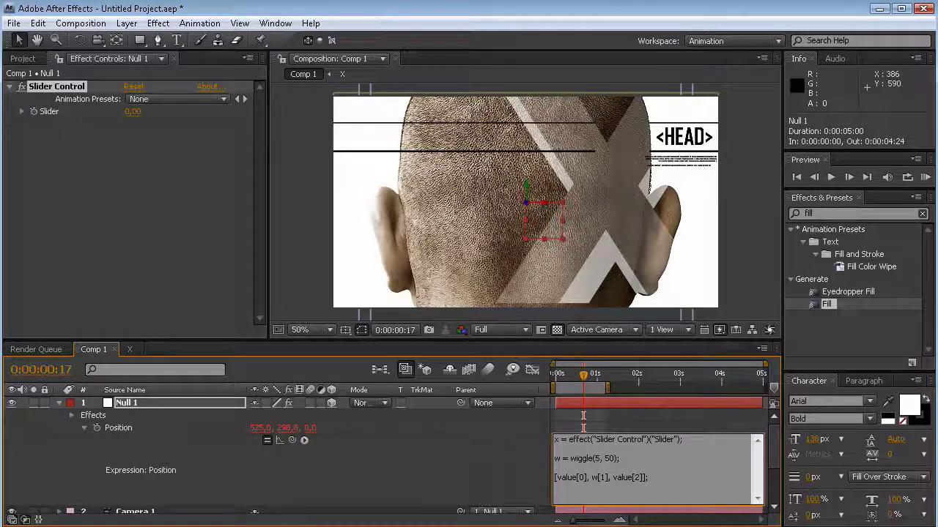
- Replace the wiggle amount with x so the line reads w = wiggle(5, x); and scrub through nearby frames
double_click(556, 439)
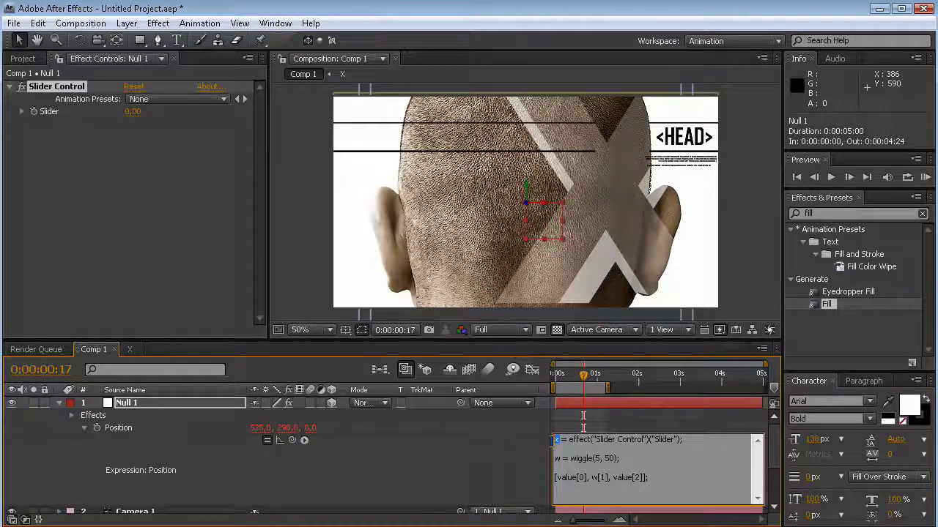
double_click(610, 458)
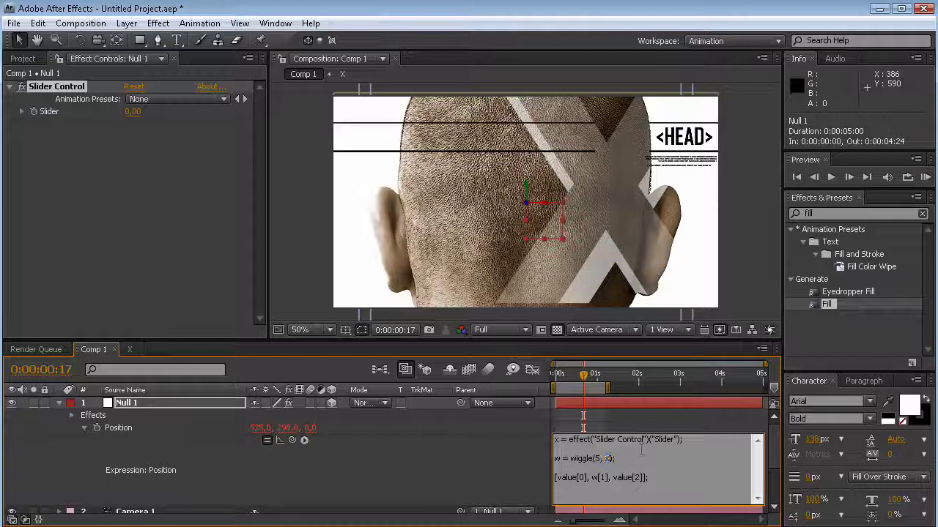
left_click(689, 417)
mouse_move(586, 376)
left_mouse_down()
mouse_move(569, 377)
mouse_move(583, 376)
left_mouse_up()
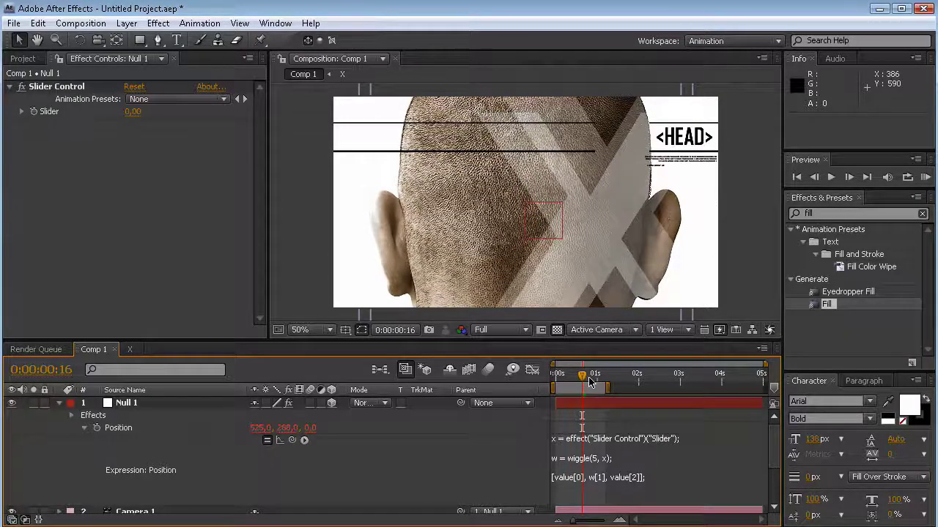
- Set Null 1's Slider to 125 and RAM preview the resulting vertical shake
left_click(53, 113)
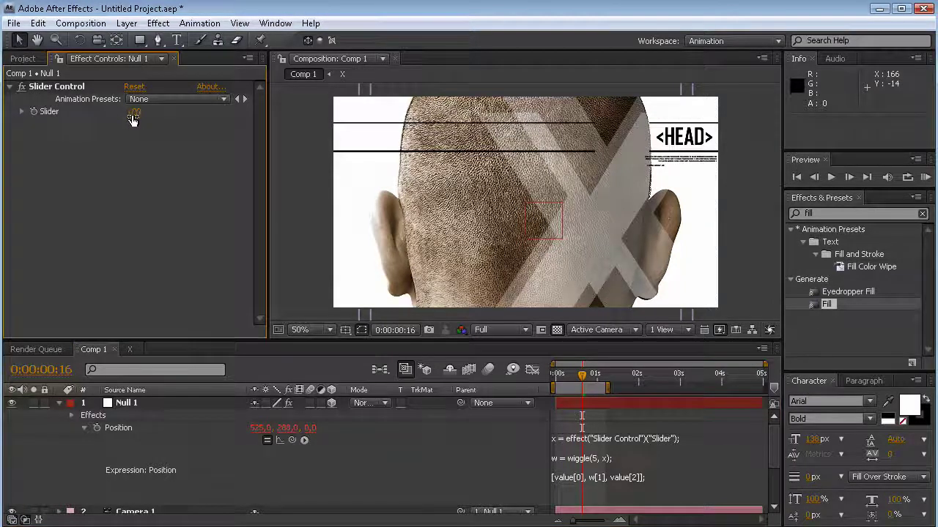
left_click_drag(130, 113, 203, 117)
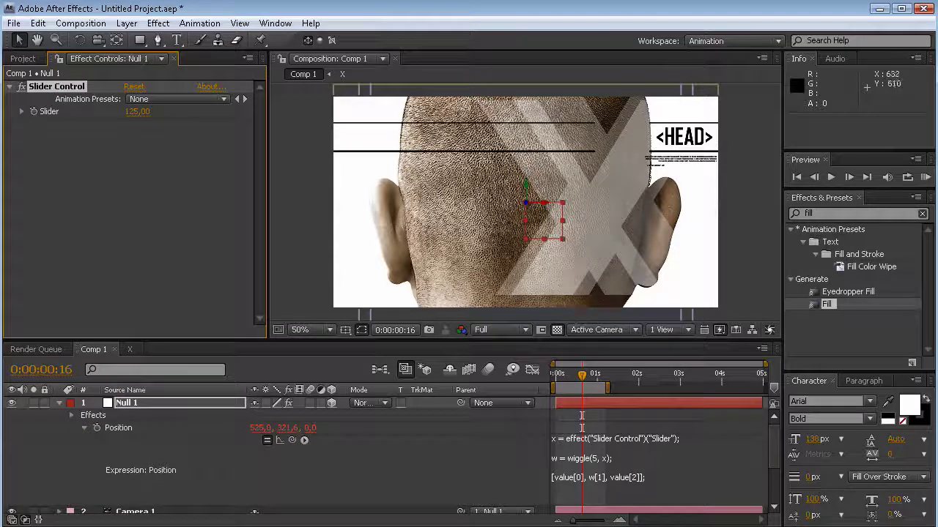
left_click(926, 178)
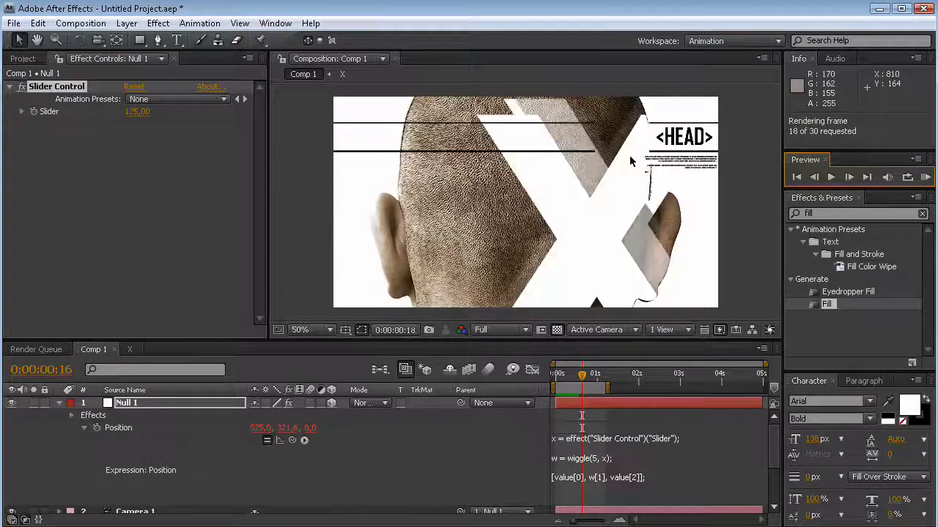
key("space")
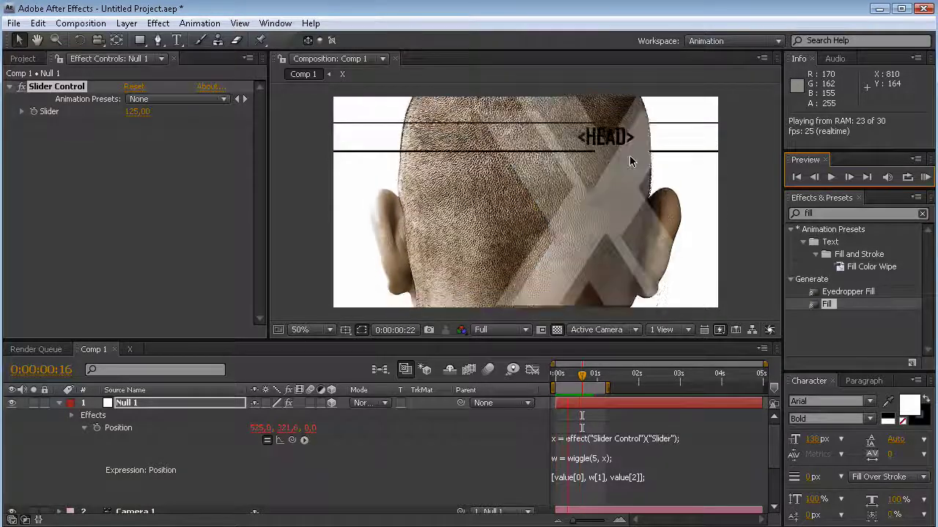
- Change the wiggle frequency to 10 in Null 1's Position expression and RAM preview the shake
key("space")
left_click(598, 462)
left_click(597, 459)
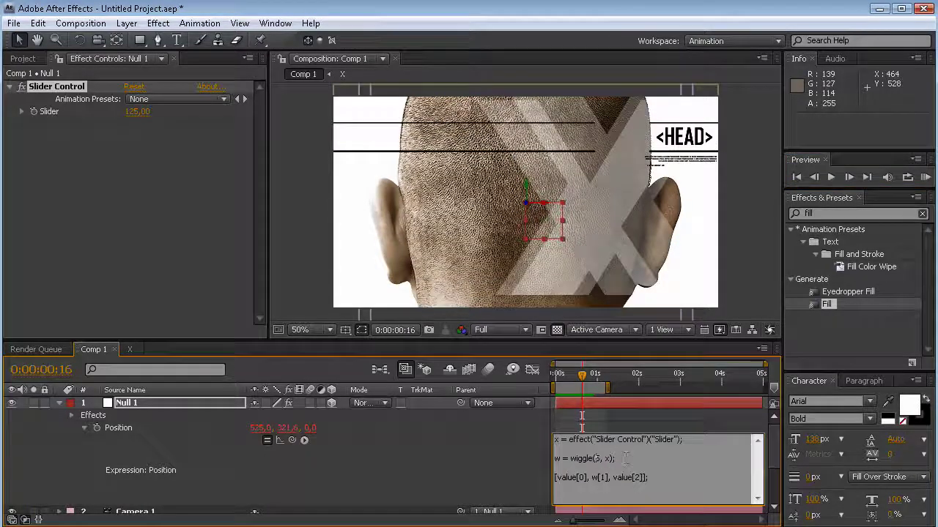
key("BackSpace")
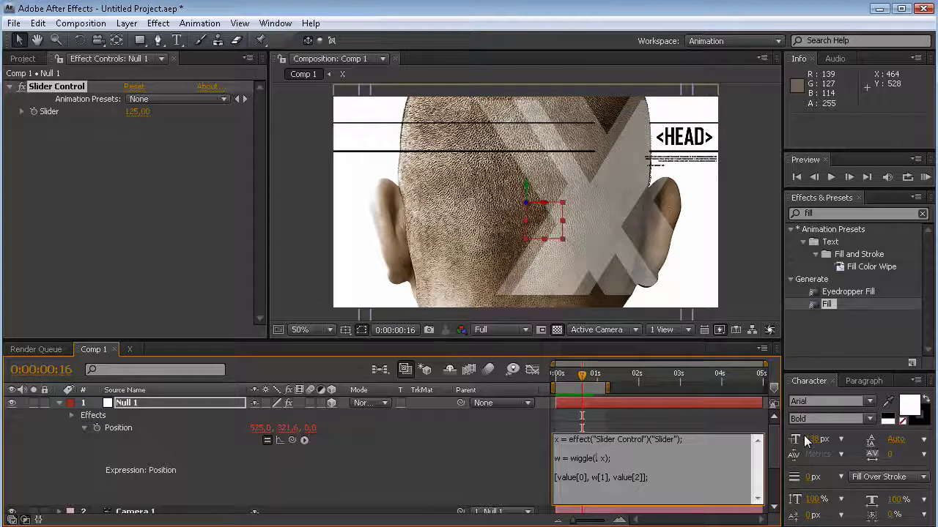
type("10,")
left_click(805, 438)
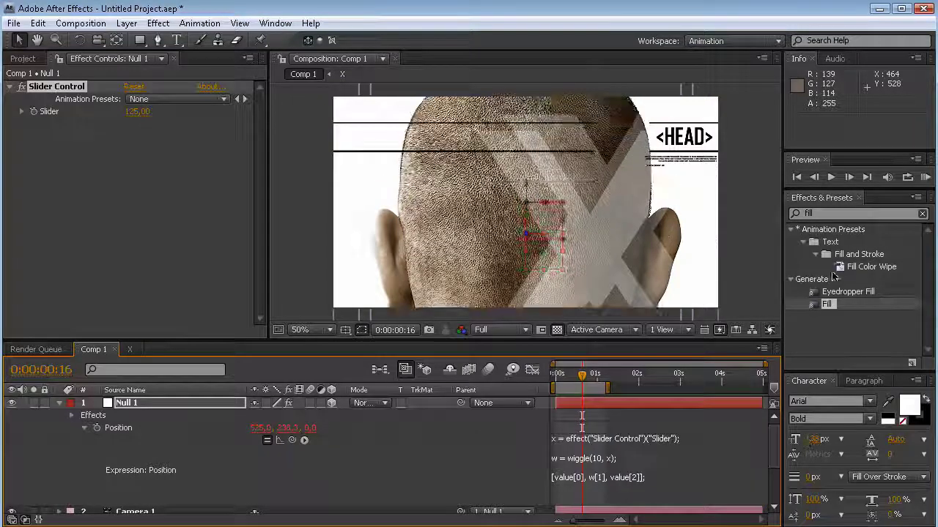
left_click(924, 178)
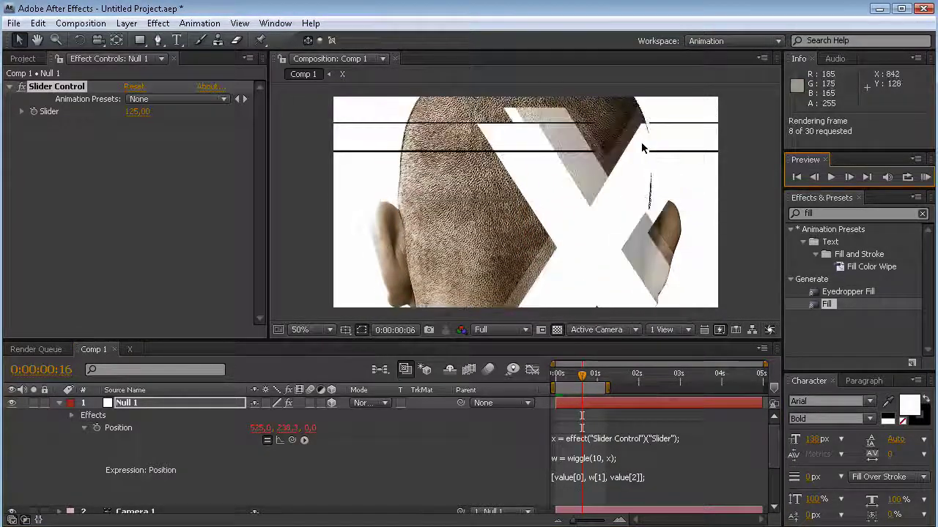
key("space")
key("space")
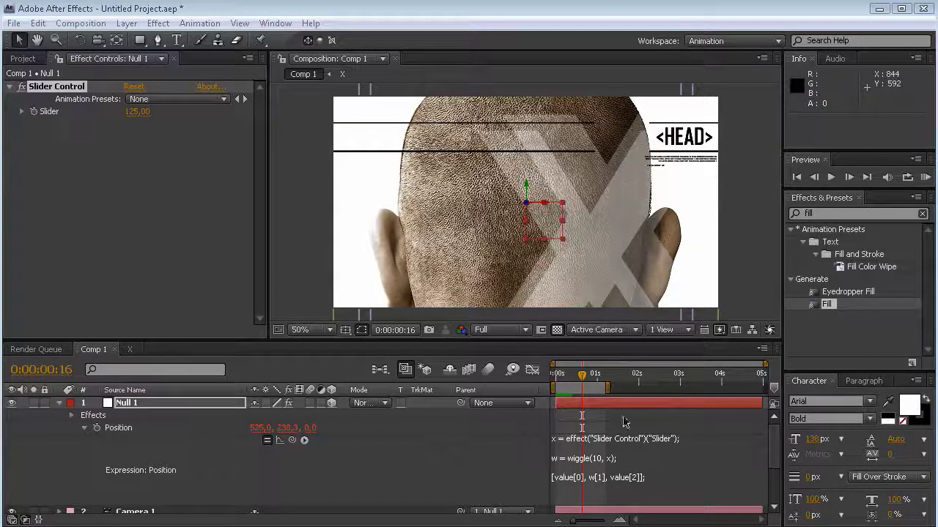
- Collapse Null 1's properties and apply a Slider Control expression effect to the head.jpg layer
left_click(640, 477)
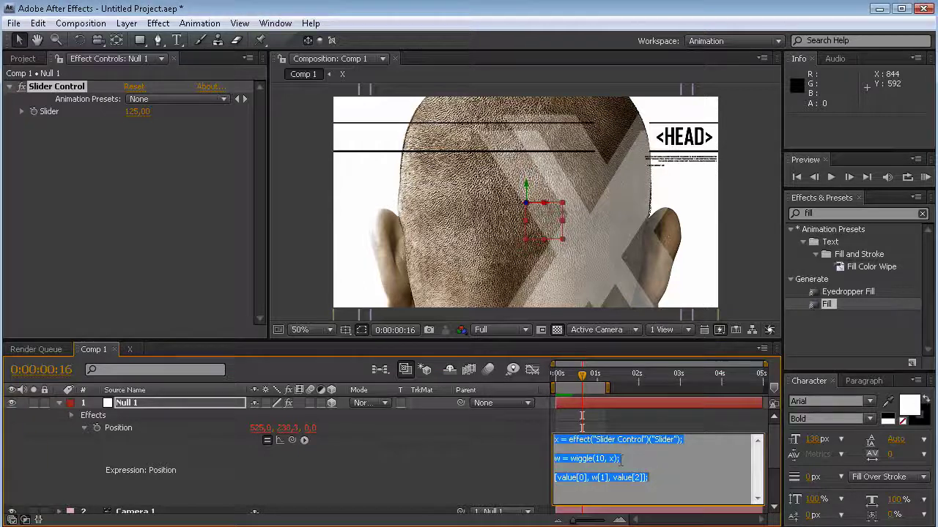
left_click(60, 403)
left_click(150, 477)
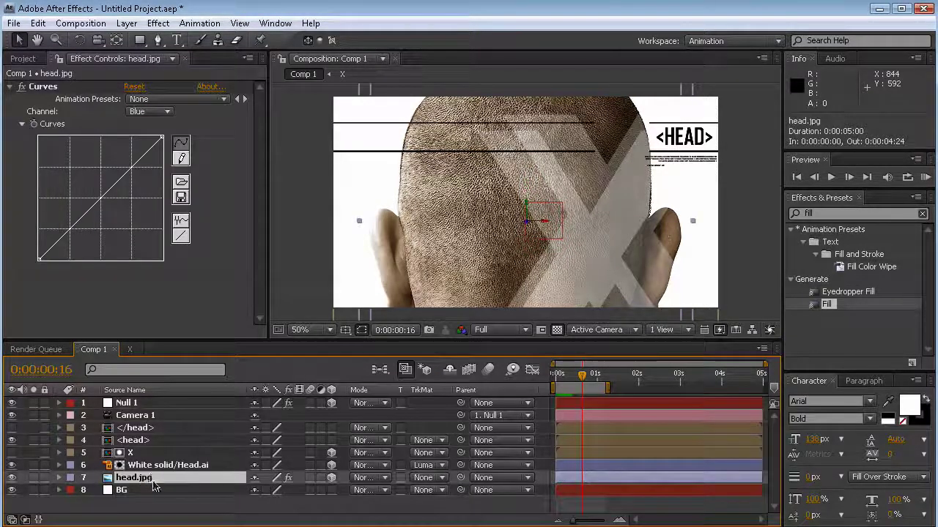
left_click(164, 24)
left_click(170, 28)
left_click(171, 28)
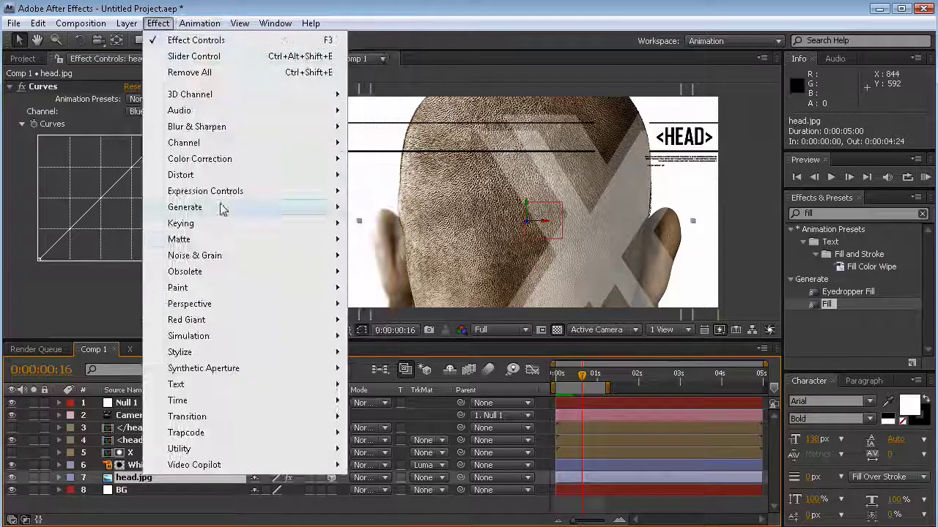
mouse_move(333, 191)
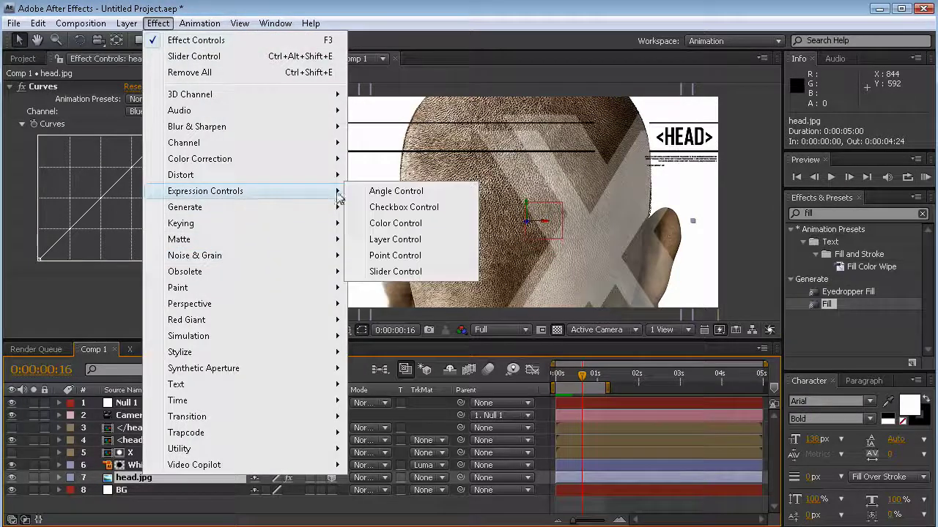
left_click(414, 272)
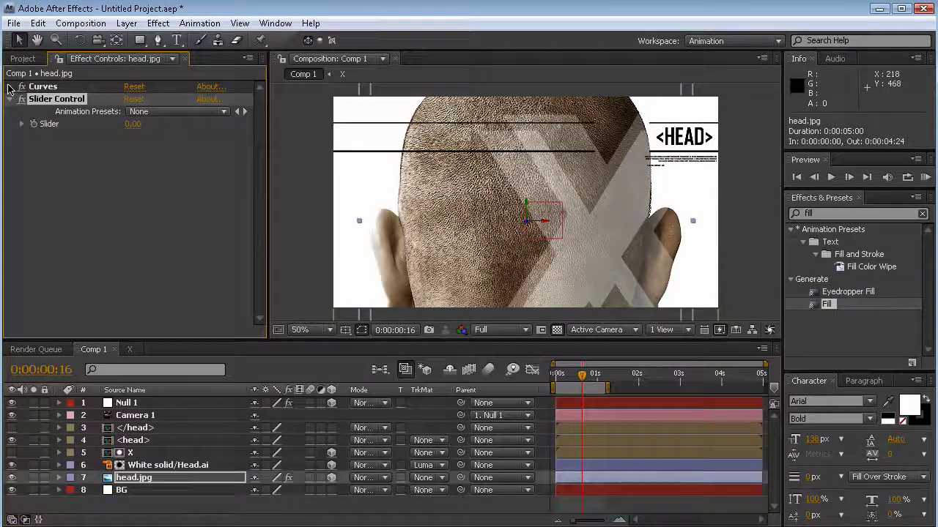
- Reveal head.jpg's Position property and copy the whole Position expression from Null 1
left_click(164, 479)
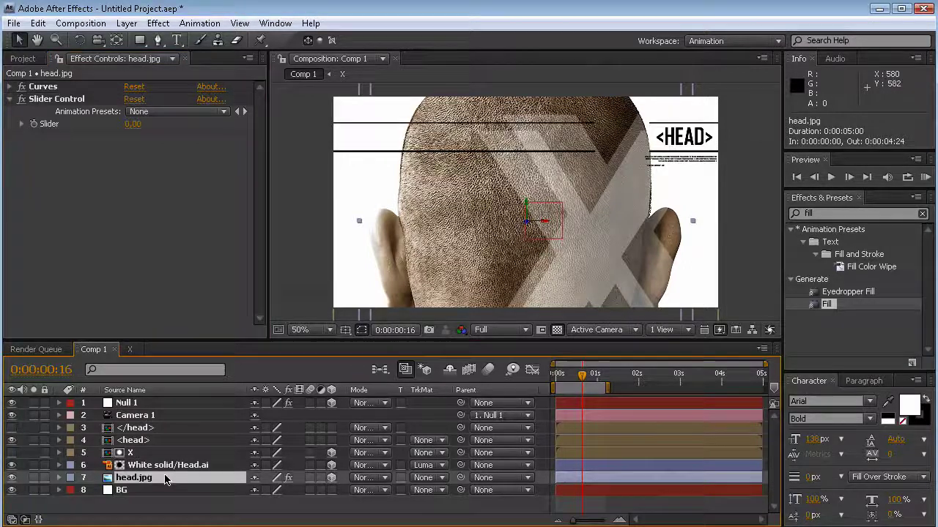
key("p")
left_click(141, 415)
left_click(148, 404)
key("p")
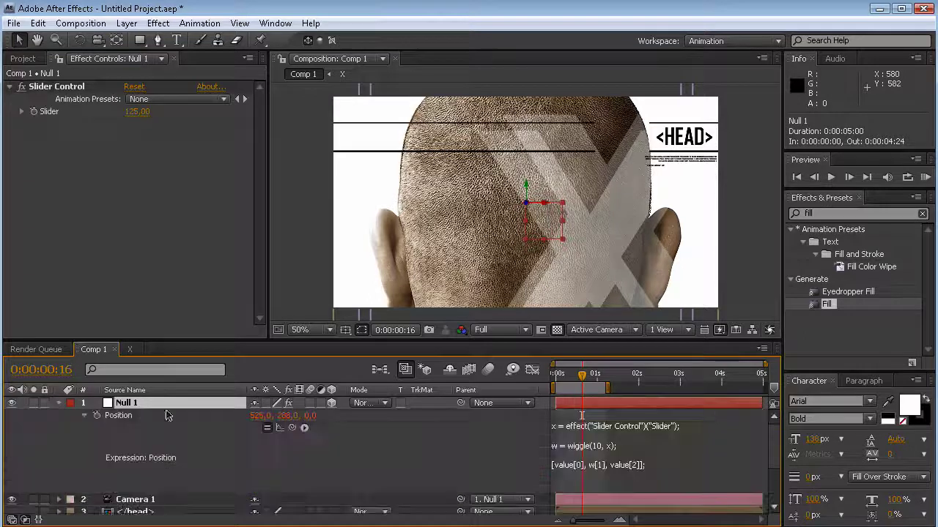
left_click(687, 469)
left_click_drag(674, 466, 522, 431)
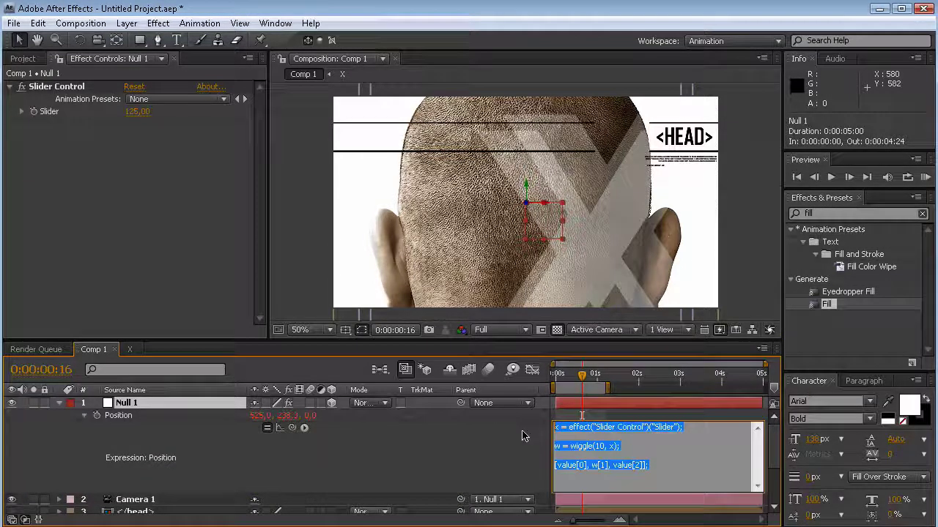
left_click(61, 405)
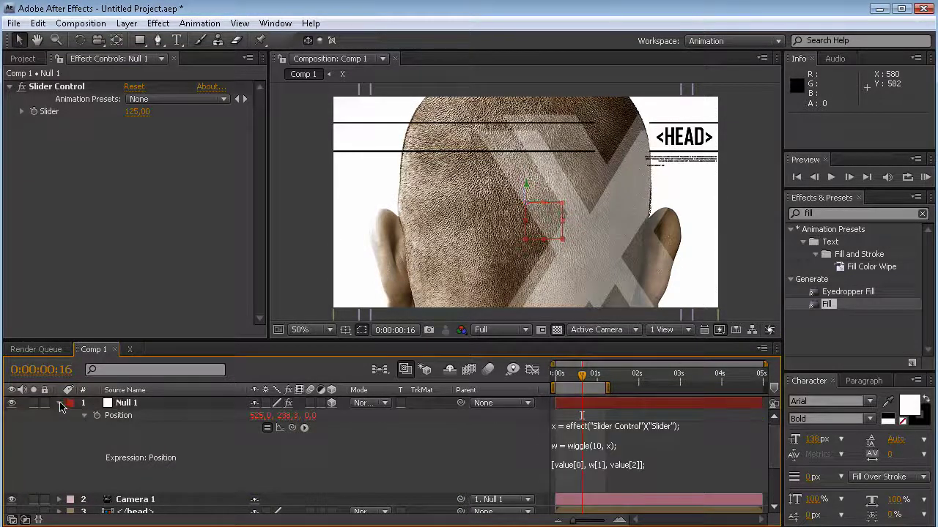
left_click(61, 405)
- Enable an expression on head.jpg's Position and replace its default text with the copied slider-driven wiggle expression
left_click(133, 478)
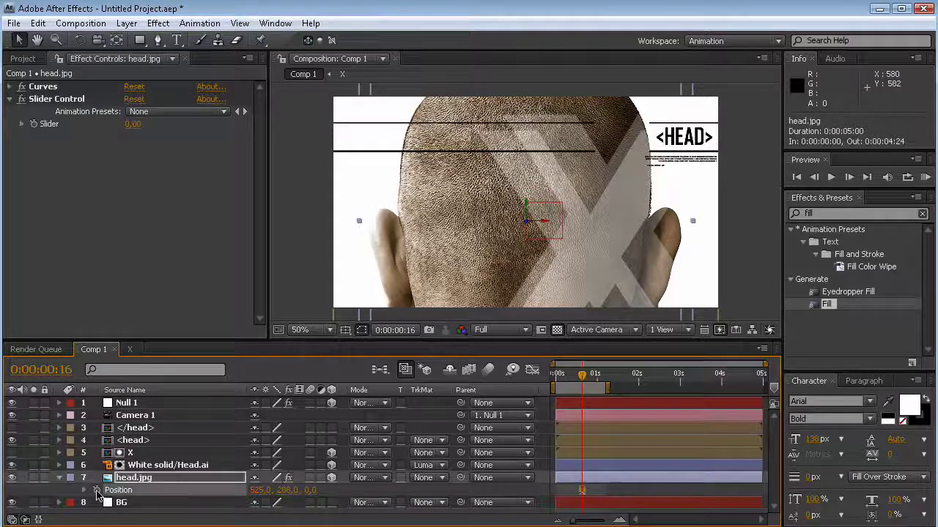
left_click(96, 490, "alt")
left_click(774, 506)
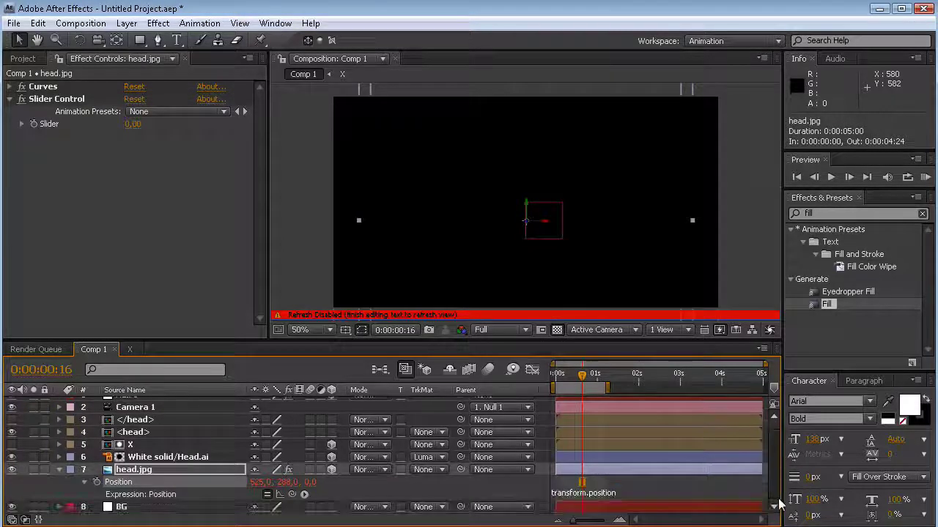
left_click(642, 495)
left_click_drag(641, 501, 642, 512)
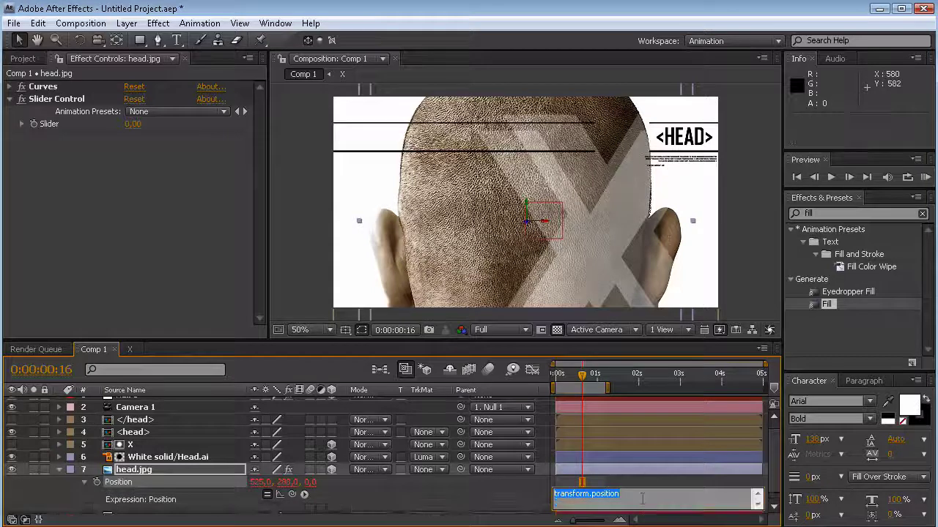
left_click(677, 483)
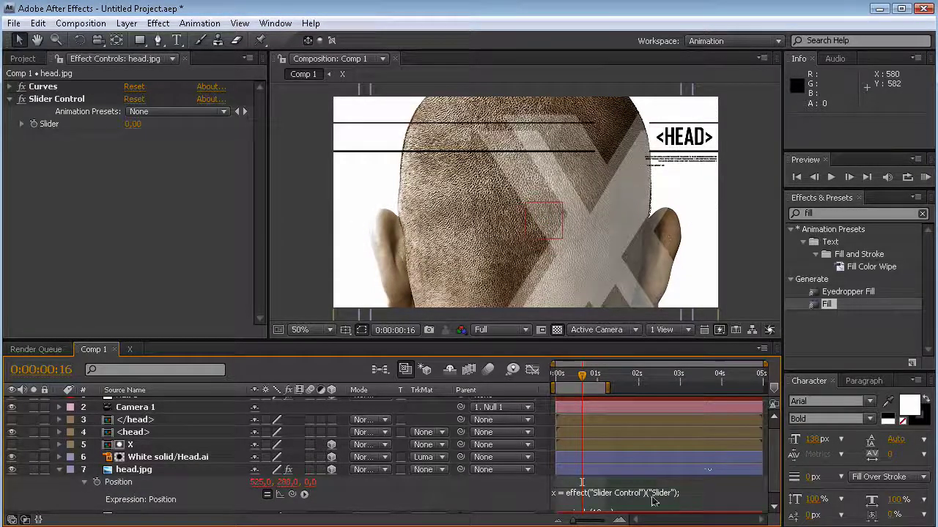
- Edit the last line of head.jpg's Position expression to [w[0], value[1], value[2]]; so only the horizontal axis wiggles
left_click(744, 497)
left_click_drag(715, 341, 715, 253)
left_click_drag(636, 429, 632, 477)
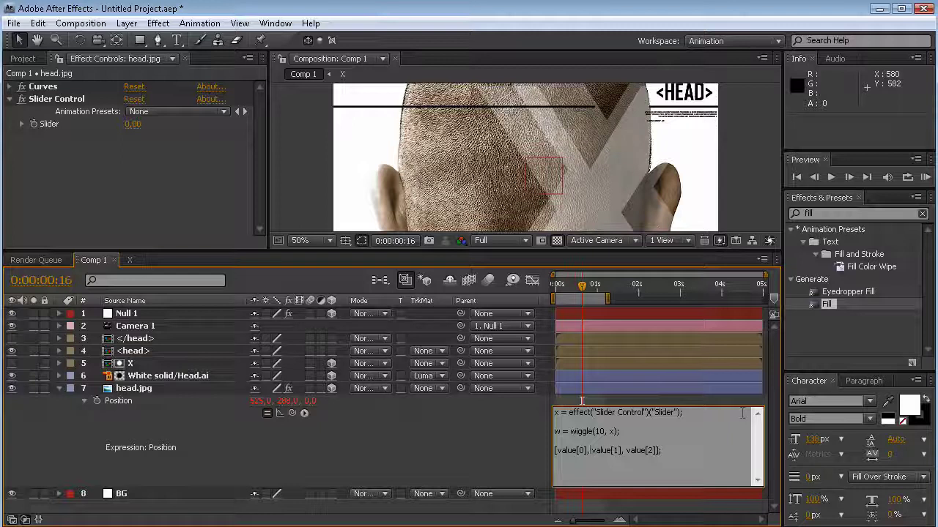
key("BackSpace")
key("BackSpace")
key("BackSpace")
key("BackSpace")
key("BackSpace")
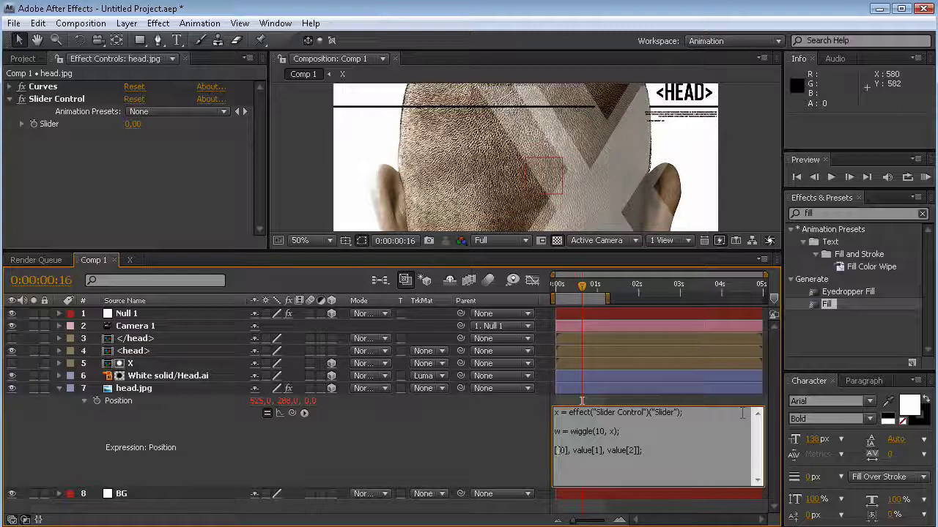
left_click(741, 402)
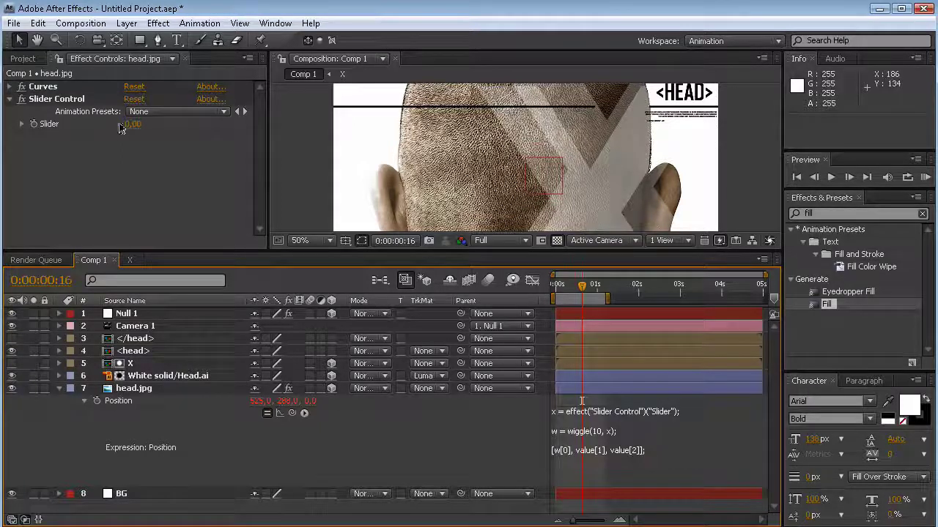
- Set head.jpg's Slider to 293 and Null 1's Slider to 0, and scrub to 0:00:00:22 to check the motion
left_click_drag(136, 126, 328, 126)
left_click_drag(582, 286, 582, 286)
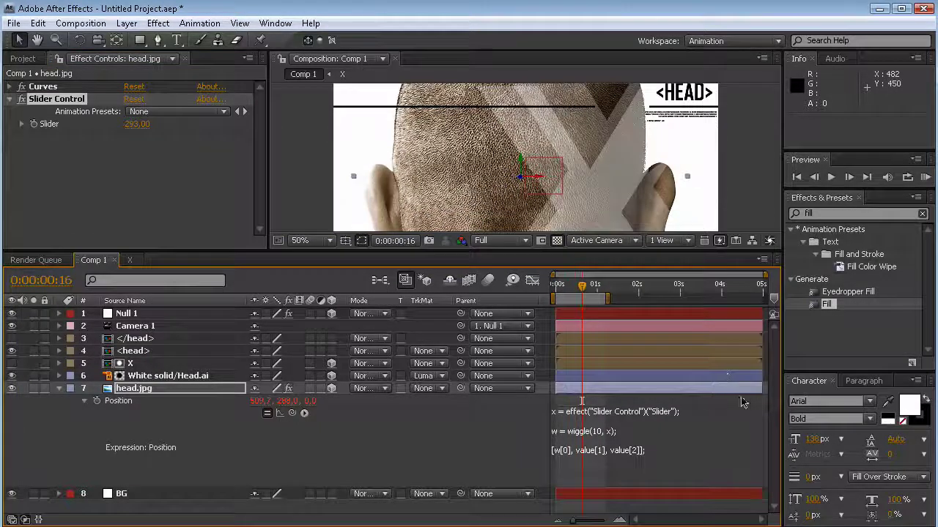
left_click(157, 315)
left_click(136, 111)
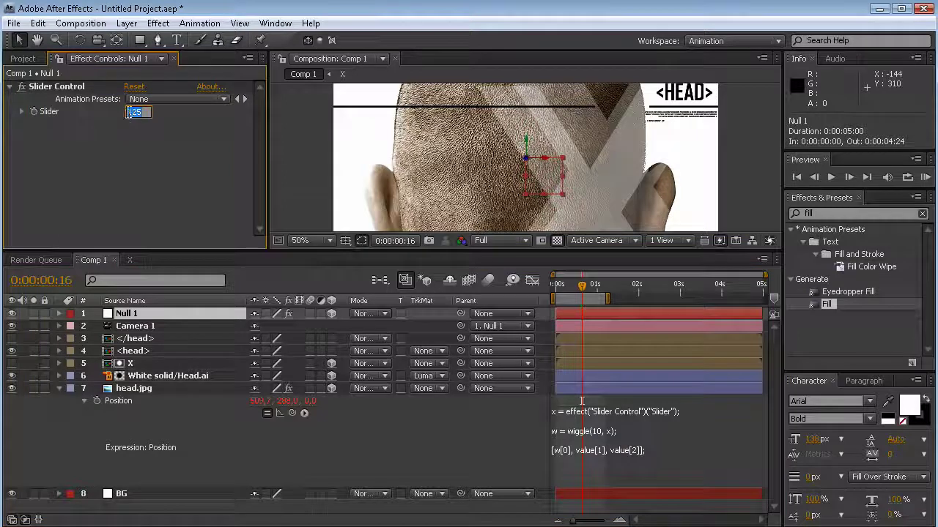
type("0")
key("Return")
mouse_move(575, 290)
left_mouse_down()
mouse_move(563, 288)
mouse_move(593, 288)
left_mouse_up()
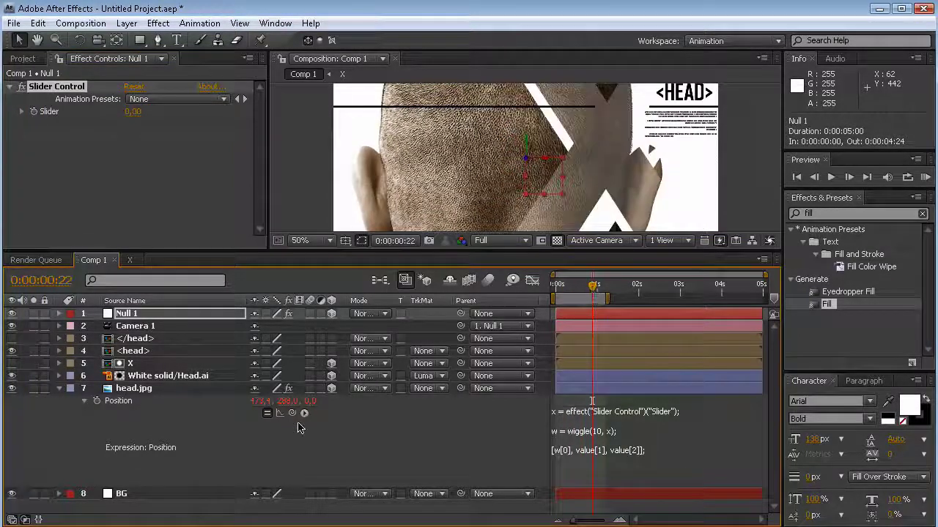
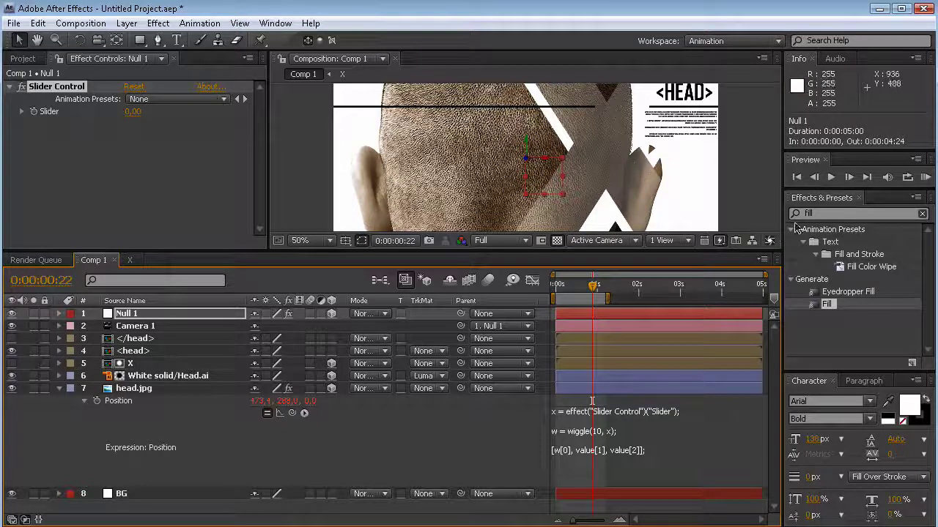
- Search the effects for Fast Blur and apply it to head.jpg below its Slider Control
left_click(830, 214)
type("fa")
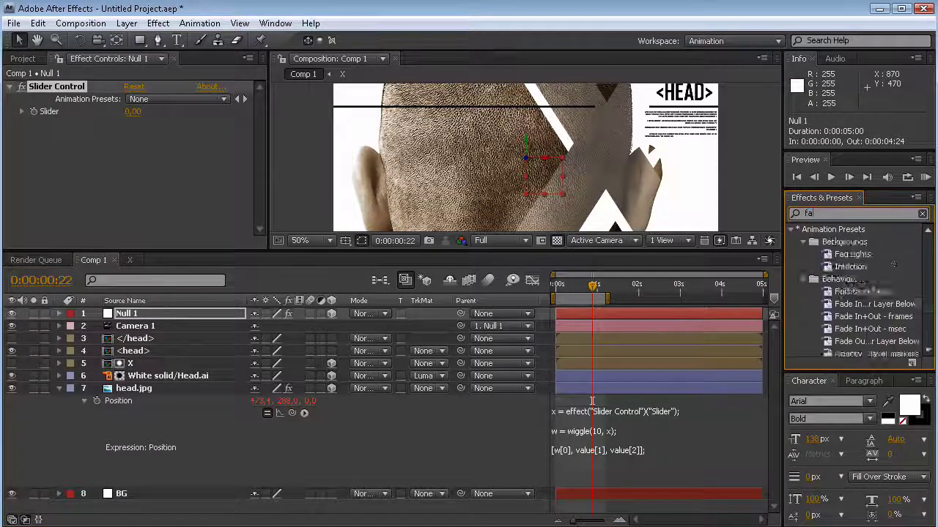
type("st bl")
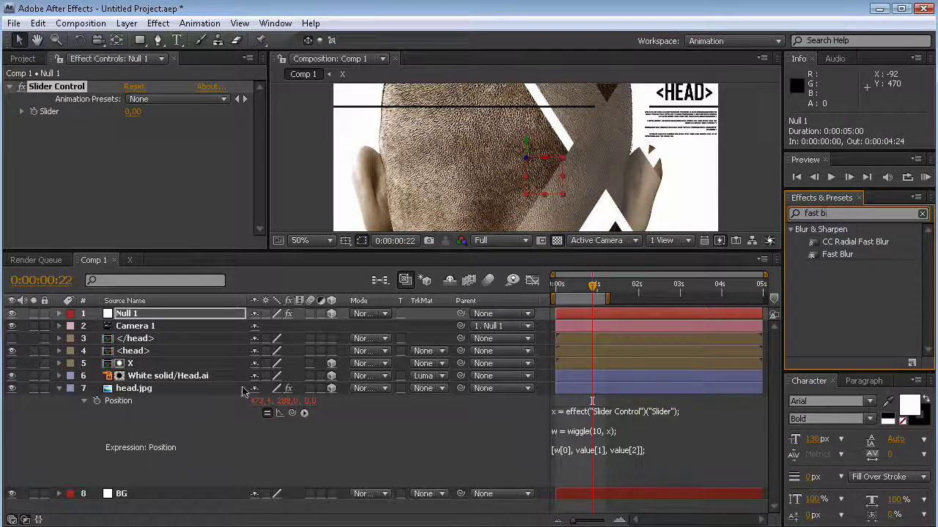
left_click(144, 390)
left_click_drag(837, 254, 87, 159)
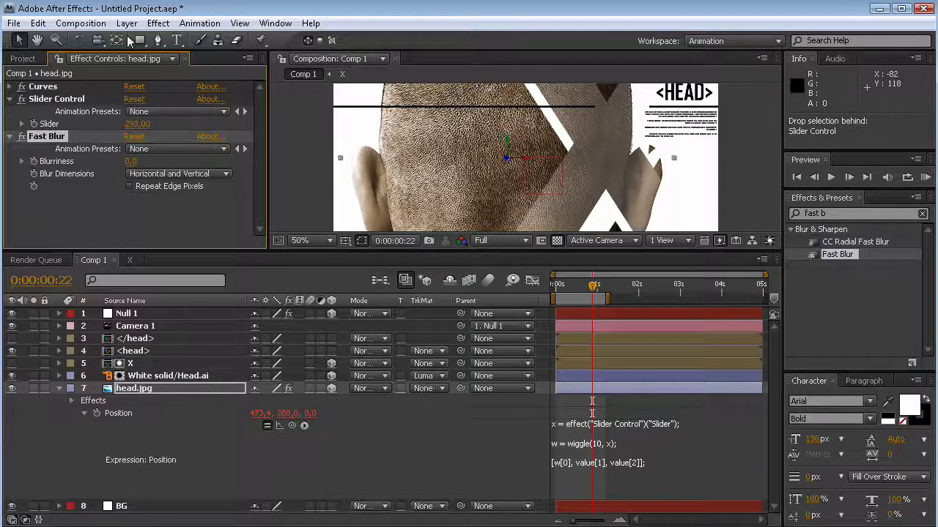
- Link head.jpg's Fast Blur Blurriness to its slider with the expression effect("Slider Control")("Slider")
left_click(81, 101)
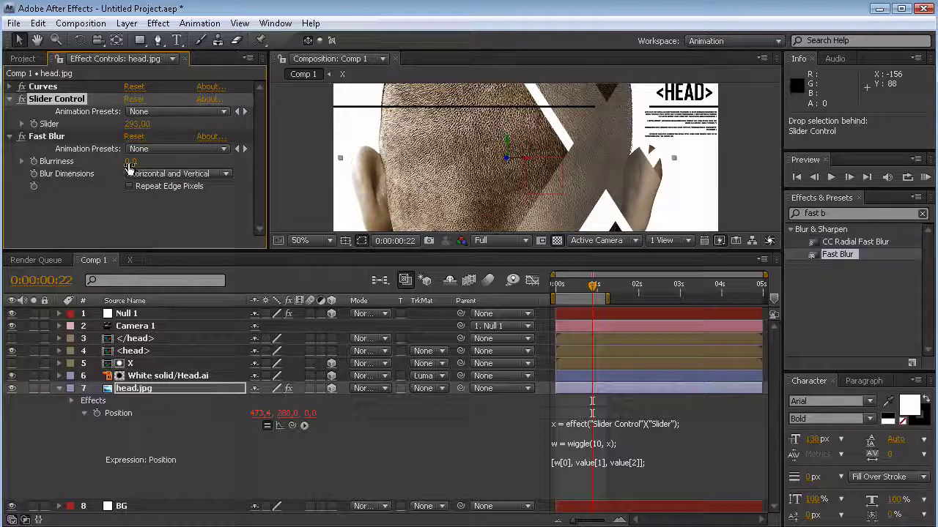
left_click(158, 390)
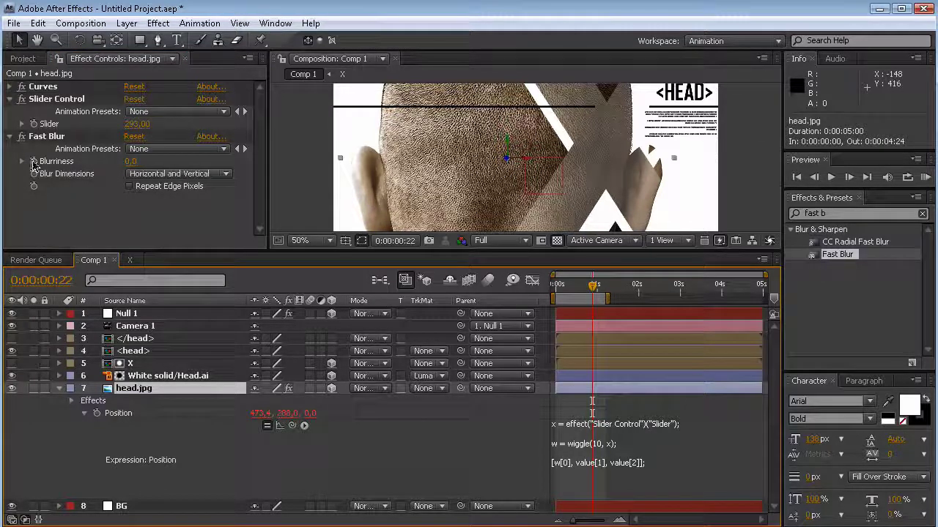
left_click(33, 162, "alt")
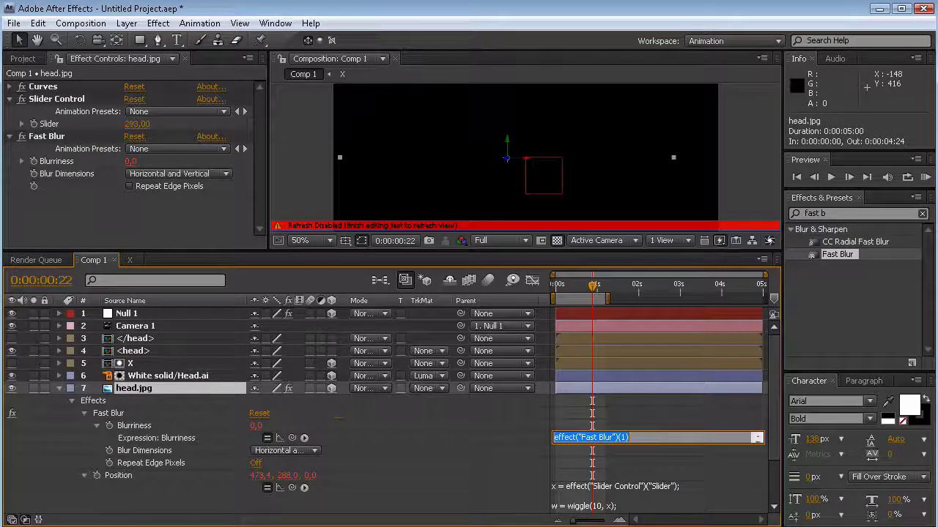
left_click_drag(640, 443, 638, 466)
left_click_drag(388, 460, 59, 129)
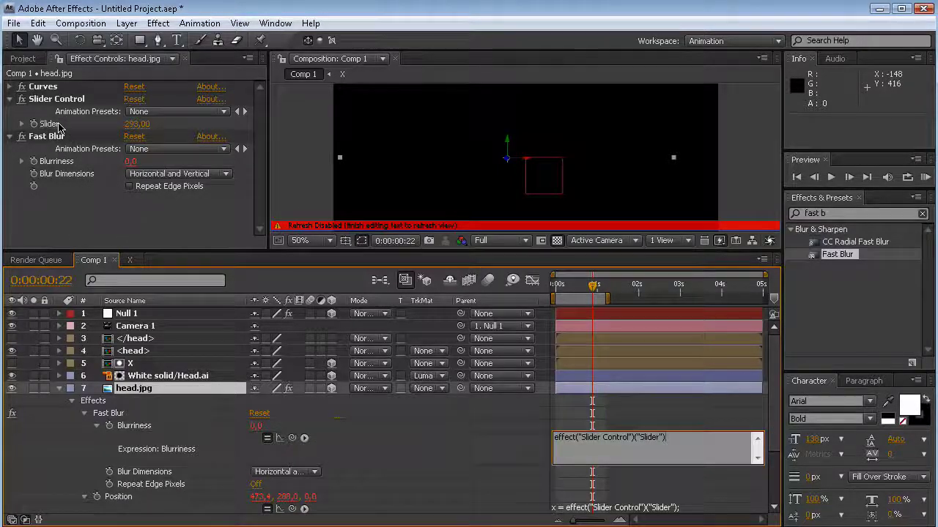
left_click(259, 127)
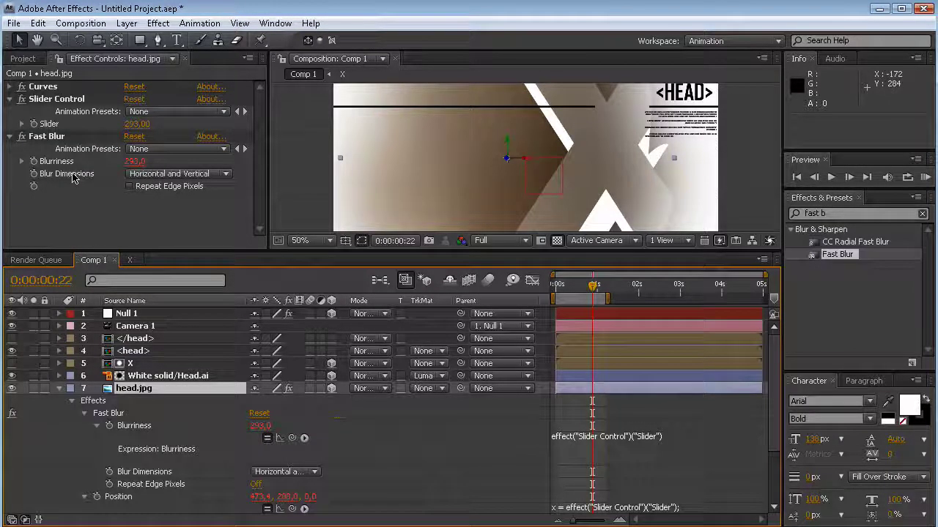
- Set Fast Blur's Blur Dimensions to Horizontal and head.jpg's Slider to 100
left_click(142, 175)
left_click(165, 194)
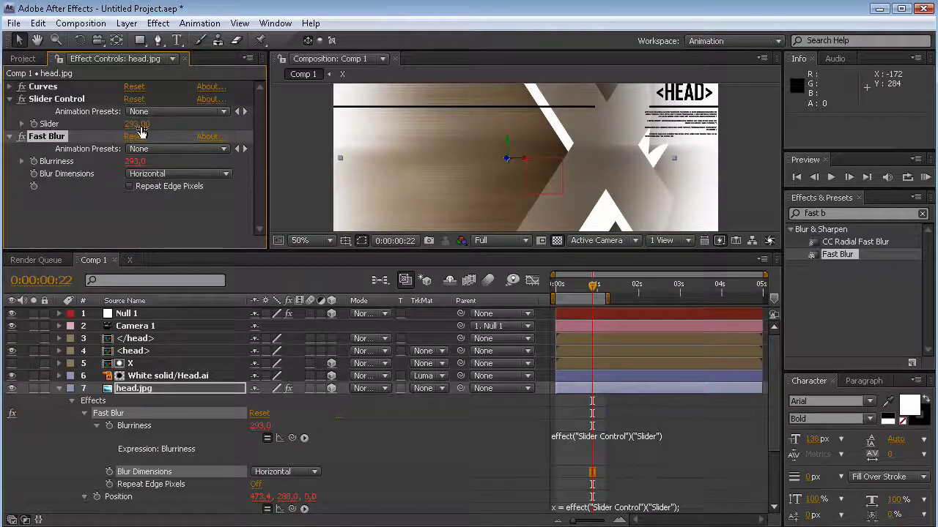
key("Return")
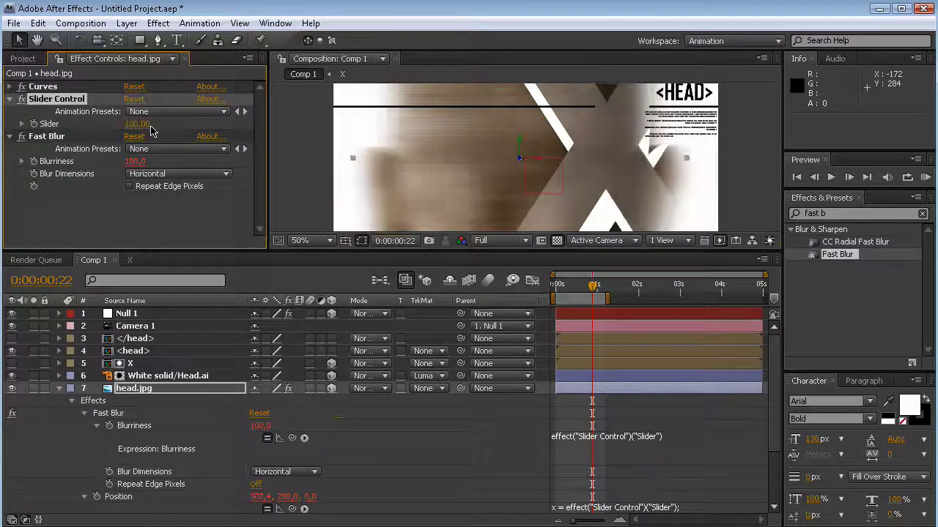
- Preview the blurred horizontal shake, and set head.jpg's Slider to 0
left_click(923, 178)
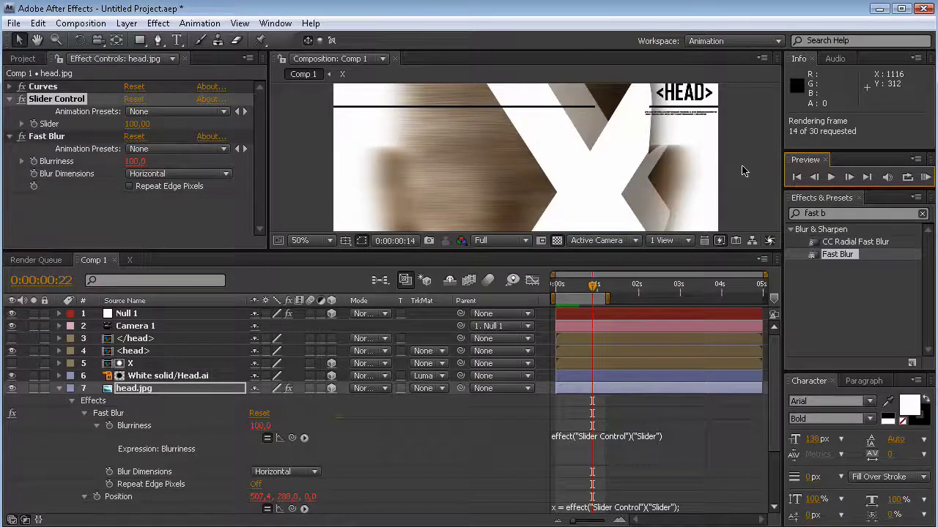
key("space")
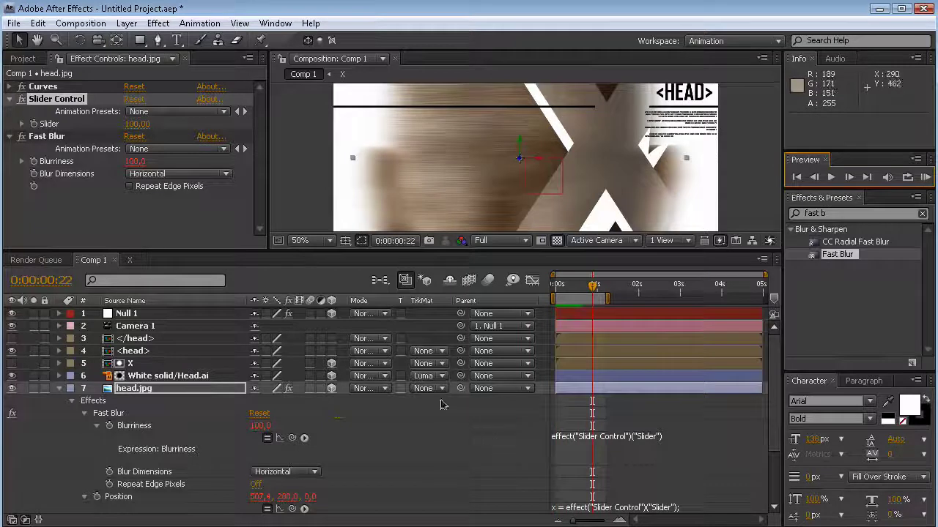
left_click_drag(683, 250, 683, 222)
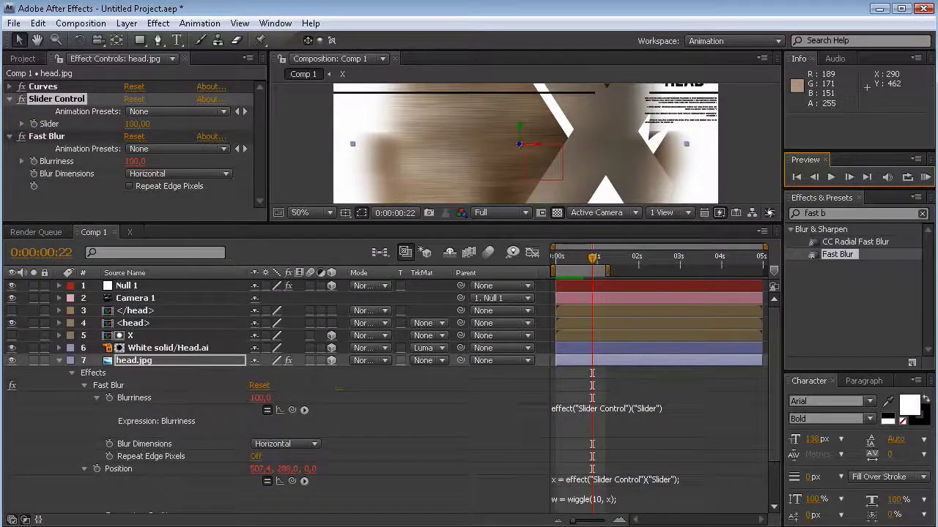
left_click(137, 123)
type("0")
key("Return")
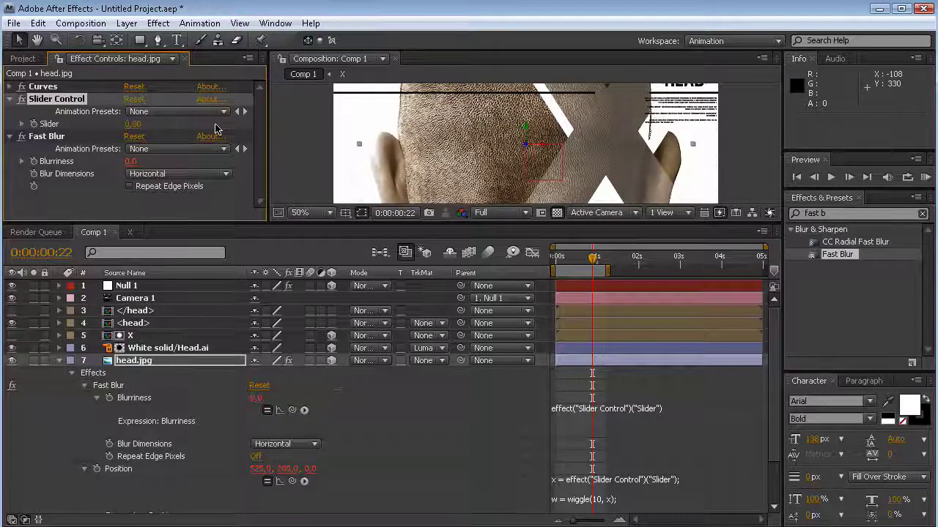
left_click_drag(560, 224, 560, 312)
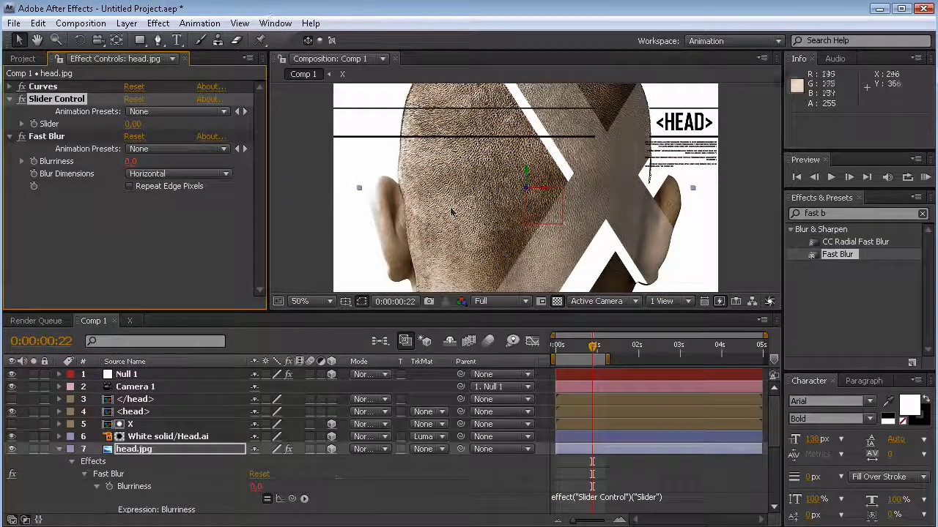
- Create an adjustment layer at the top of Comp 1 and apply Fast Blur to it
left_click(126, 23)
mouse_move(143, 40)
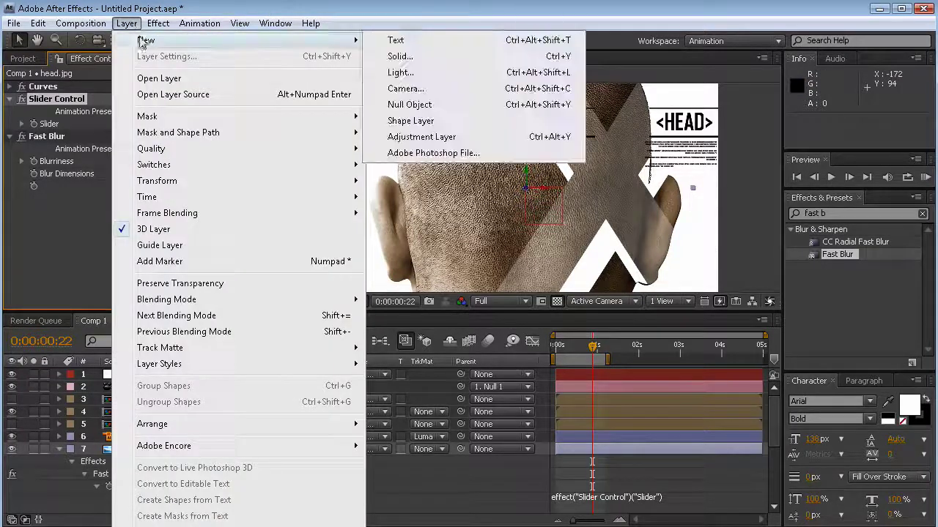
left_click(420, 137)
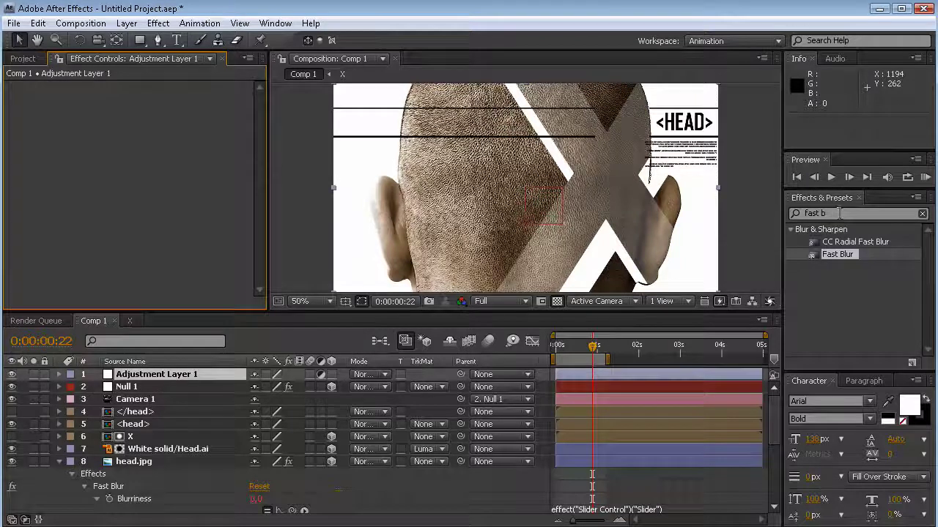
left_click_drag(835, 254, 4, 229)
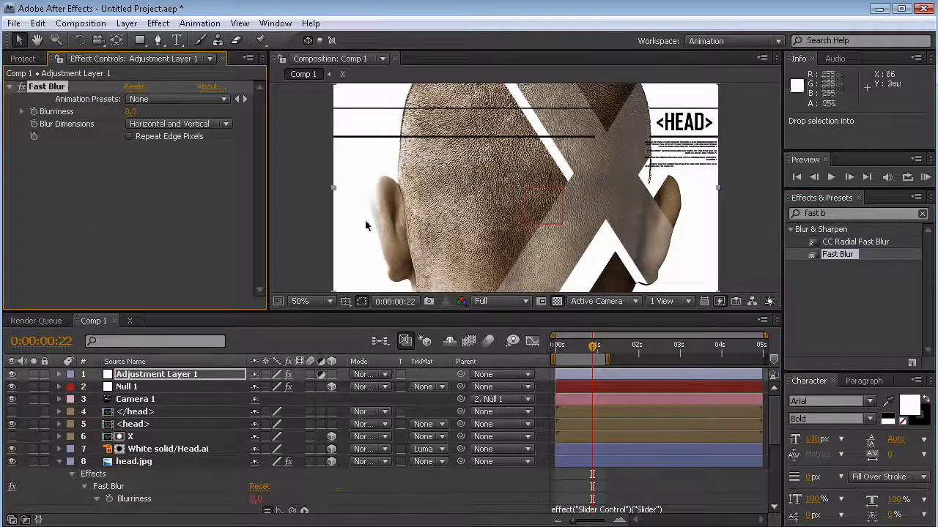
- Search the effects for Levels and apply it to the adjustment layer above Fast Blur
left_click_drag(839, 214, 666, 205)
type("lavel")
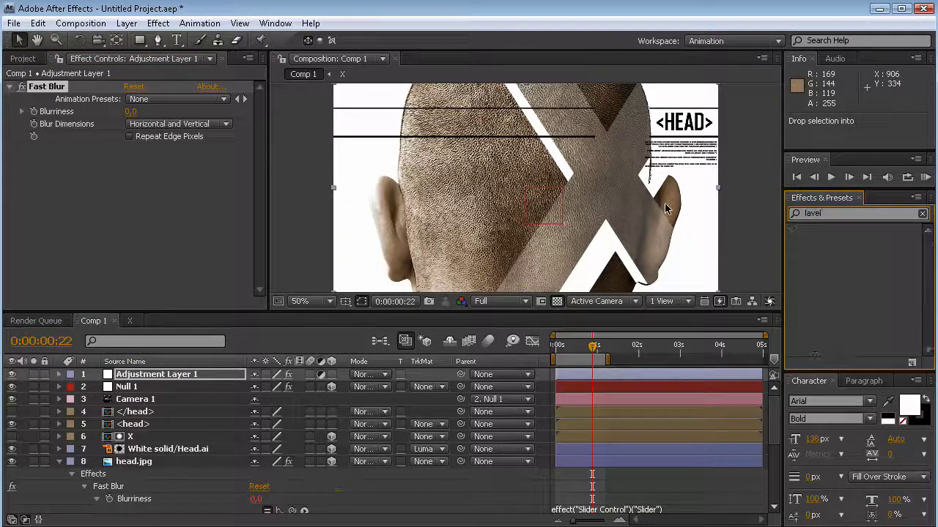
key("BackSpace")
key("BackSpace")
key("BackSpace")
key("BackSpace")
type("evel")
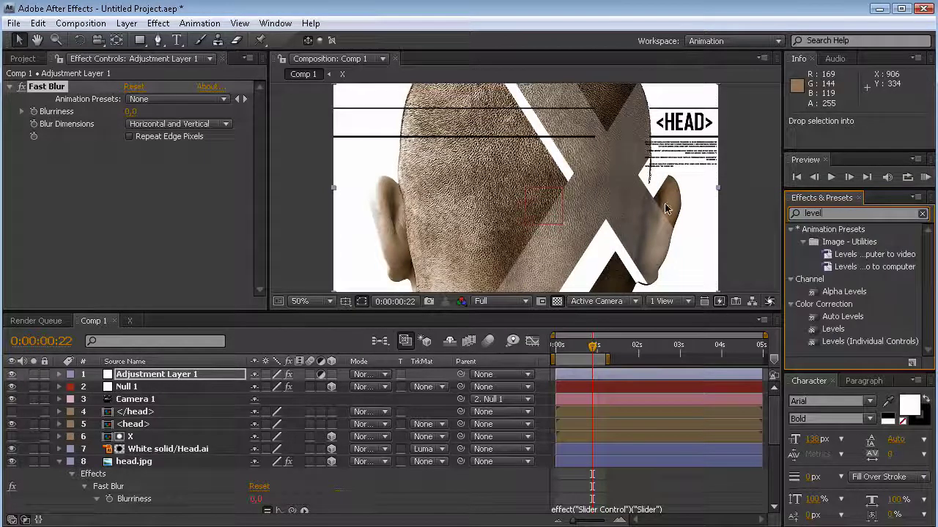
left_click_drag(833, 329, 64, 82)
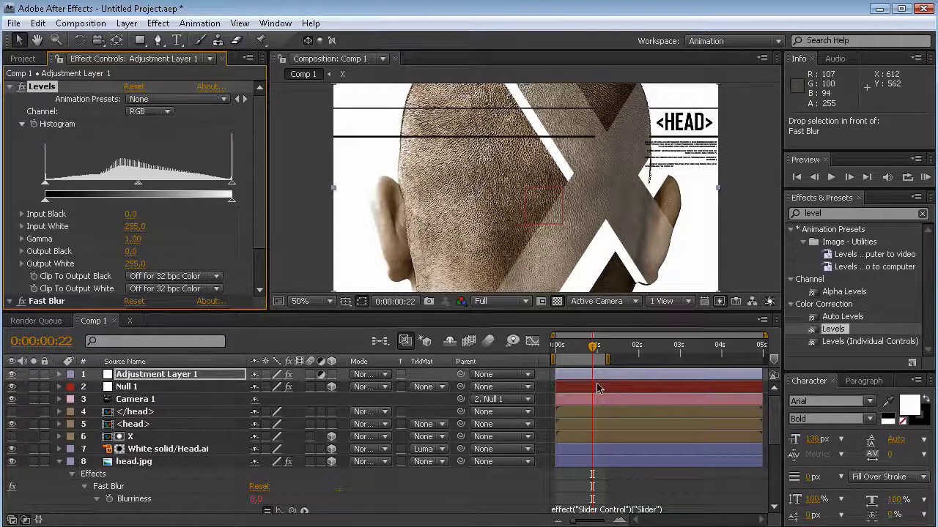
- At 0:00:00:00, set the adjustment layer's Levels Input White to 90
left_click_drag(592, 352, 538, 352)
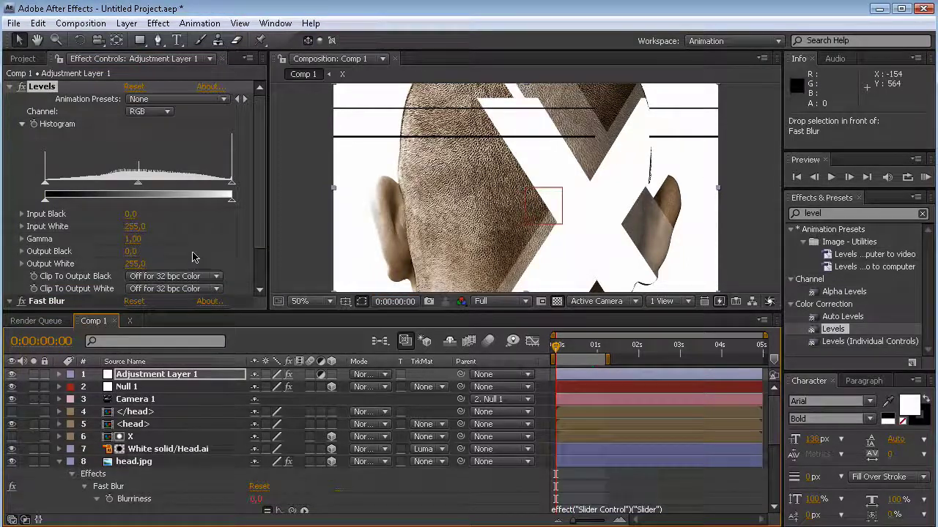
left_click(262, 209)
scroll(261, 209, "down", 1)
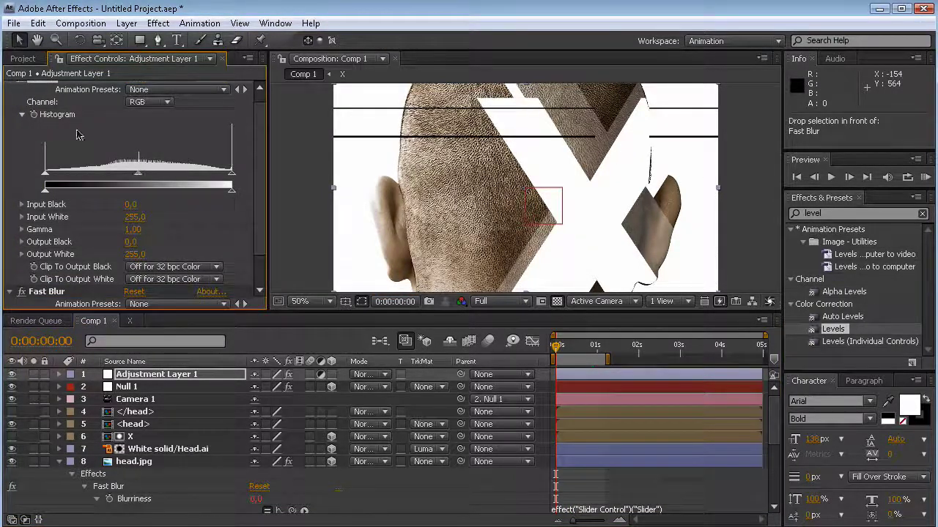
left_click_drag(232, 179, 110, 179)
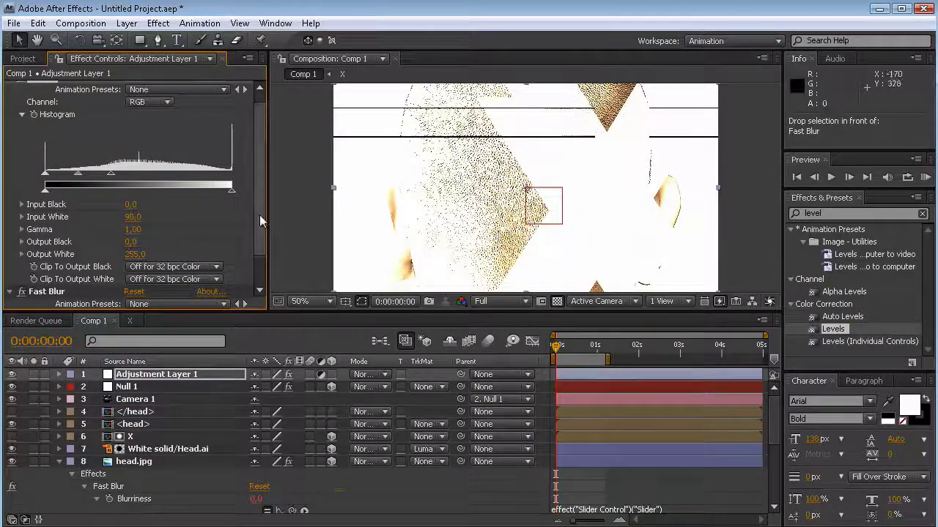
- Set the adjustment layer's Fast Blur Blurriness to 53 and enable Repeat Edge Pixels
left_click_drag(259, 215, 260, 240)
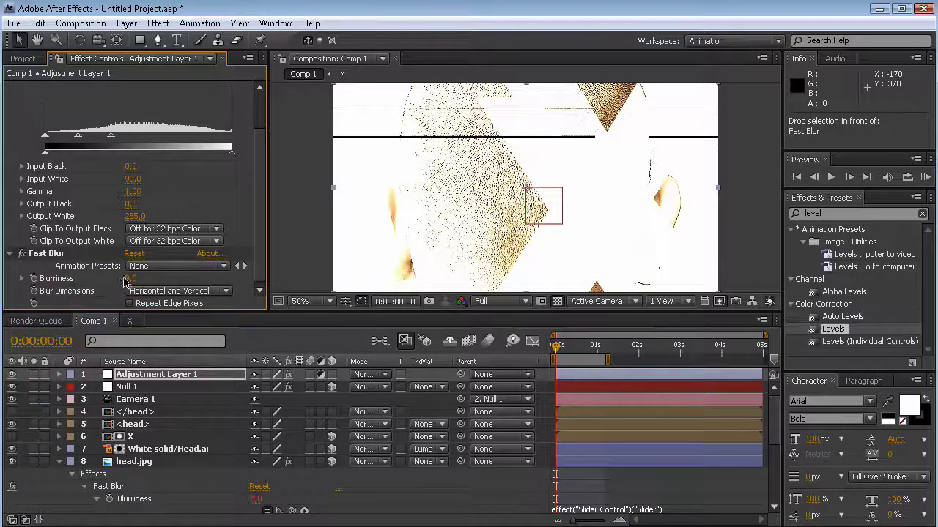
left_click_drag(132, 279, 163, 278)
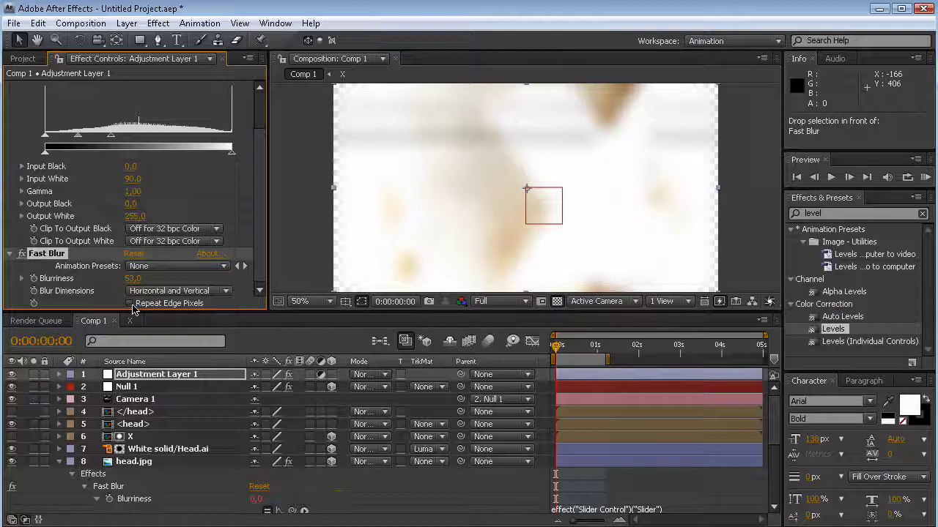
left_click(129, 304)
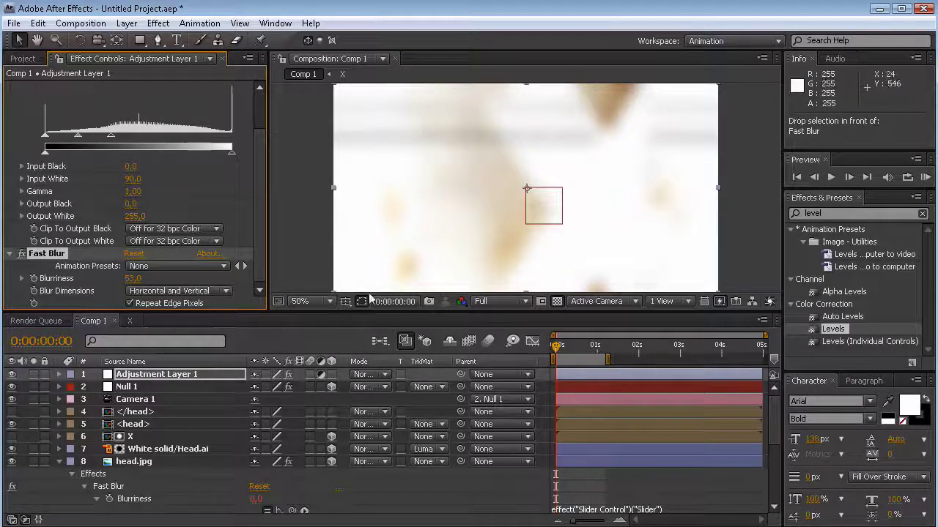
- Start keyframing the Levels Histogram and Fast Blur Blurriness at 0:00:00:00, and reveal the adjustment layer's keyframes in the timeline
scroll(253, 227, "up", 3)
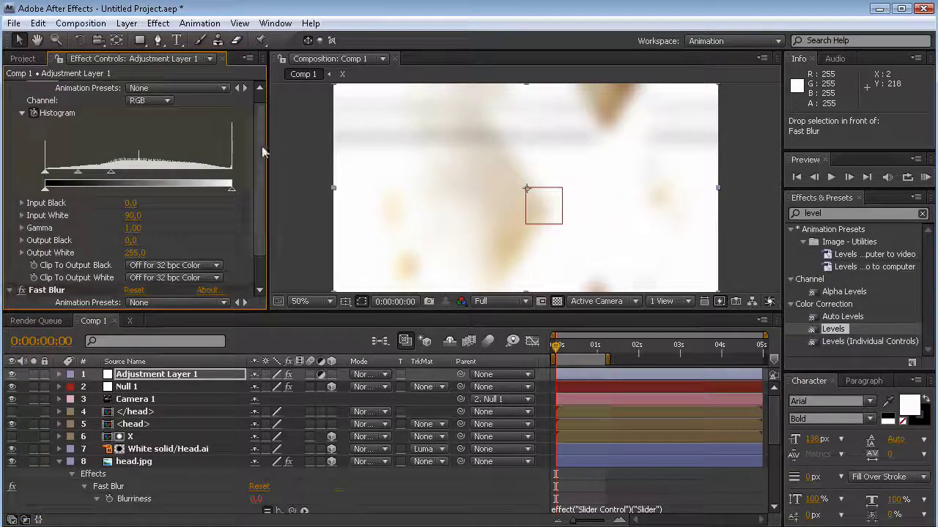
scroll(262, 209, "down", 3)
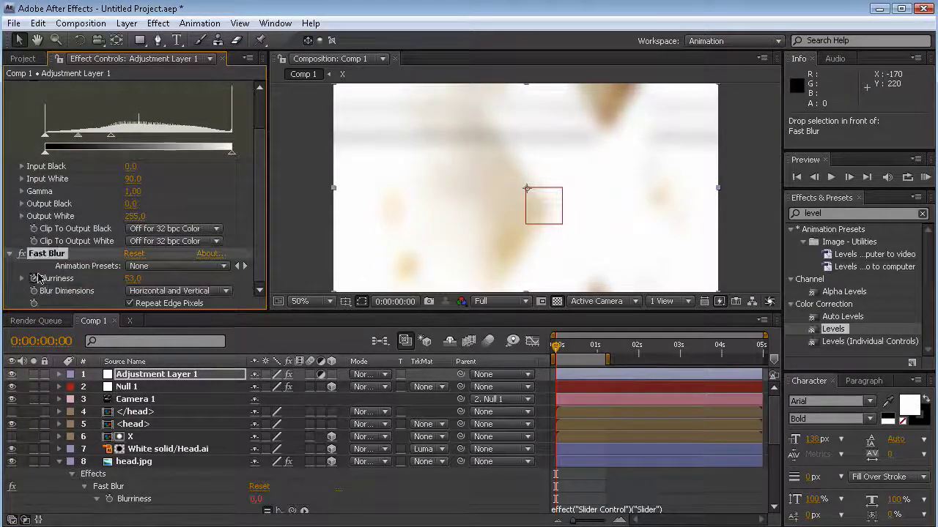
left_click(145, 389)
left_click(159, 377)
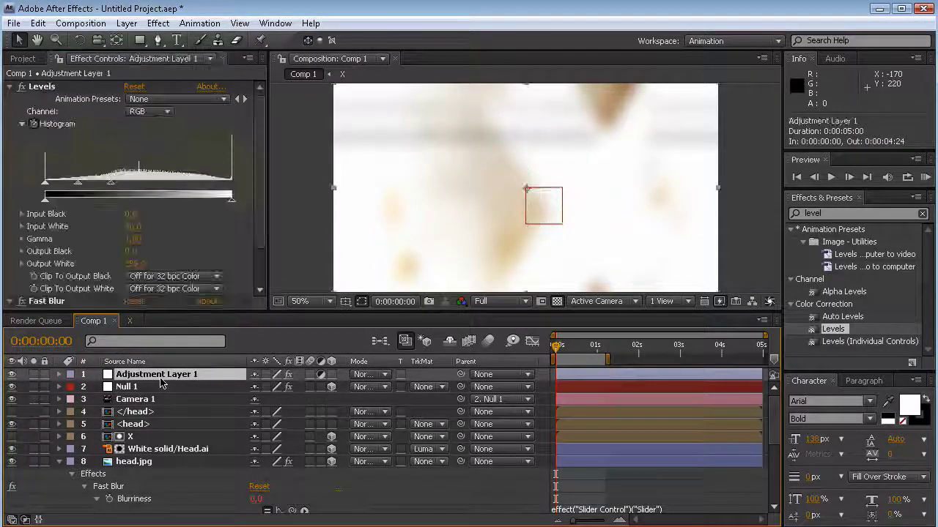
key("u")
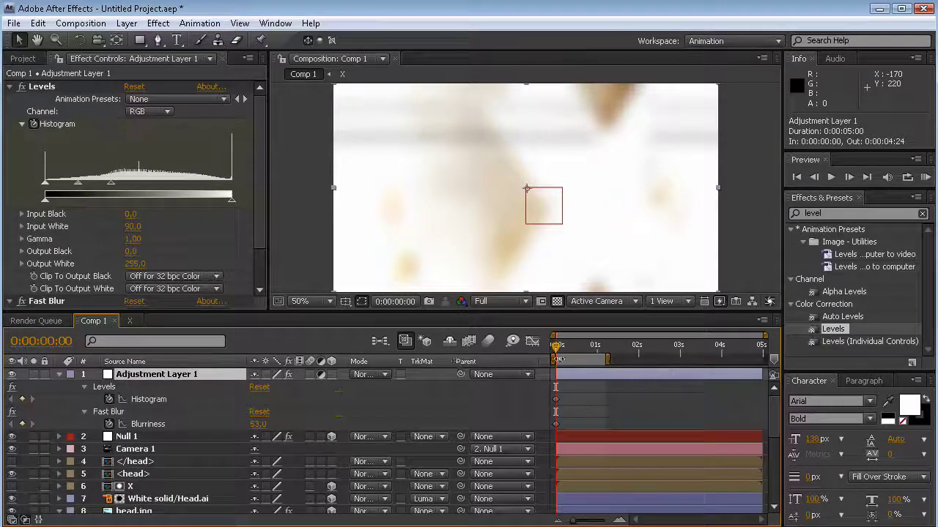
- At 0:00:00:06, reset the adjustment layer's Levels and Fast Blur, and scrub to 0:00:00:12 to check the flash
left_click_drag(558, 347, 567, 348)
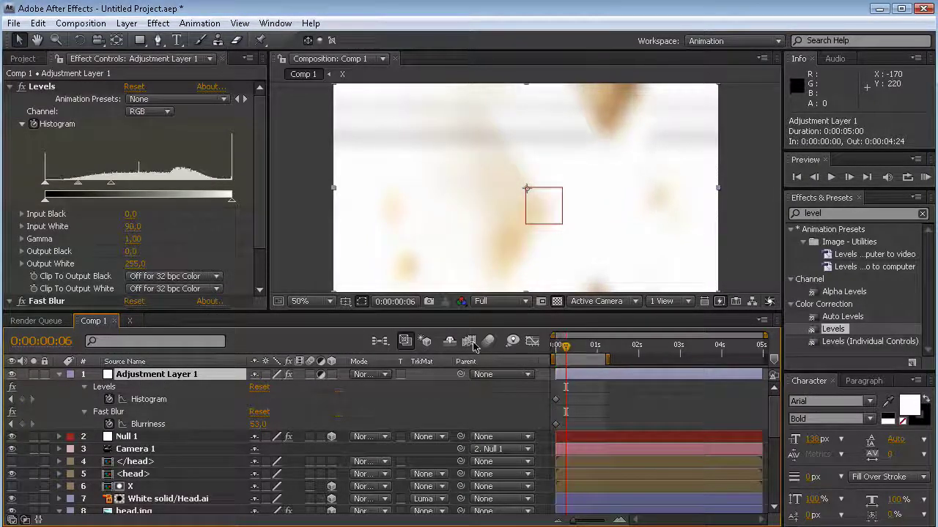
left_click(259, 388)
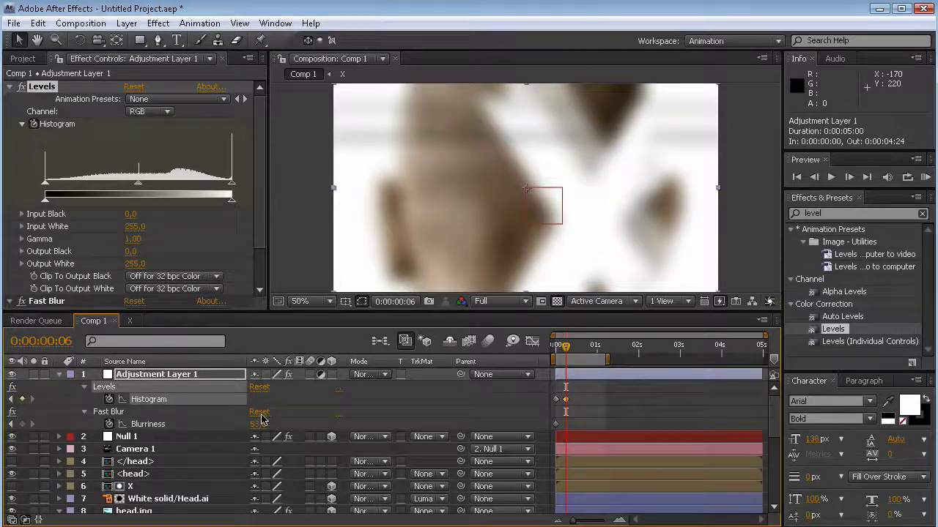
left_click(260, 413)
mouse_move(567, 348)
left_mouse_down()
mouse_move(544, 351)
mouse_move(576, 353)
left_mouse_up()
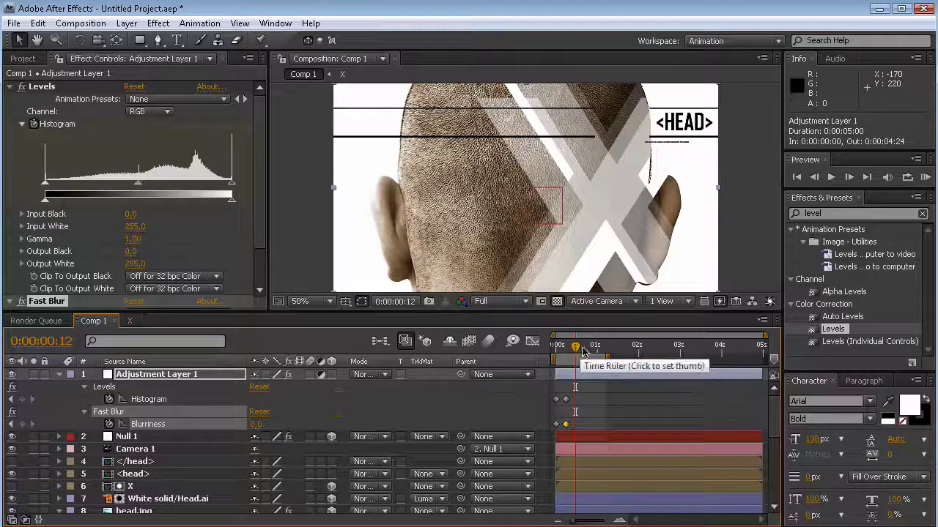
- Open the X precomposition and reveal the Opacity keyframes of its three X layers
left_click_drag(777, 414, 778, 438)
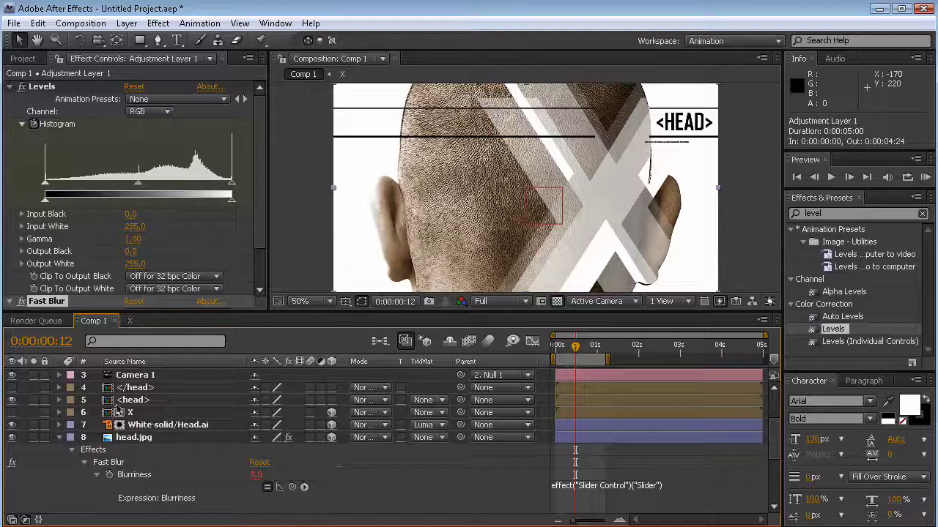
double_click(140, 412)
left_click_drag(223, 449, 144, 376)
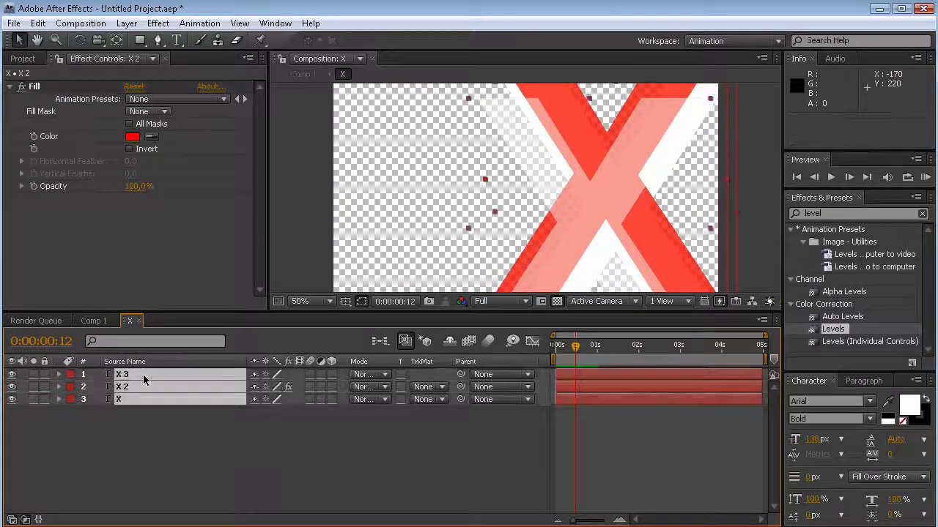
key("u")
left_click_drag(631, 484, 664, 390)
left_click(635, 472)
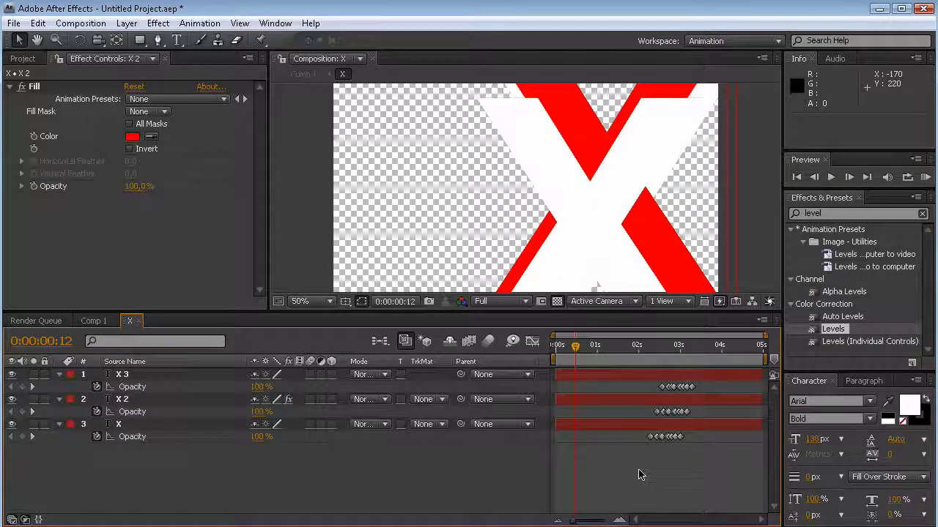
- Copy the first four Opacity keyframes of layer X to 0:00:00:00
left_click_drag(655, 449, 667, 434)
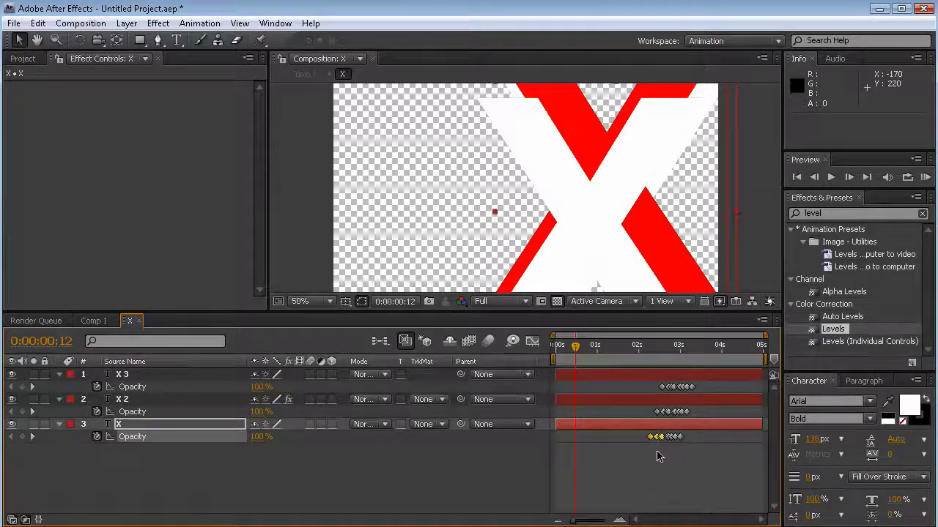
key("ctrl+c")
left_click_drag(568, 350, 546, 354)
key("ctrl+v")
- Copy the first four Opacity keyframes of X 2 and X 3 near the start, each offset one frame from the layer below
left_click_drag(642, 416, 670, 416)
key("ctrl+c")
left_click_drag(558, 350, 560, 351)
key("ctrl+v")
left_click_drag(650, 385, 676, 390)
key("ctrl+c")
key("ctrl+v")
- Set Opacity to 0% for X 3 at 0:00:00:10, X 2 at 0:00:00:09 and X at 0:00:00:07
mouse_move(559, 350)
left_mouse_down()
mouse_move(582, 349)
mouse_move(570, 351)
left_mouse_up()
left_click_drag(575, 521, 599, 523)
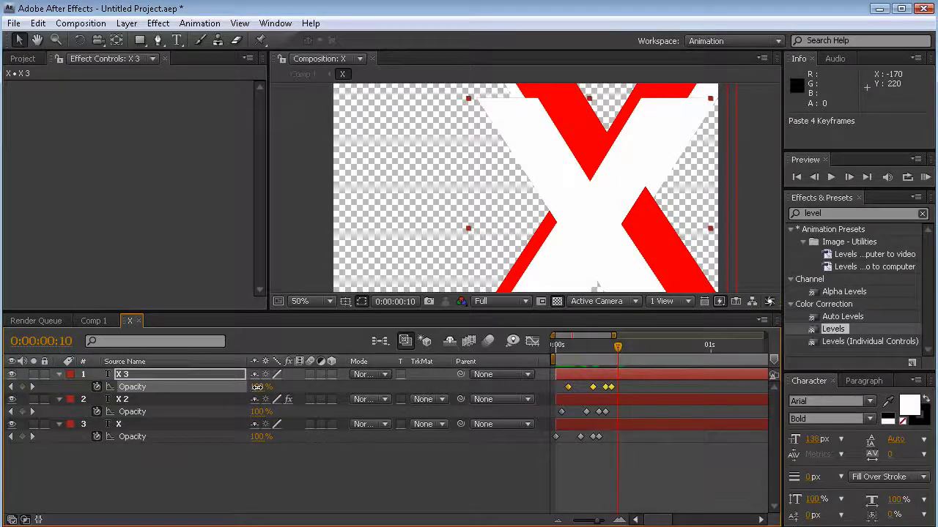
left_click_drag(258, 387, 90, 390)
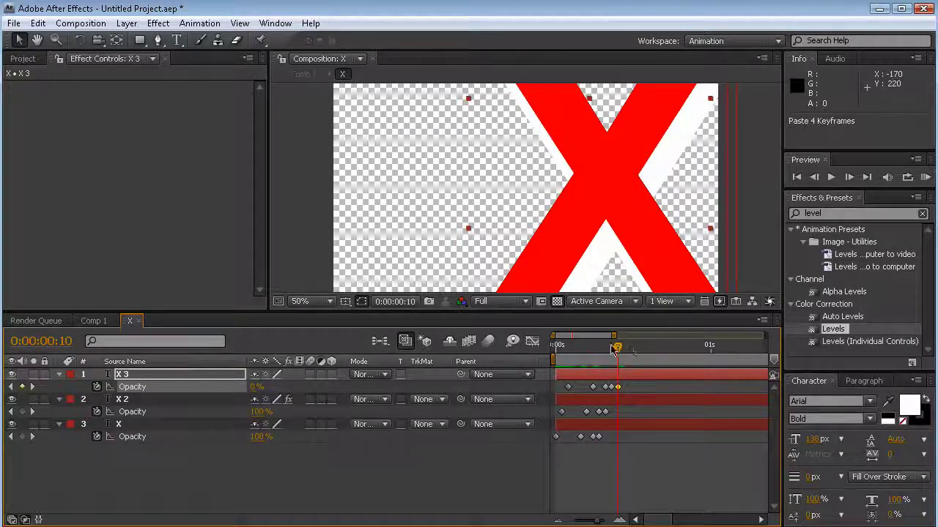
left_click_drag(618, 348, 612, 348)
left_click_drag(260, 413, 241, 413)
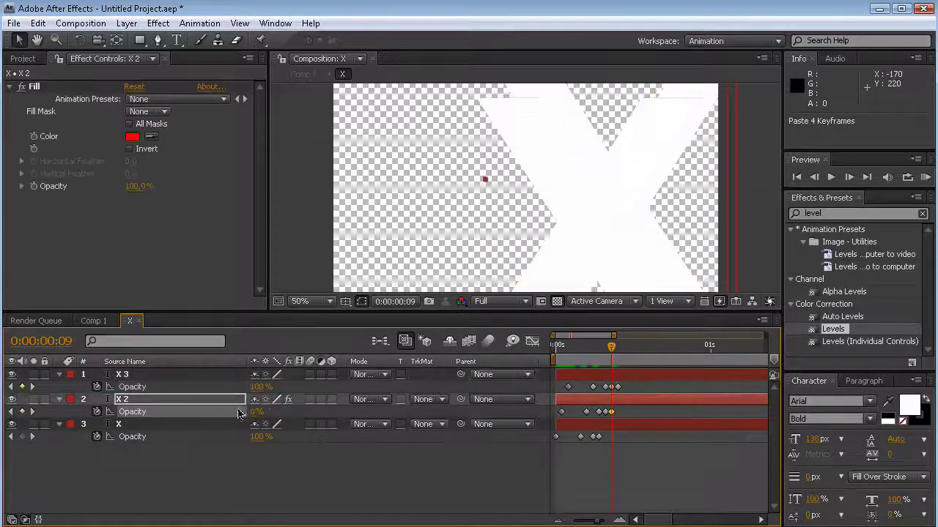
left_click_drag(612, 353, 598, 349)
left_click_drag(257, 437, 241, 436)
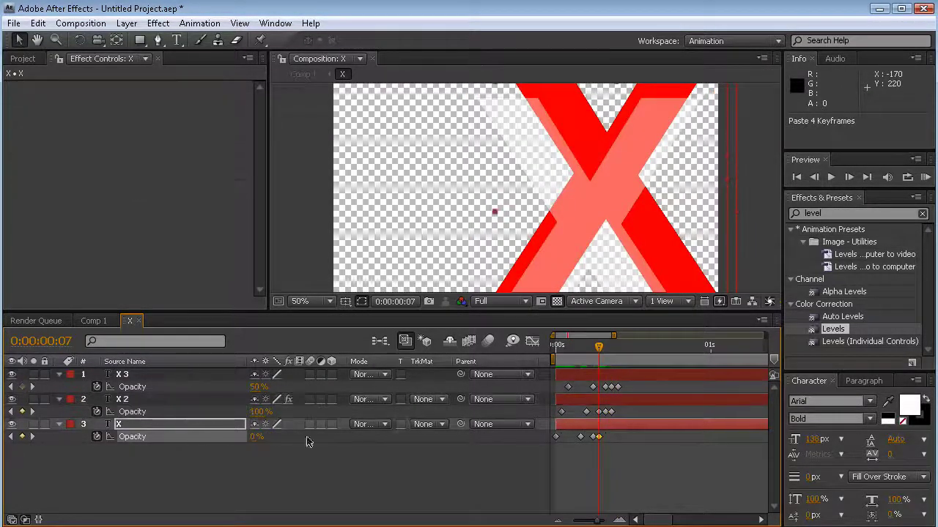
- Scrub through the X precomposition's flicker, return to Comp 1 and scrub to 0:00:01:17 to check the result
left_click_drag(599, 347, 642, 350)
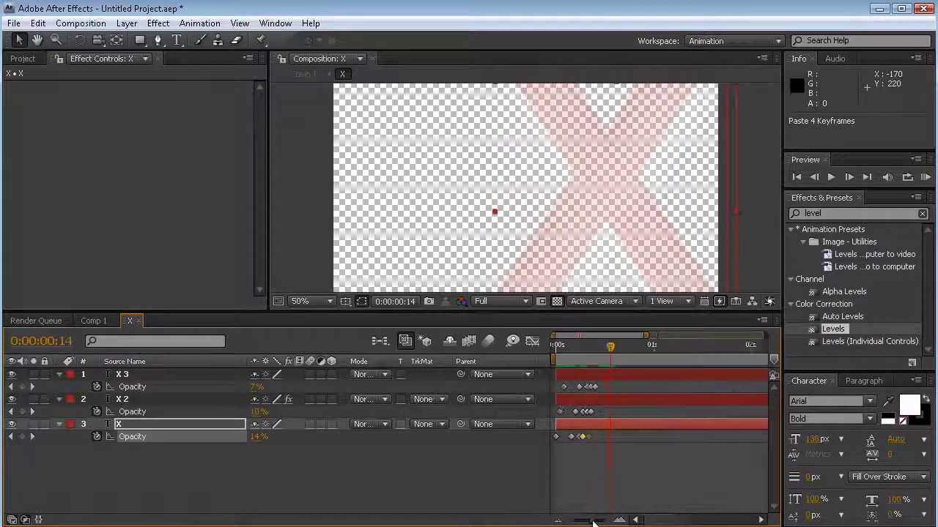
left_click(90, 321)
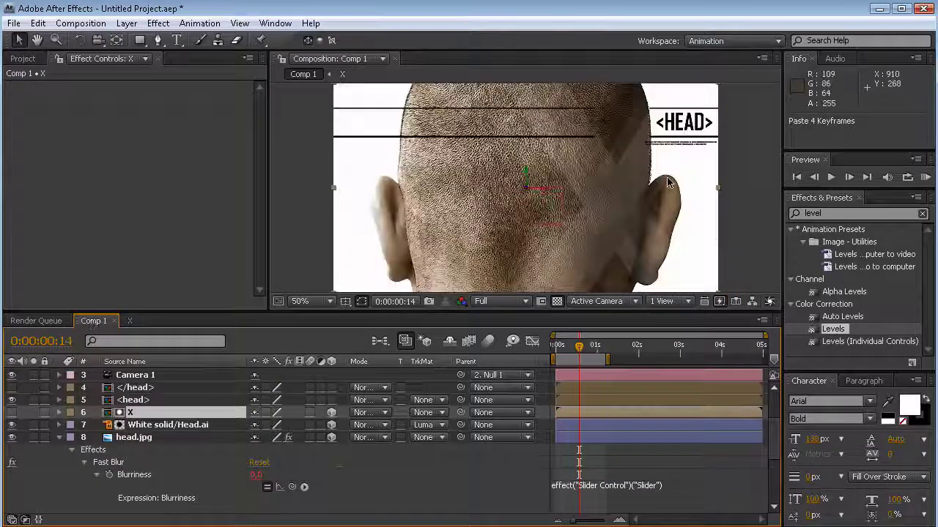
left_click_drag(572, 352, 625, 354)
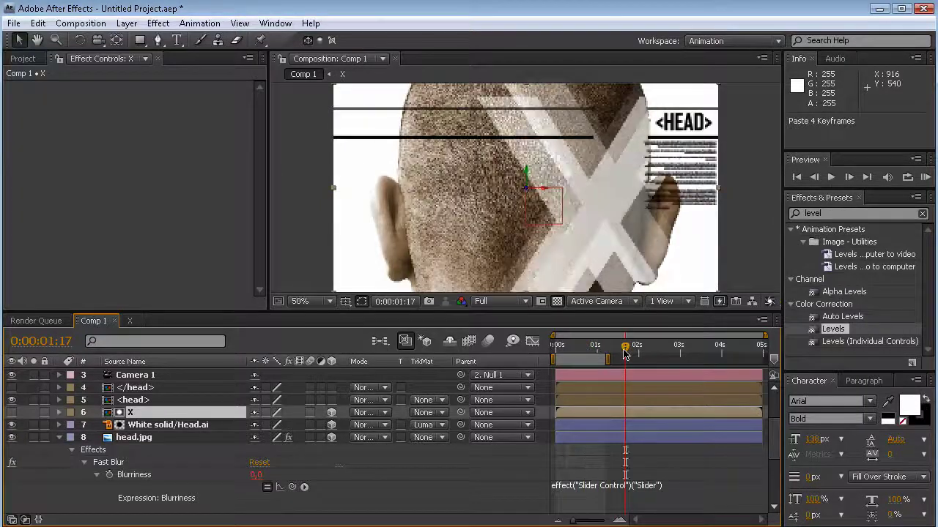
- In the X precomposition, set Opacity to 0% for X at 0:00:02:07, X 2 at 0:00:02:11 and X 3 at 0:00:02:14
left_click(129, 320)
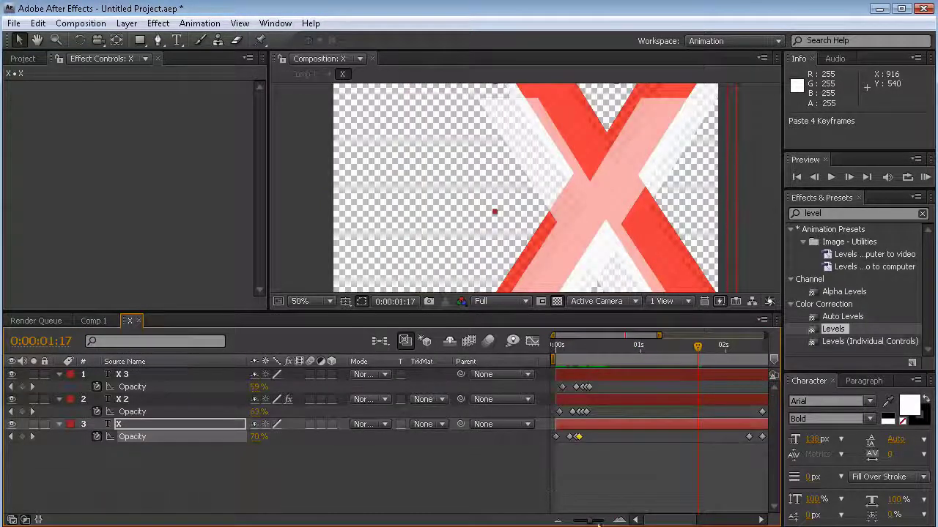
left_click_drag(658, 521, 675, 521)
left_click_drag(640, 349, 692, 356)
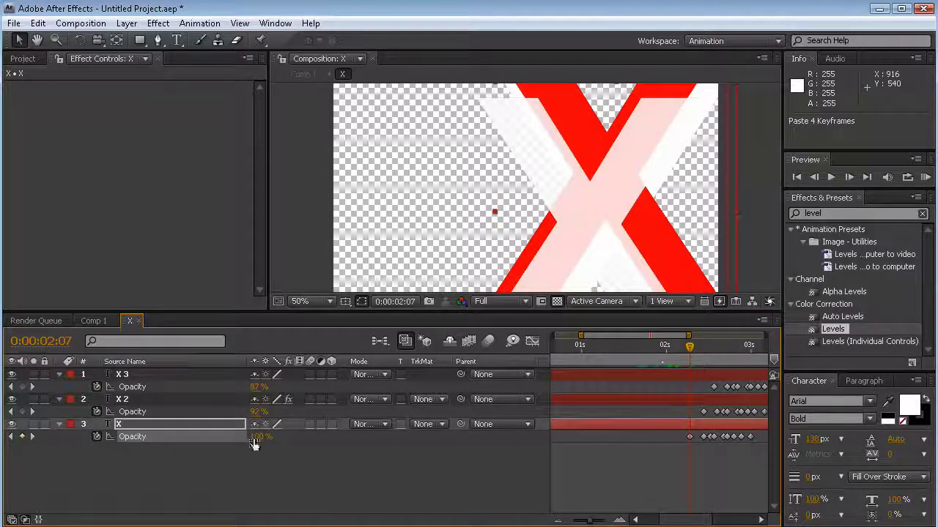
left_click_drag(688, 349, 701, 352)
left_click_drag(262, 412, 212, 394)
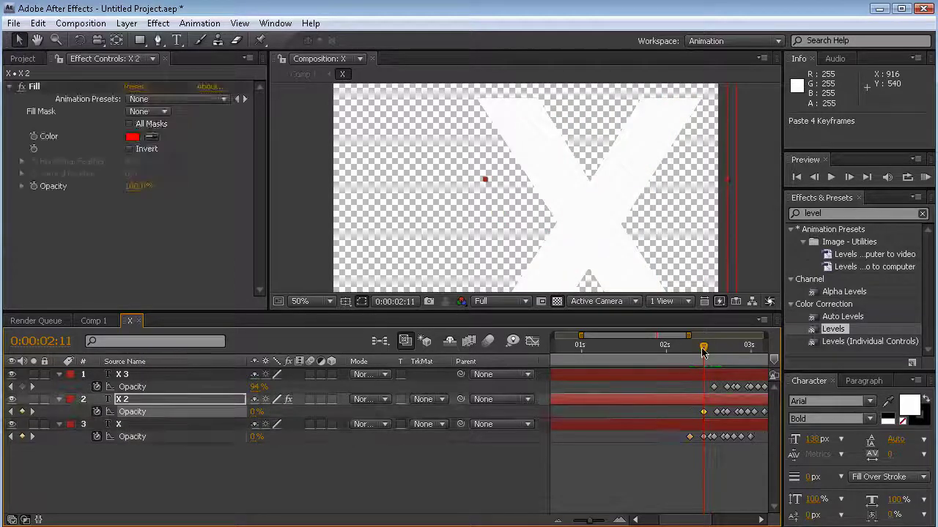
left_click_drag(702, 352, 714, 351)
left_click_drag(256, 387, 62, 390)
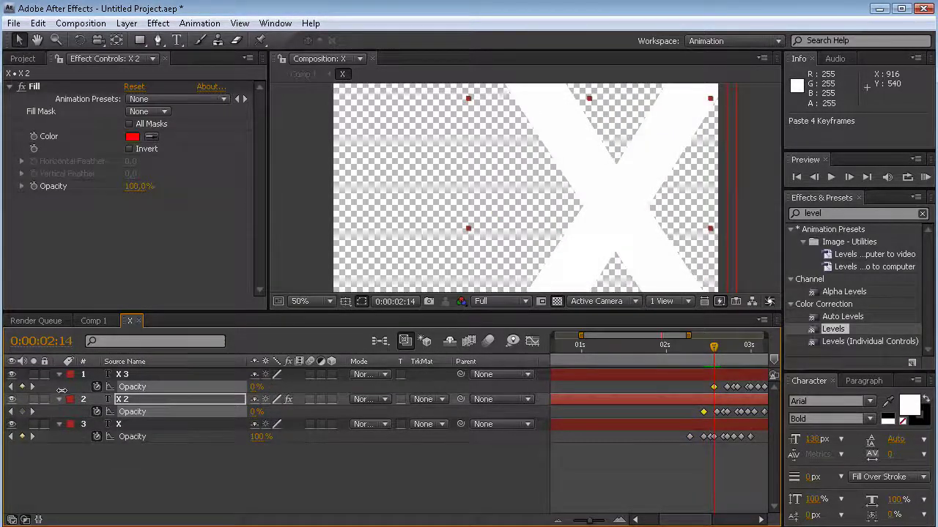
- Return to Comp 1 and start keyframing head.jpg's Slider Control at 0:00:00:15 with a value of 0
left_click(94, 324)
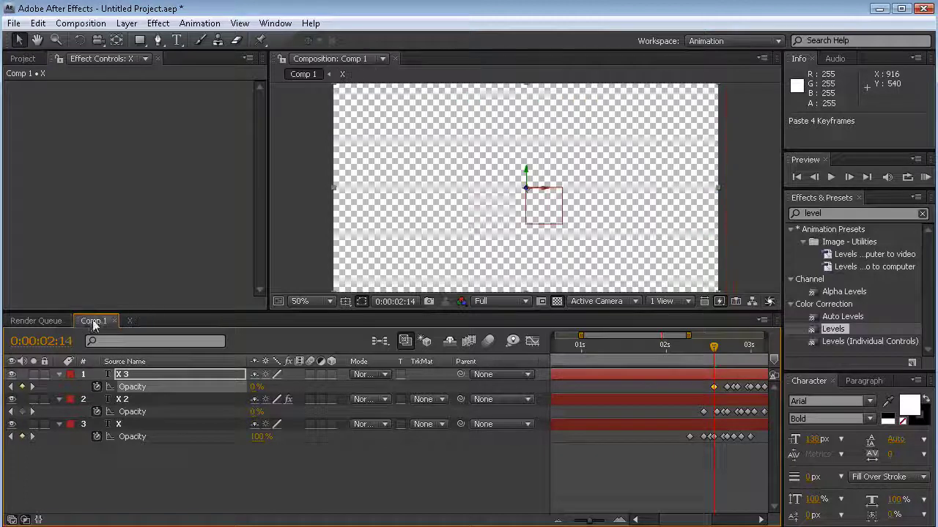
left_click_drag(661, 345, 574, 351)
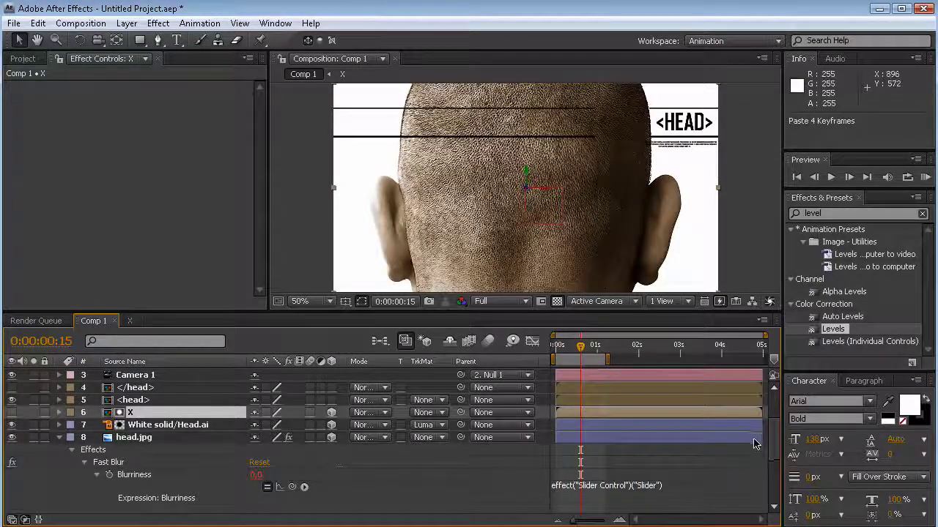
left_click_drag(777, 425, 778, 495)
scroll(779, 494, "up", 3)
left_click(159, 394)
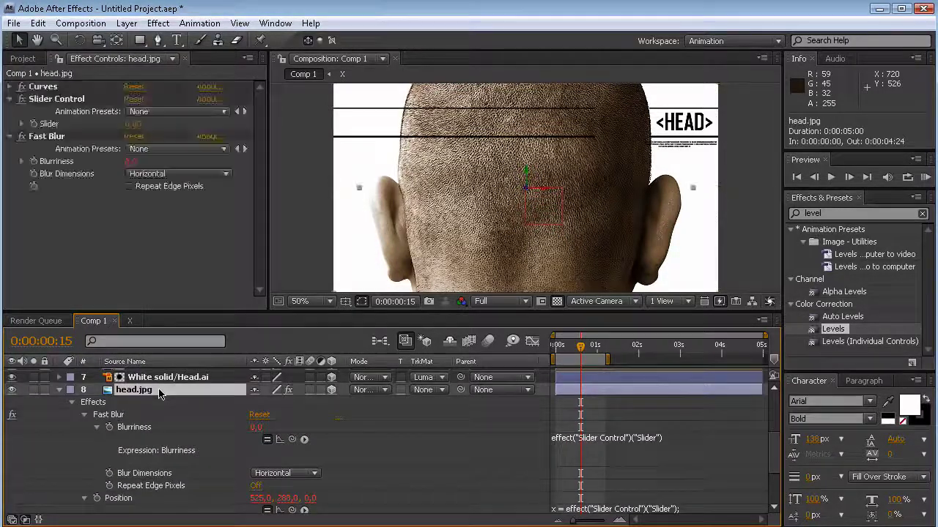
left_click(34, 126)
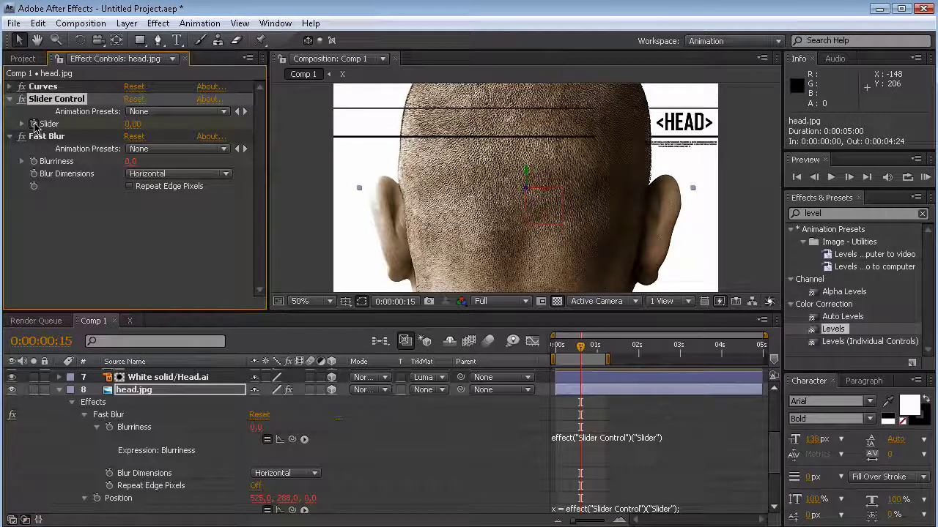
- Reveal head.jpg's animated properties and set its Slider to 100 at 0:00:00:17
left_click_drag(582, 349, 585, 348)
left_click(183, 390)
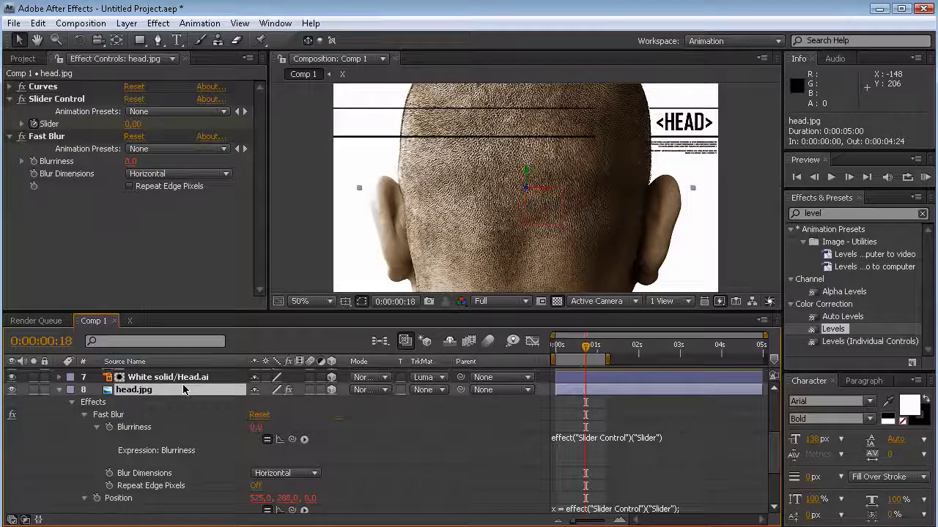
key("u")
left_click_drag(575, 522, 602, 522)
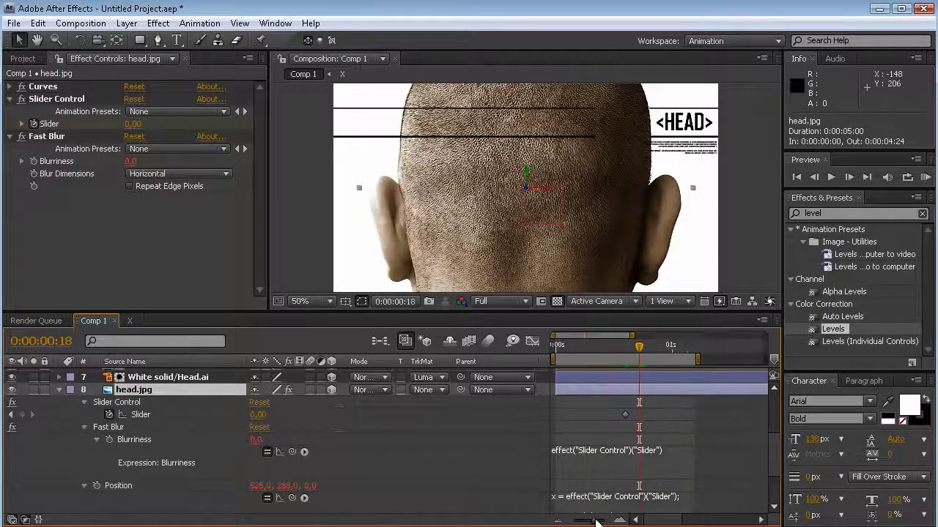
left_click_drag(655, 357, 634, 360)
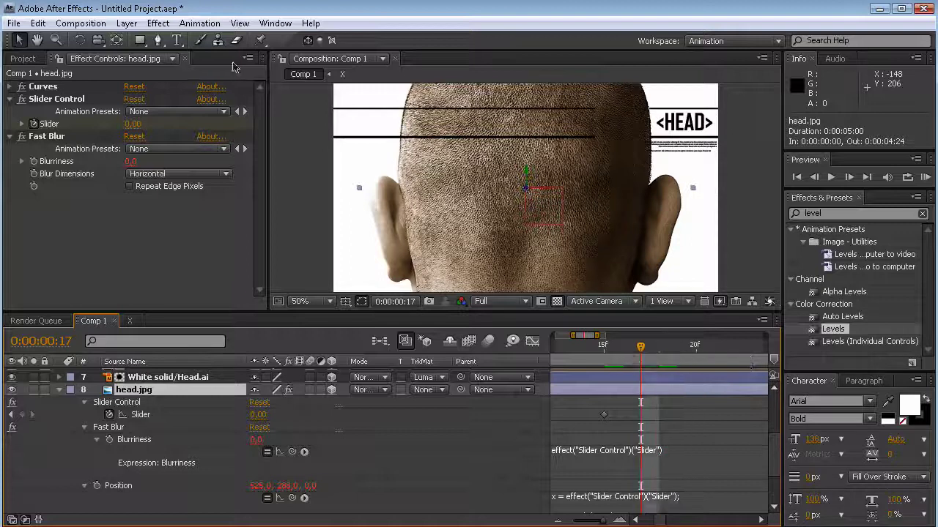
left_click_drag(139, 125, 261, 137)
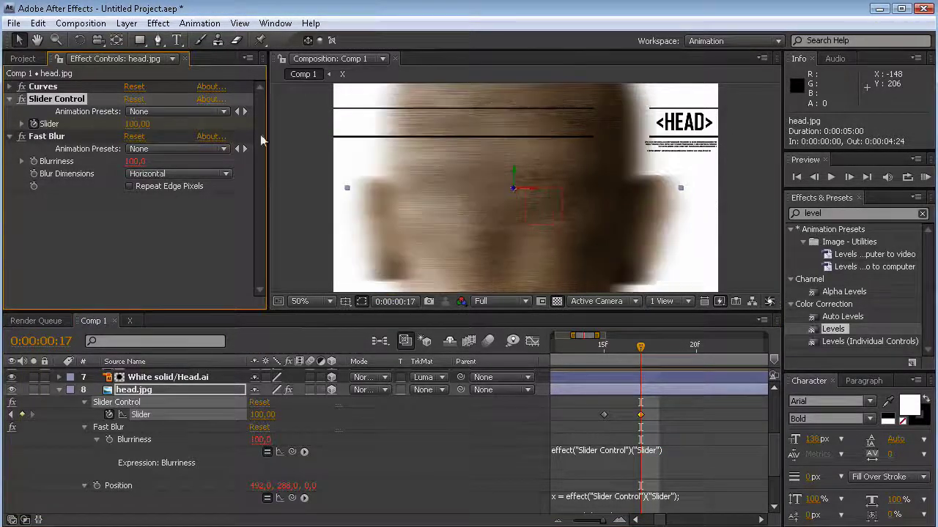
- Set head.jpg's Slider to 0 at 0:00:00:19 and shift that keyframe to 0:00:00:20
key("Page_Down")
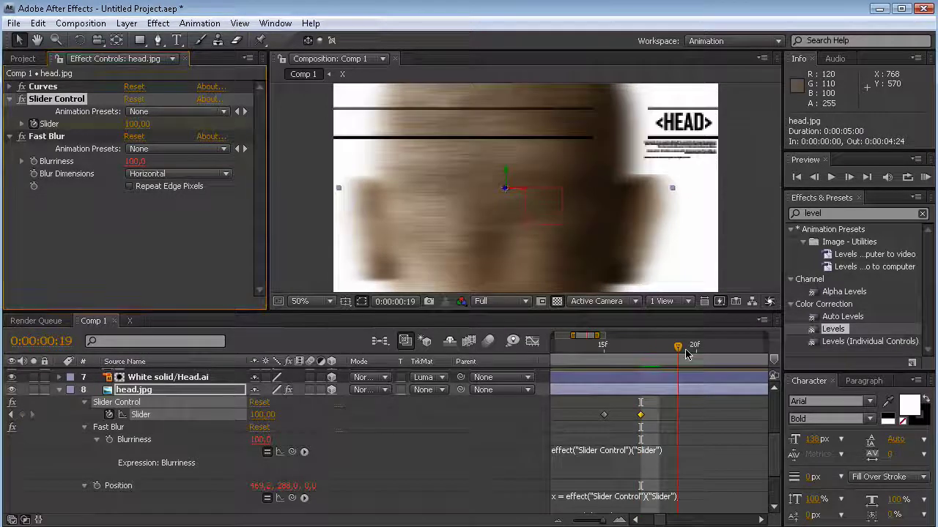
key("Page_Down")
left_click(139, 125)
type("0")
key("Return")
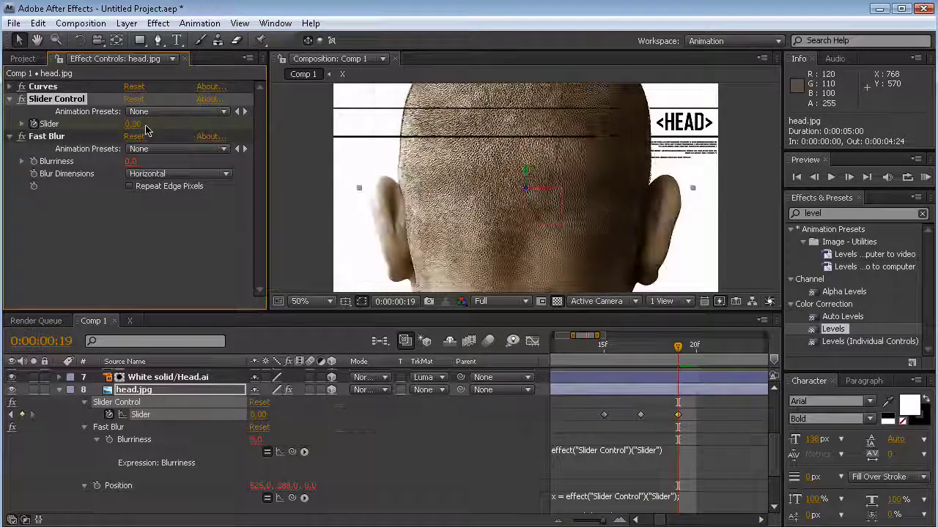
mouse_move(668, 353)
left_mouse_down()
mouse_move(581, 351)
mouse_move(679, 352)
left_mouse_up()
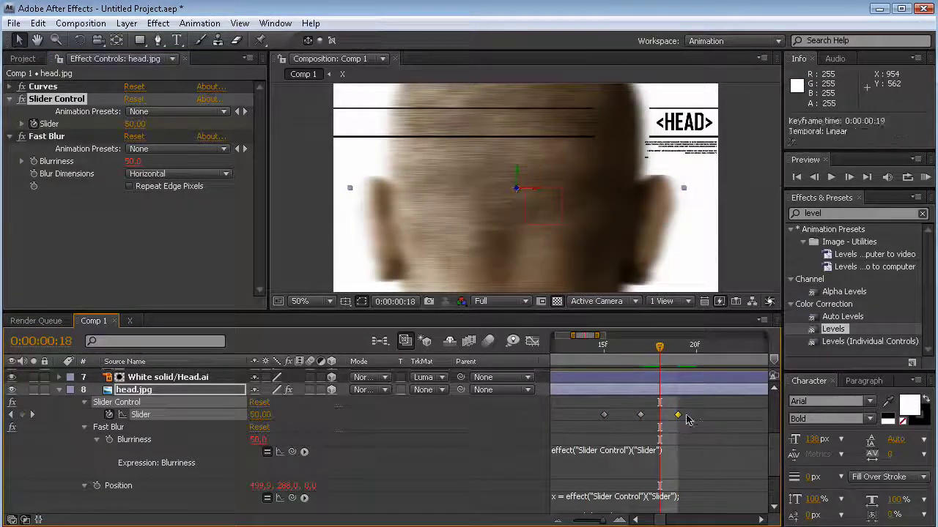
left_click_drag(687, 419, 706, 419)
key("minus")
key("minus")
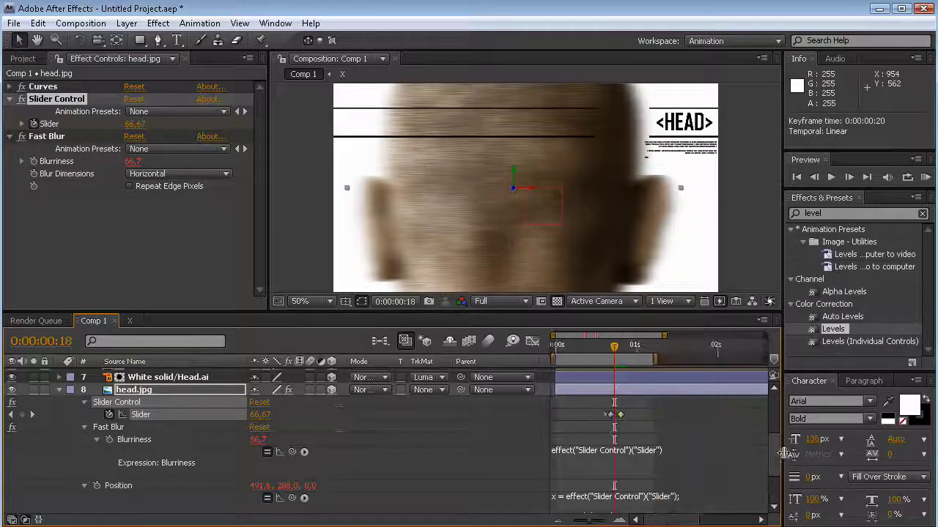
- Collapse Adjustment Layer 1 and add a first Position keyframe to Null 1 at 0:00:01:22
scroll(762, 454, "up", 5)
left_click(621, 347)
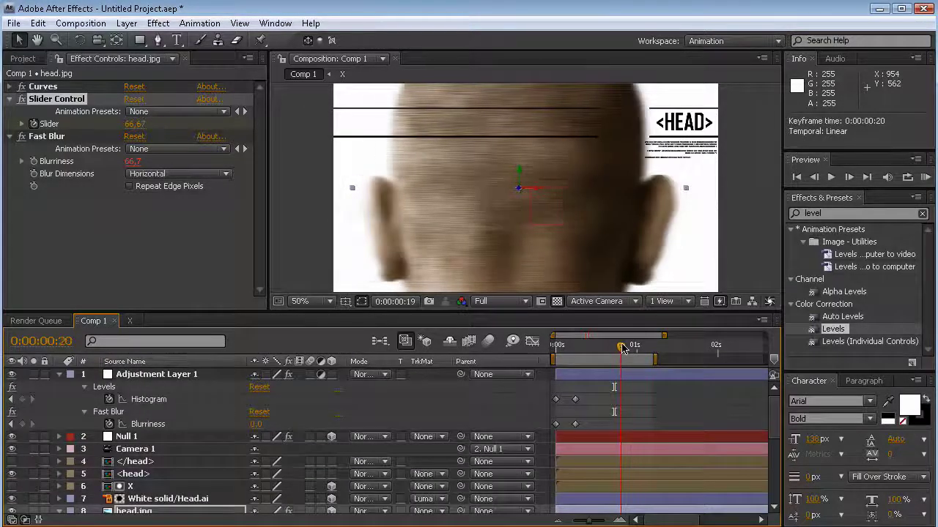
left_click_drag(633, 347, 709, 351)
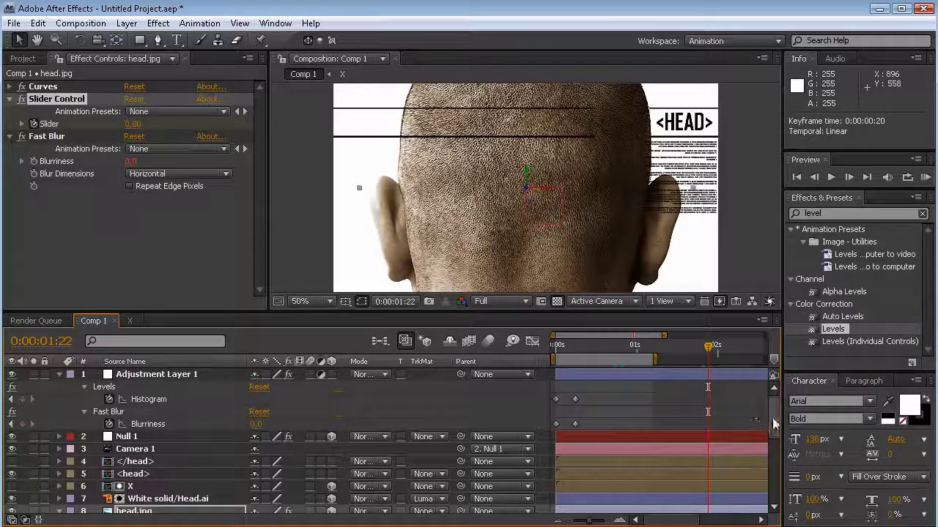
left_click(59, 376)
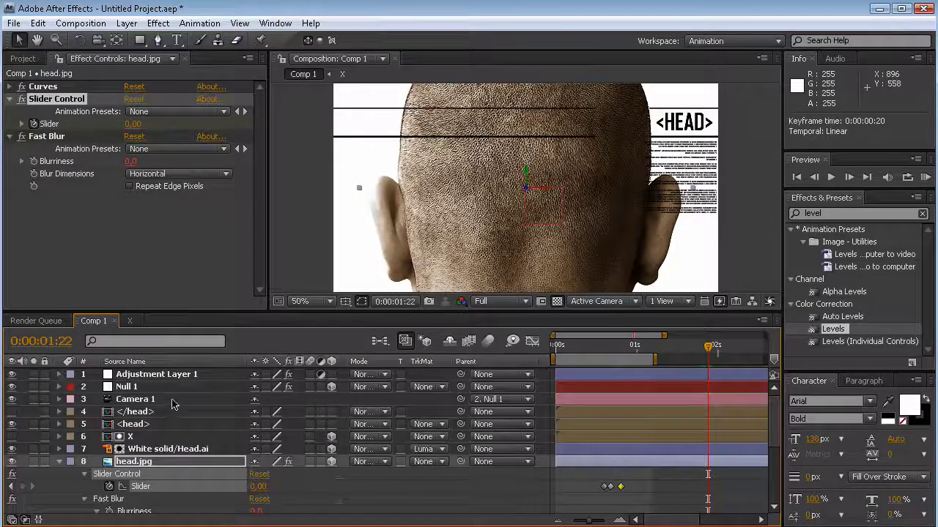
left_click(145, 389)
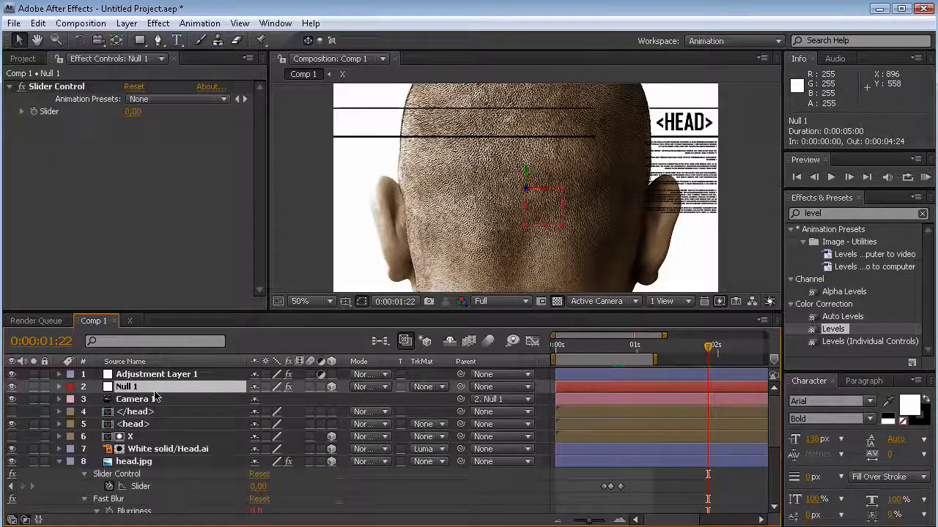
key("p")
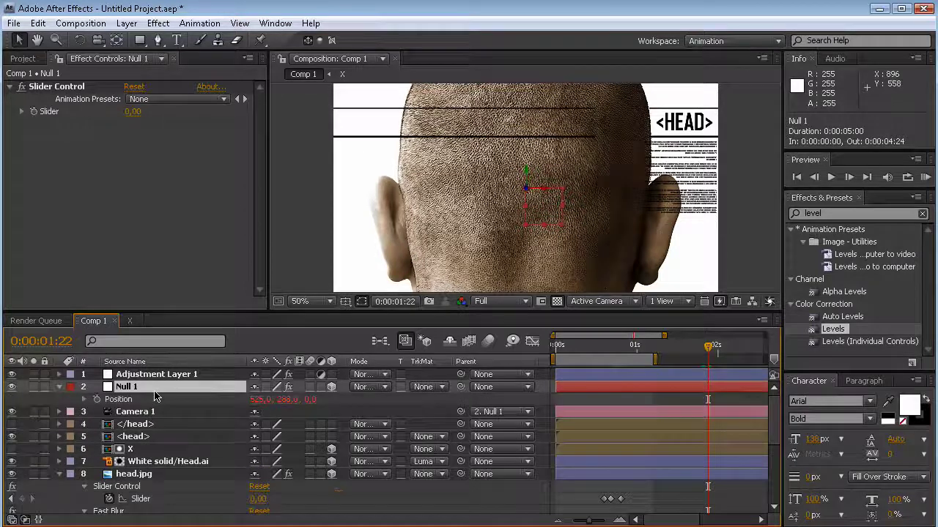
left_click(96, 400)
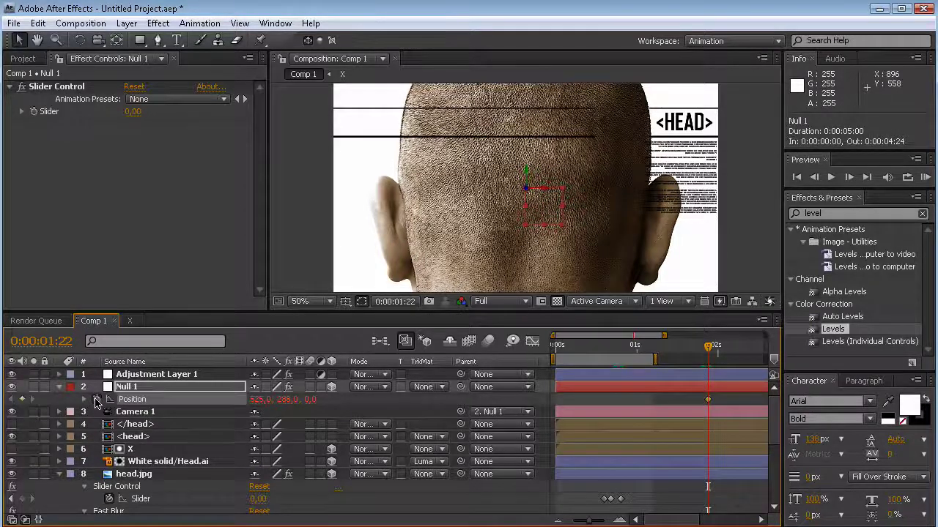
- At 0:00:01:24, move Null 1 down to position 525, 468, 0 and scrub through the camera jump
left_click_drag(592, 522, 596, 522)
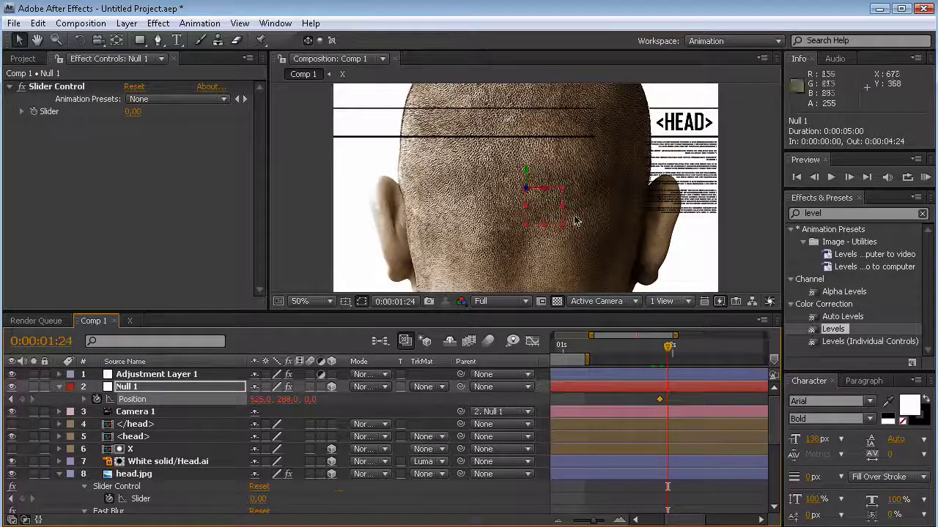
left_click_drag(530, 168, 610, 379)
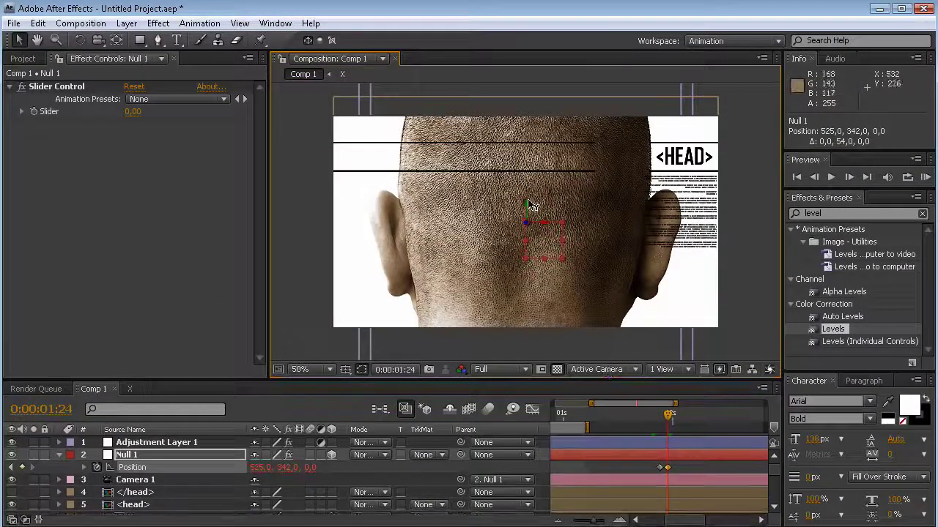
left_click_drag(527, 209, 540, 239)
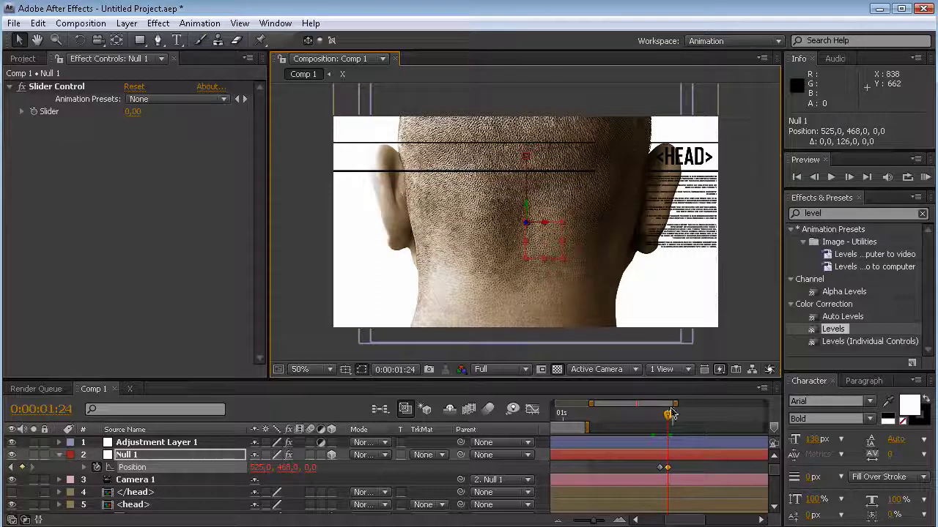
left_click_drag(667, 415, 677, 418)
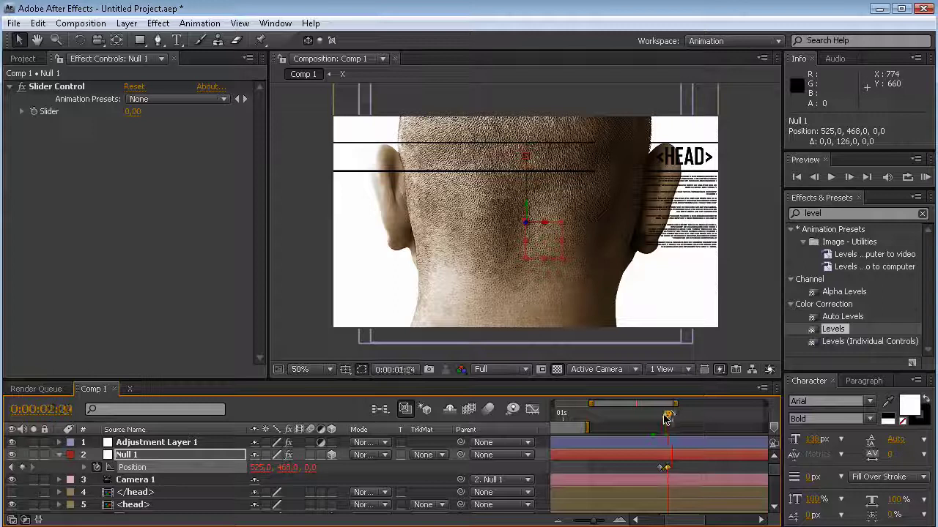
- Keyframe Null 1's Slider at 0 on 0:00:01:23 and at 100 on 0:00:01:24
left_click(142, 455)
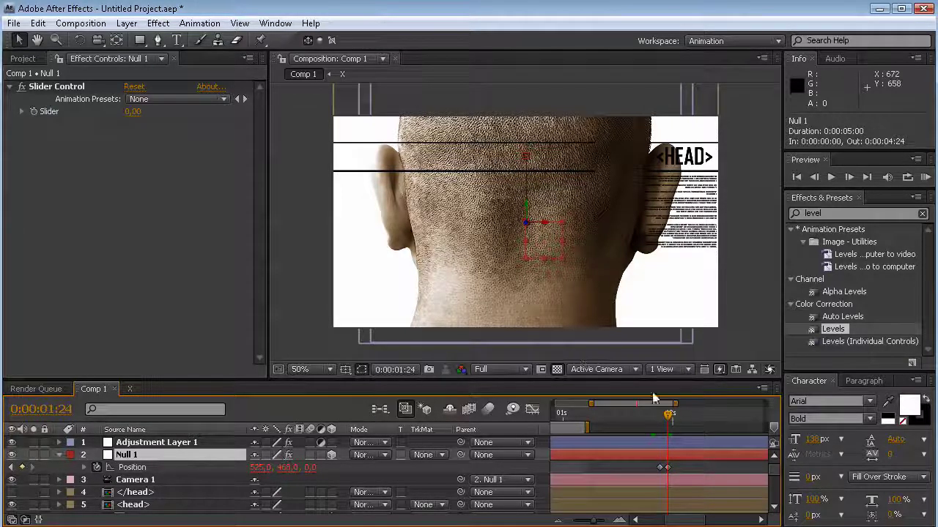
left_click_drag(594, 521, 603, 520)
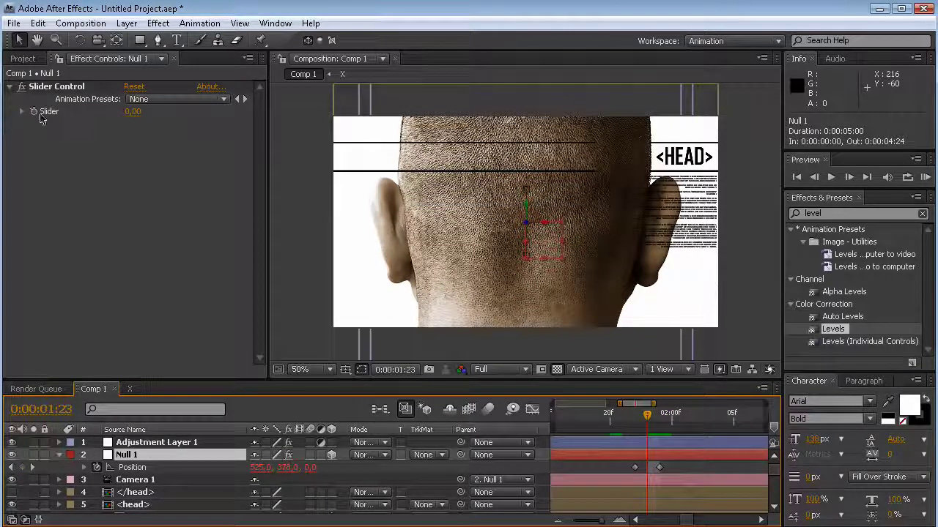
left_click(33, 111)
left_click_drag(647, 419, 659, 416)
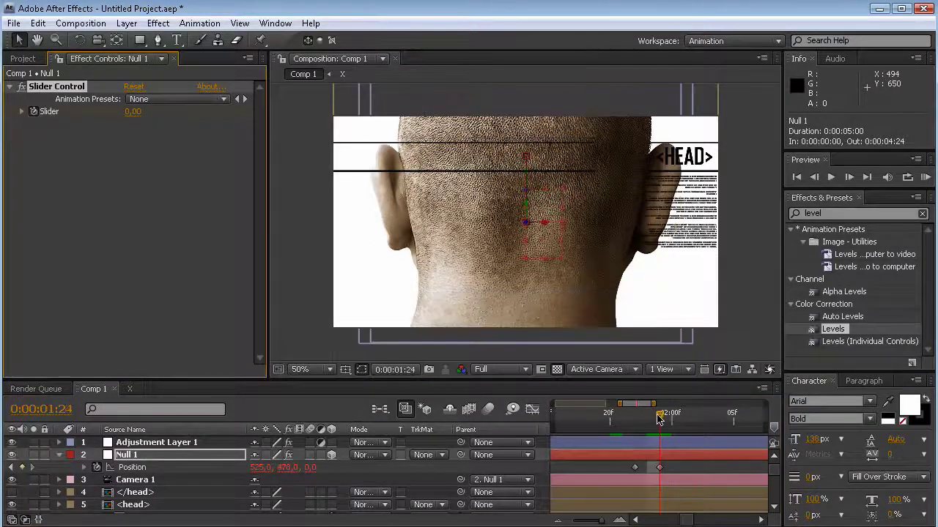
left_click(129, 111)
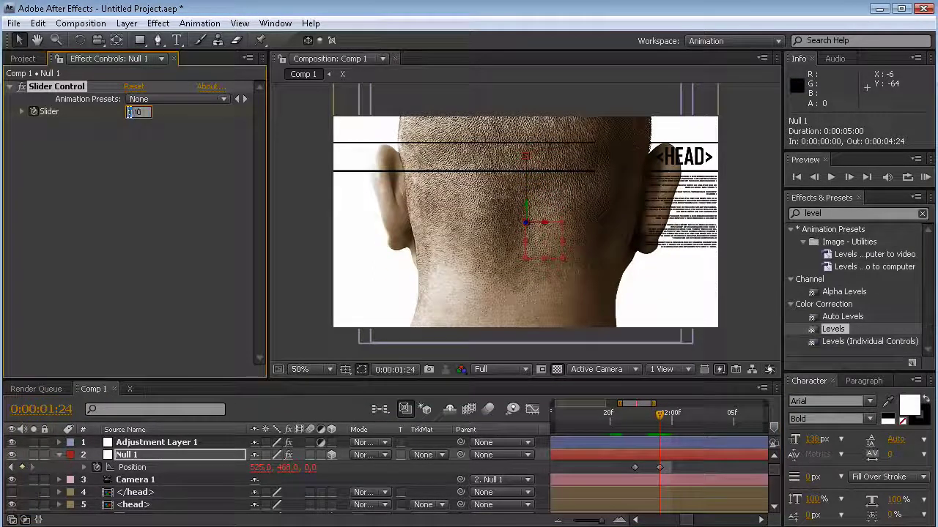
type("100")
key("Return")
- Set Null 1's Slider back to 0 at 0:00:02:03 to end the camera shake
left_click_drag(668, 416, 714, 417)
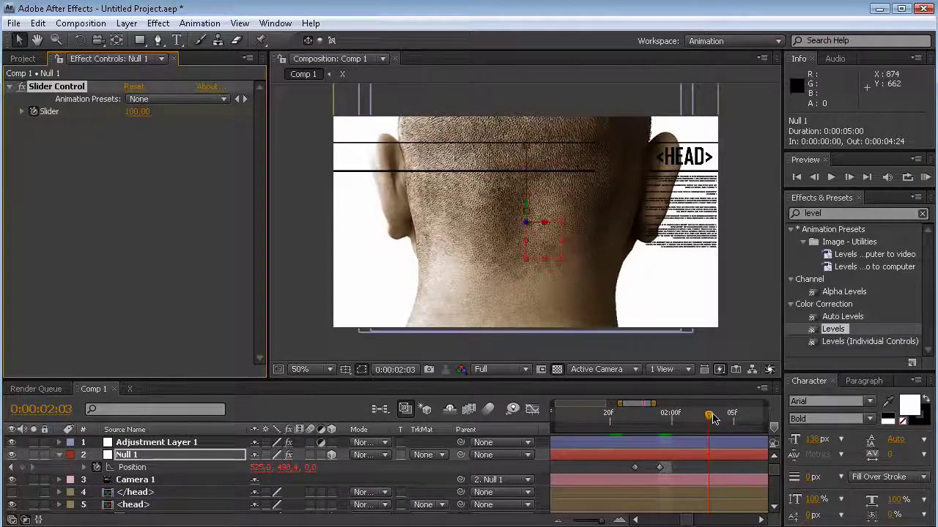
left_click(138, 111)
type("0")
key("Return")
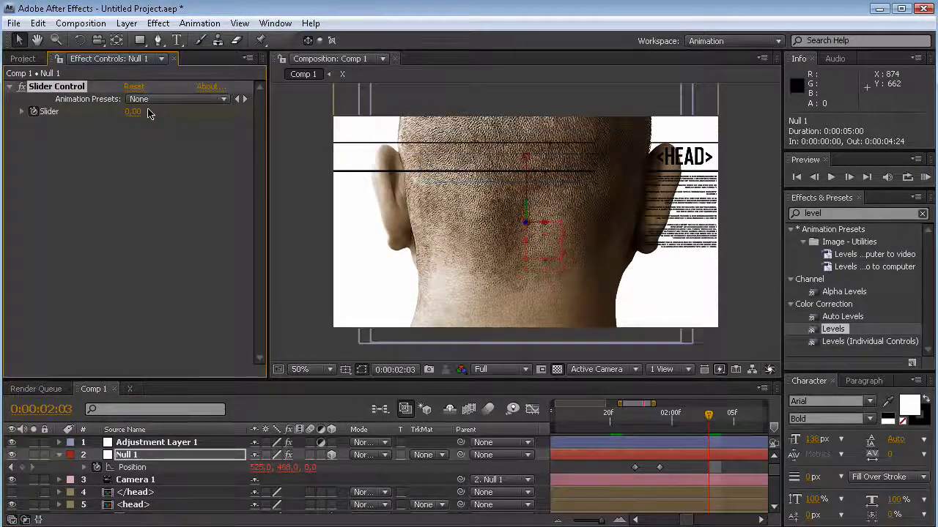
- Extend the work area past four seconds, RAM preview Comp 1 and scrub to 0:00:02:18
mouse_move(707, 417)
left_mouse_down()
mouse_move(628, 419)
mouse_move(698, 422)
left_mouse_up()
left_click_drag(602, 521, 555, 513)
left_click_drag(606, 426, 737, 426)
left_click(926, 178)
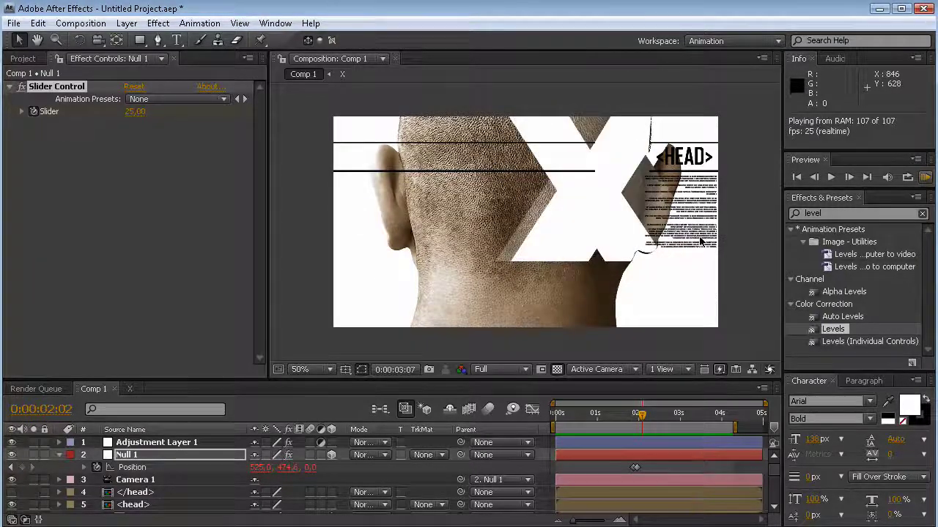
key("space")
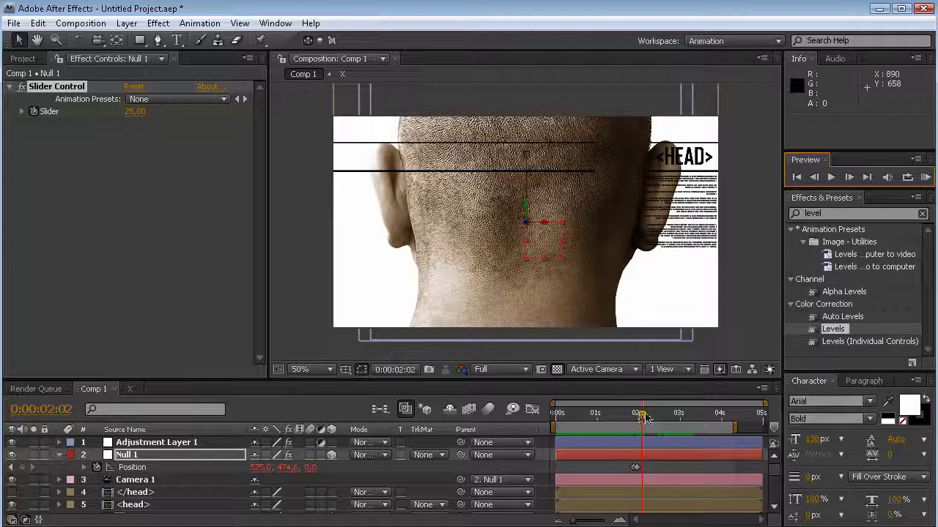
left_click_drag(641, 416, 670, 418)
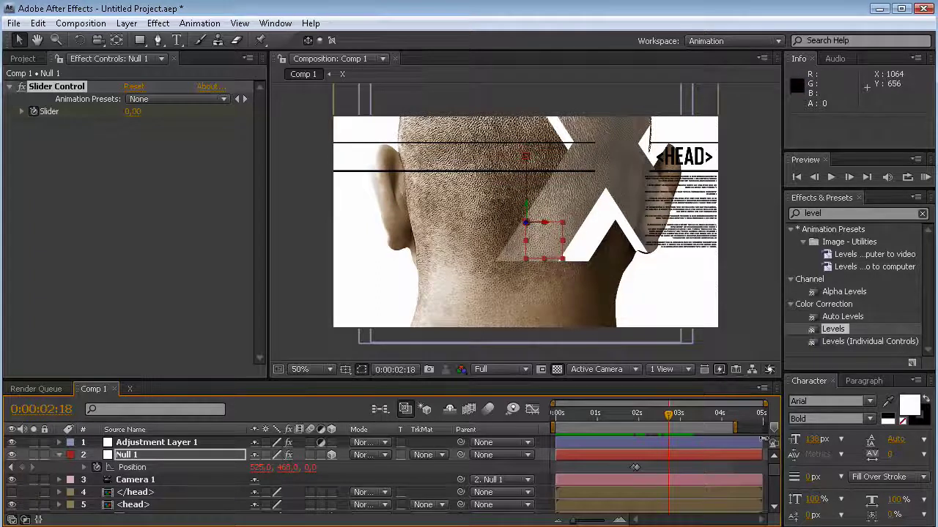
- Try collapsing transformations on the <head> layer, compare it with its precomp and turn the switch off again
left_click_drag(685, 379, 682, 318)
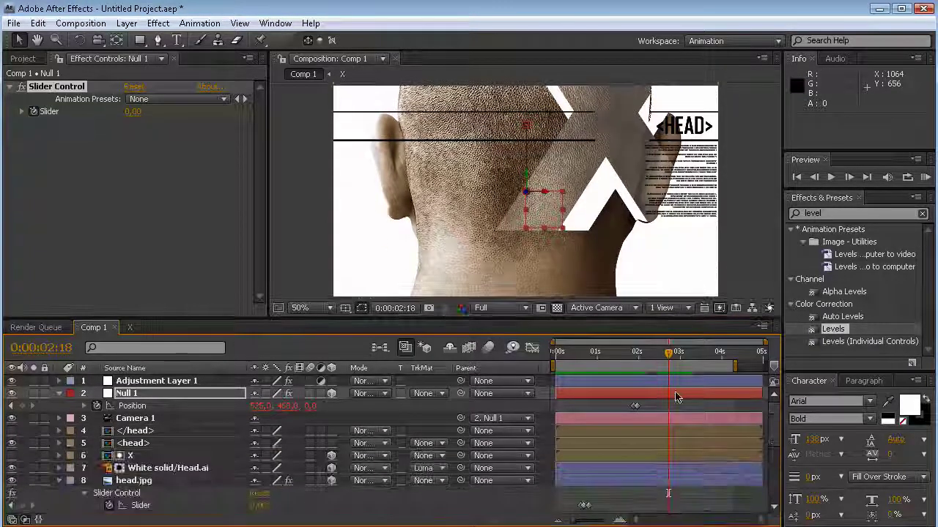
left_click(207, 442)
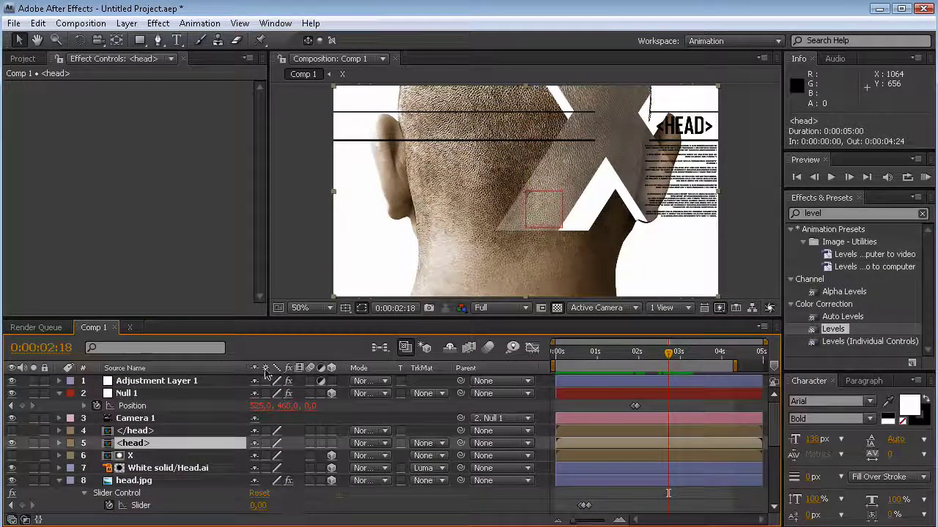
left_click(265, 446)
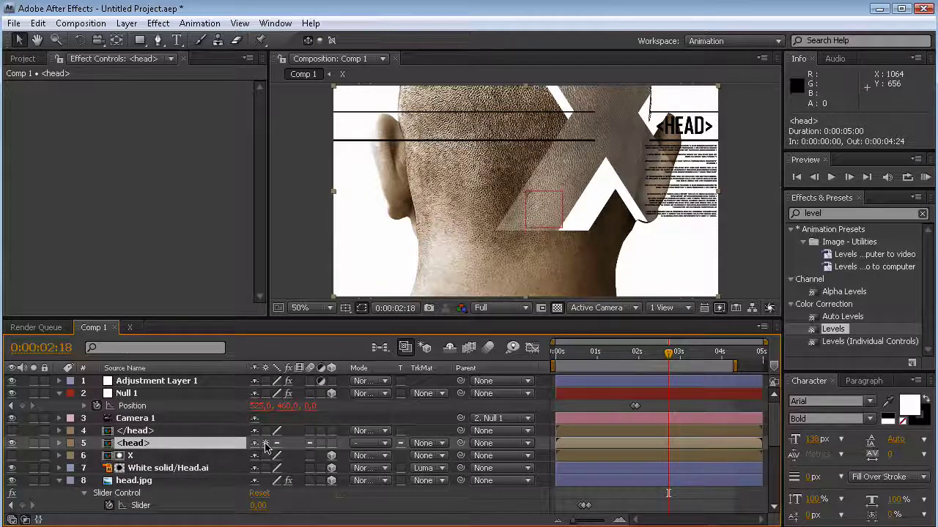
left_click_drag(681, 346, 665, 357)
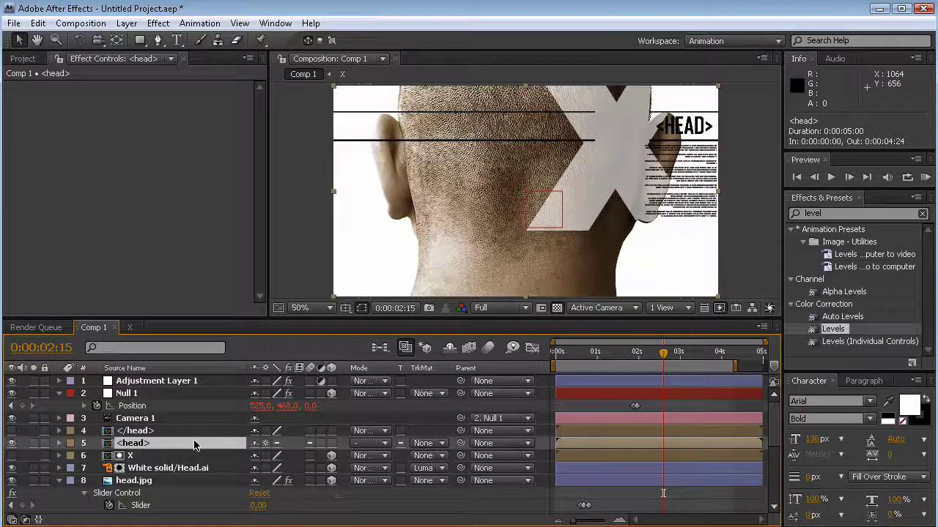
double_click(194, 444)
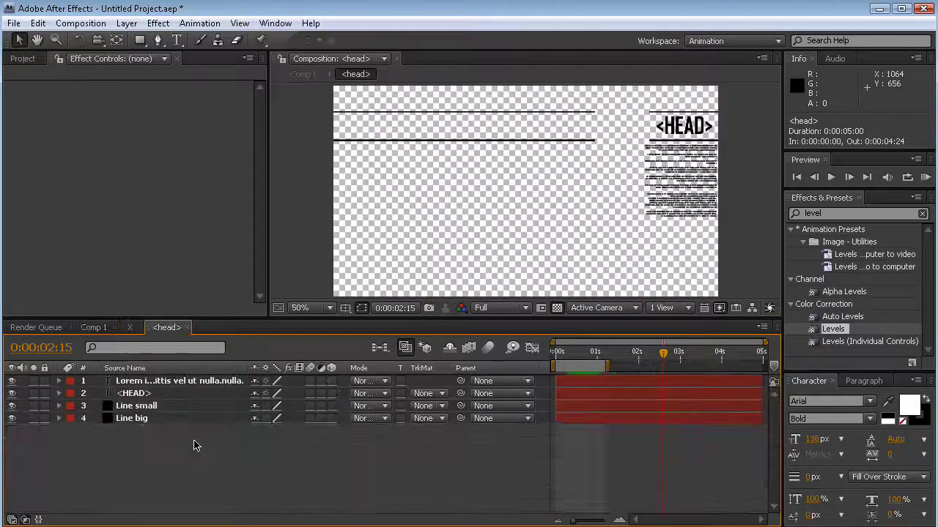
left_click(106, 329)
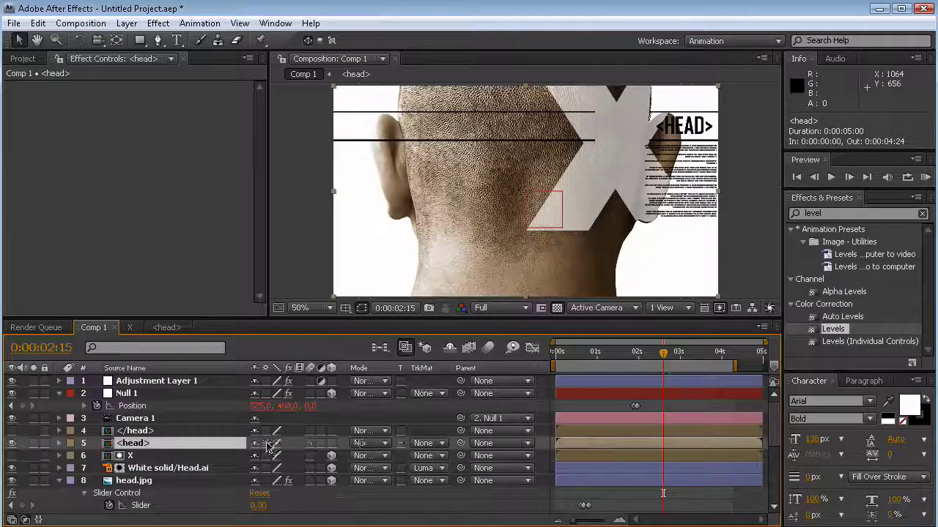
- Enable collapse transformations for the X layer in Comp 1
left_click(152, 456)
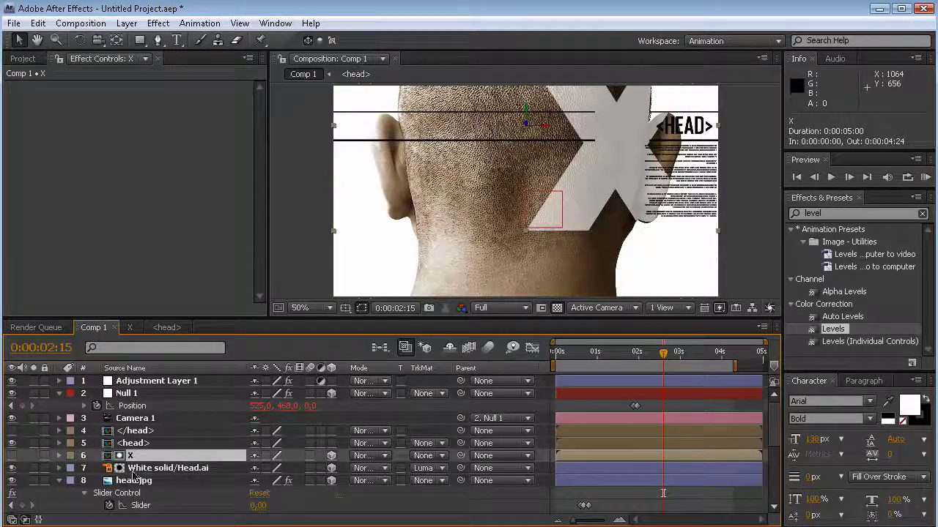
left_click(266, 456)
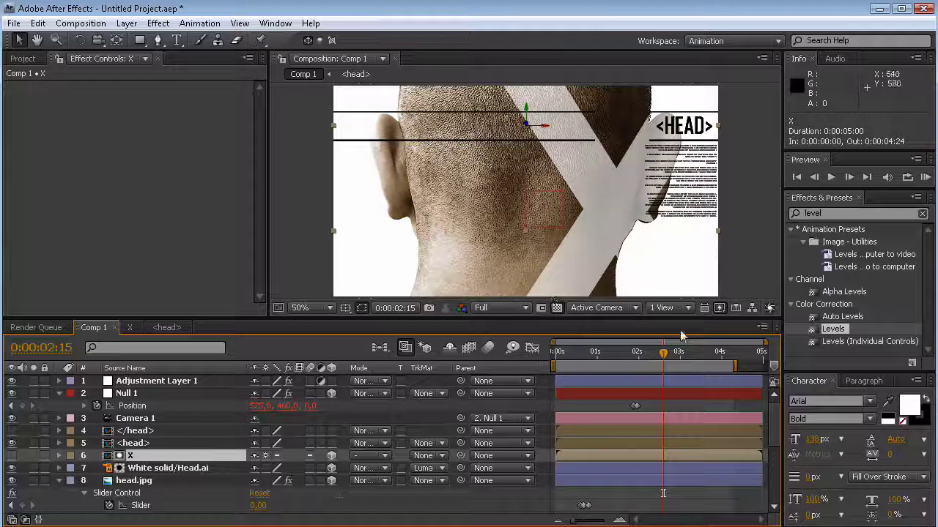
mouse_move(663, 352)
left_mouse_down()
mouse_move(654, 353)
mouse_move(663, 355)
left_mouse_up()
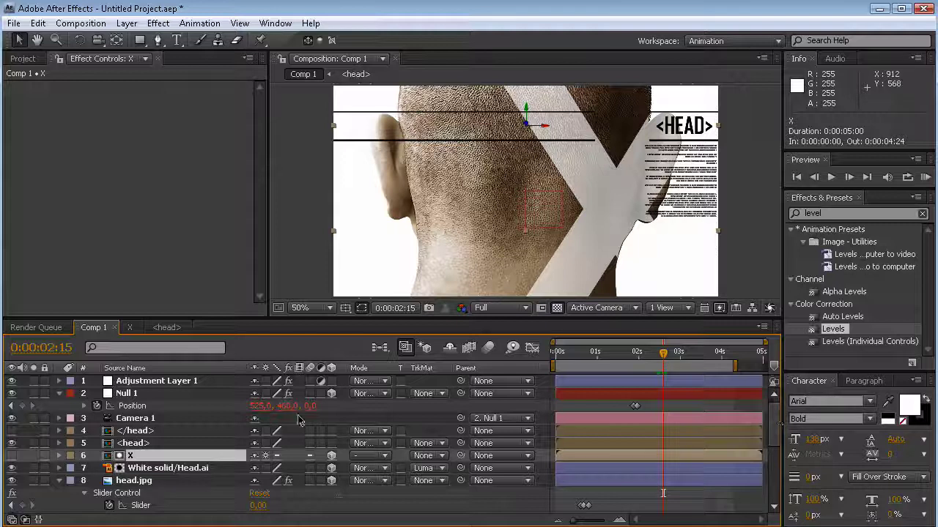
- Reveal Null 1's animated properties and add a Slider keyframe at 0 on 0:00:02:12
left_click(139, 394)
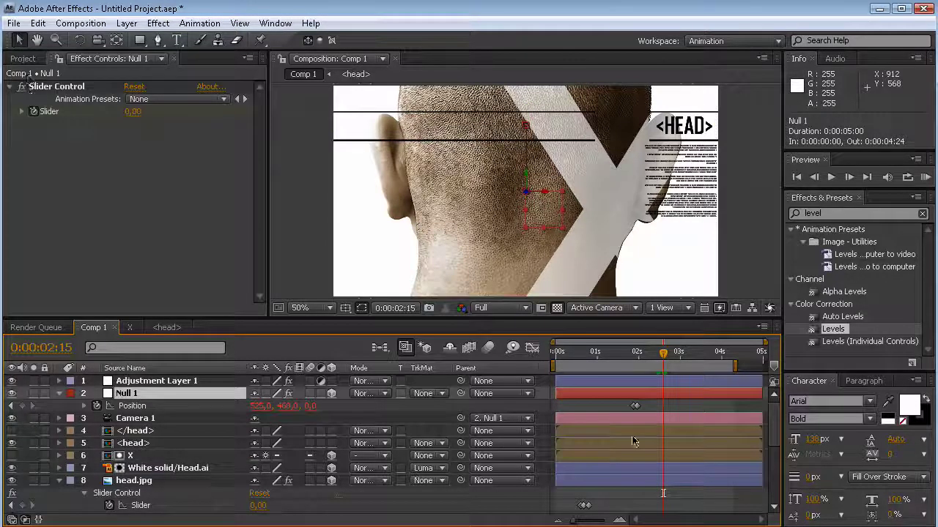
left_click_drag(662, 354, 658, 357)
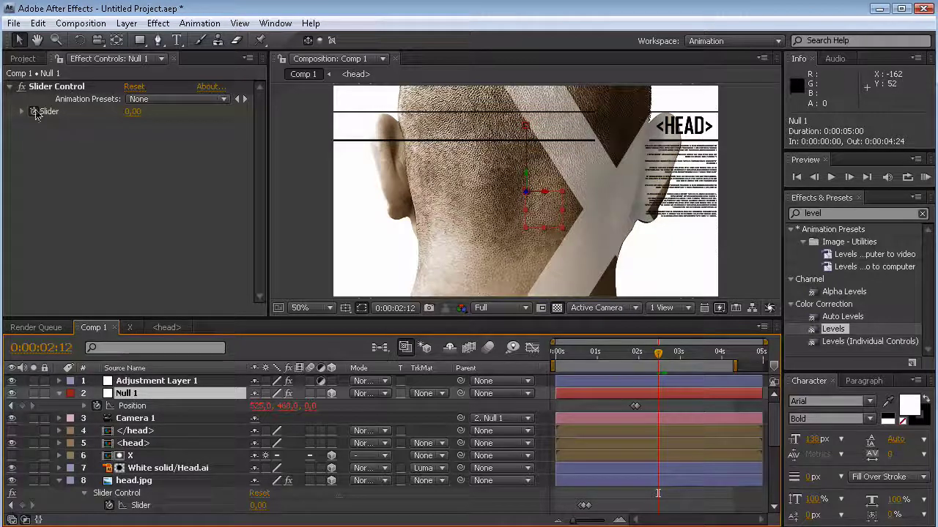
key("u")
key("u")
key("u")
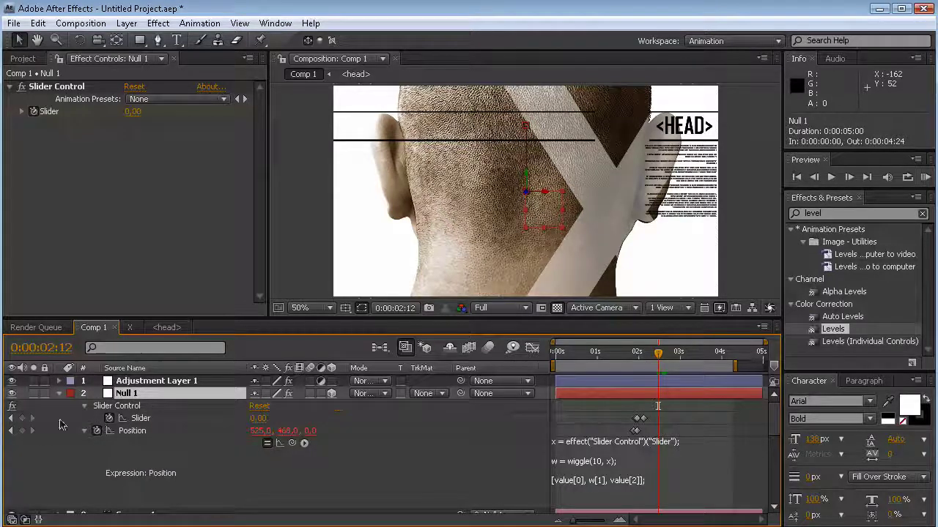
left_click(22, 419)
- Set Null 1's Slider to 100 at 0:00:02:15 and shift that keyframe to 0:00:02:17
left_click_drag(659, 353, 668, 354)
left_click_drag(255, 420, 287, 419)
left_click(261, 420)
type("100")
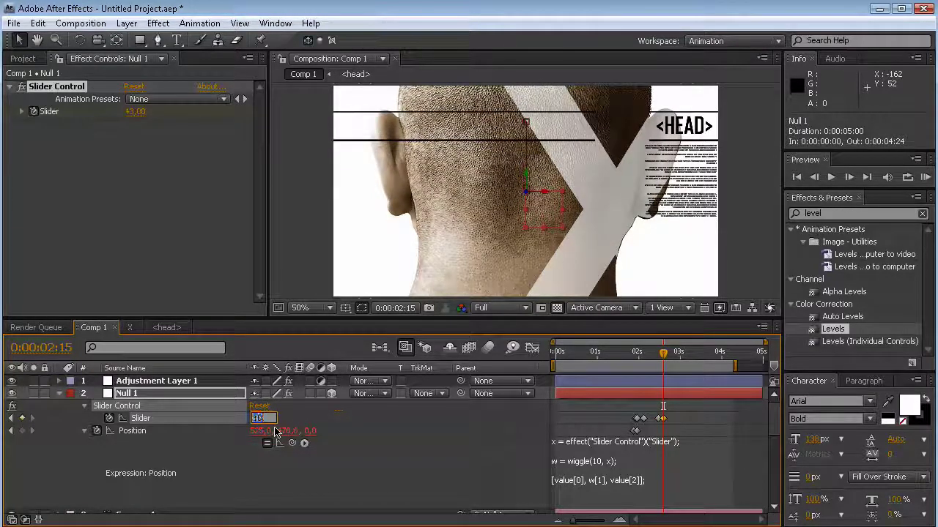
key("Return")
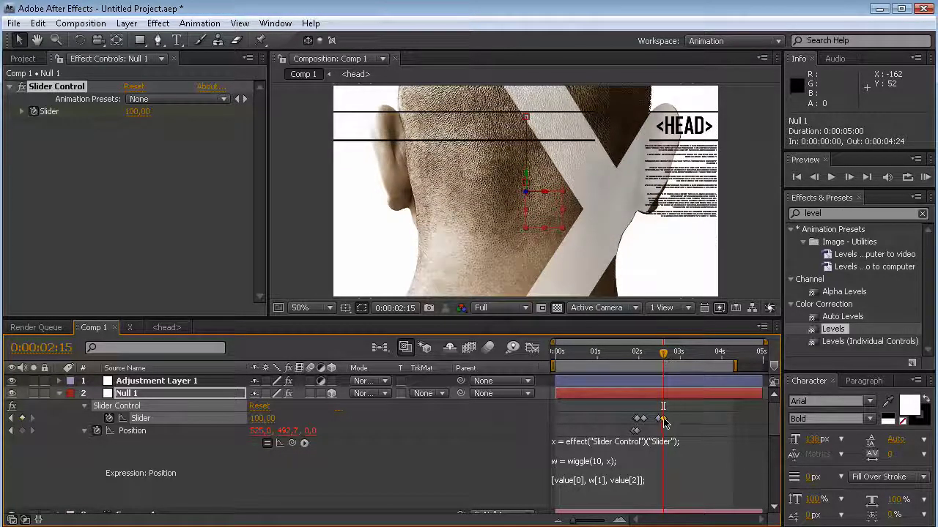
left_click_drag(664, 419, 668, 419)
- Set Null 1's Slider to 0 at 0:00:02:24 and scrub through the second camera shake
left_click_drag(664, 354, 680, 356)
left_click(261, 418)
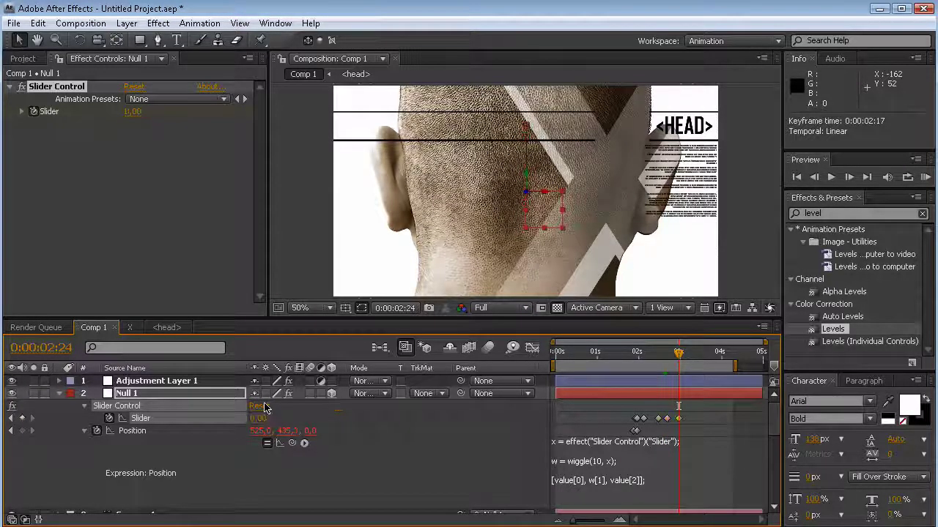
mouse_move(680, 354)
left_mouse_down()
mouse_move(714, 353)
mouse_move(662, 357)
left_mouse_up()
left_click_drag(654, 355, 718, 361)
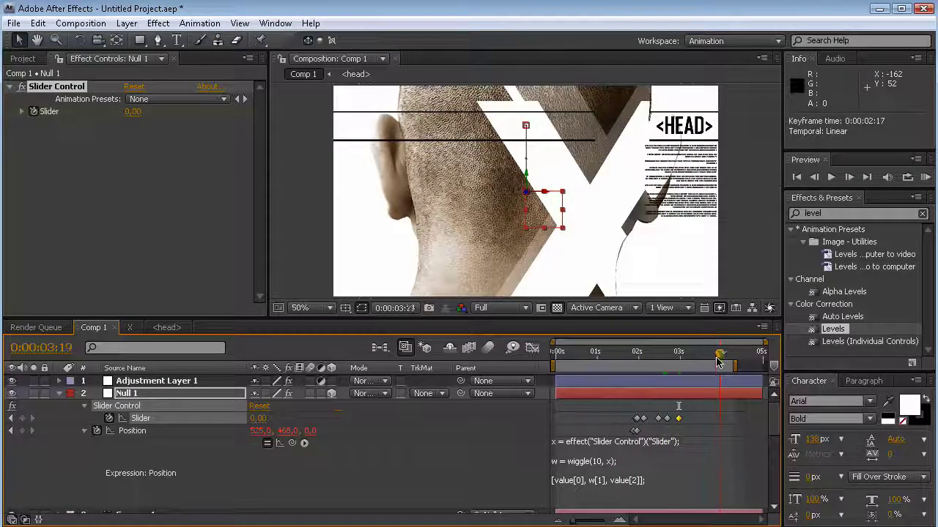
- In the X composition, set the final Opacity keyframes to 0%: X 3 at 0:00:03:07, X 2 at 0:00:03:04 and X at 0:00:03:00
left_click(167, 395)
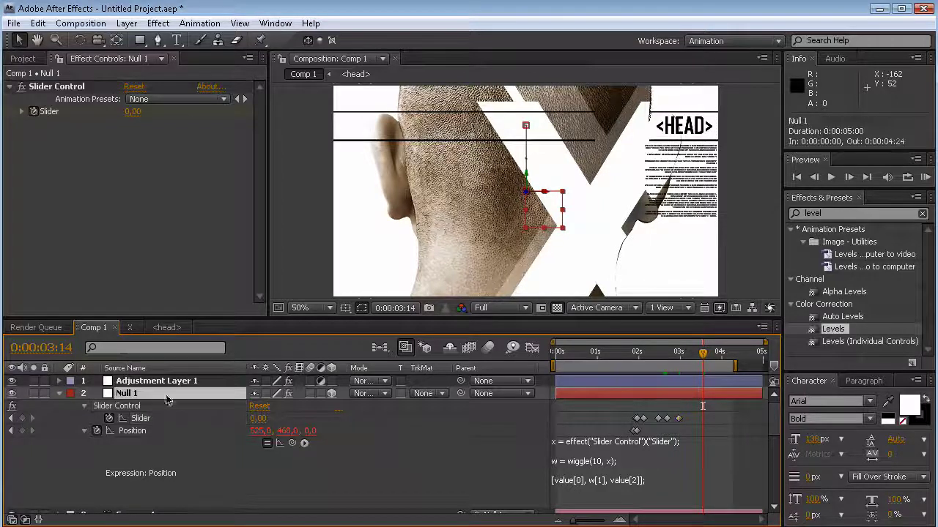
left_click_drag(776, 422, 779, 447)
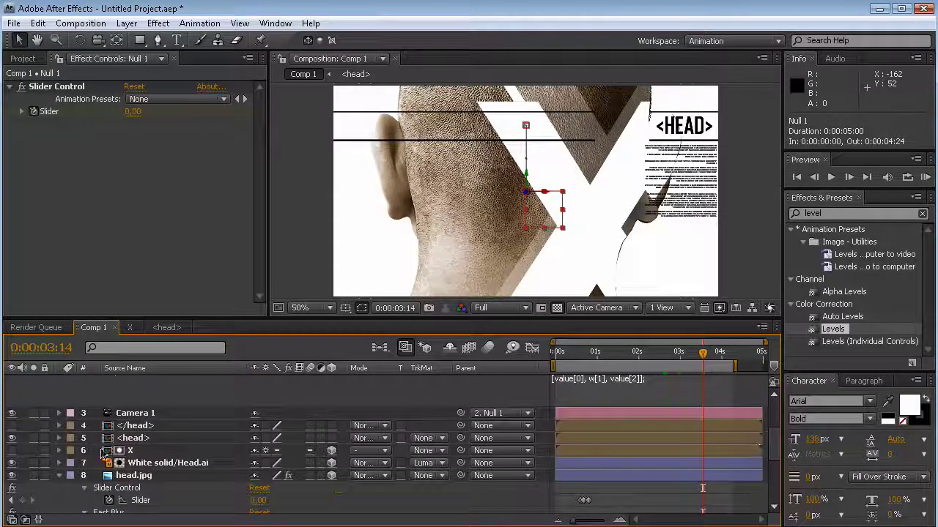
double_click(138, 452)
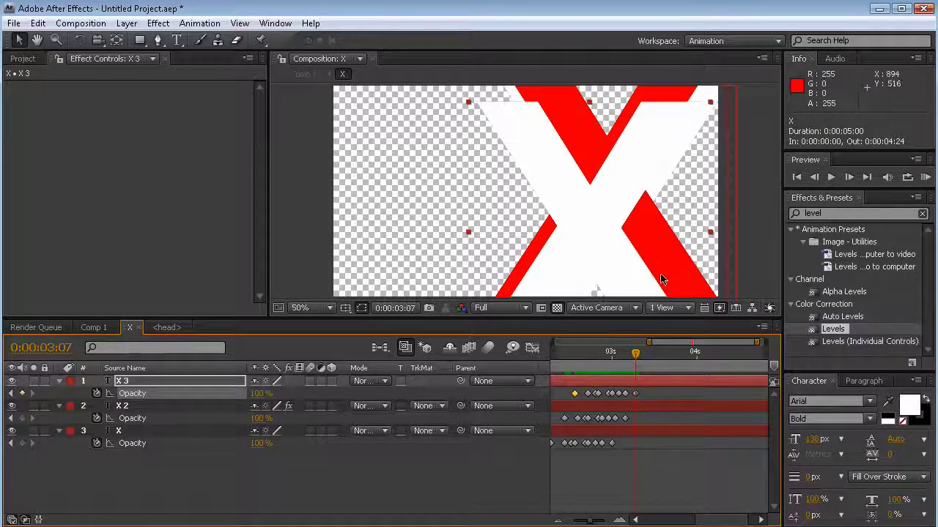
left_click_drag(255, 393, 20, 394)
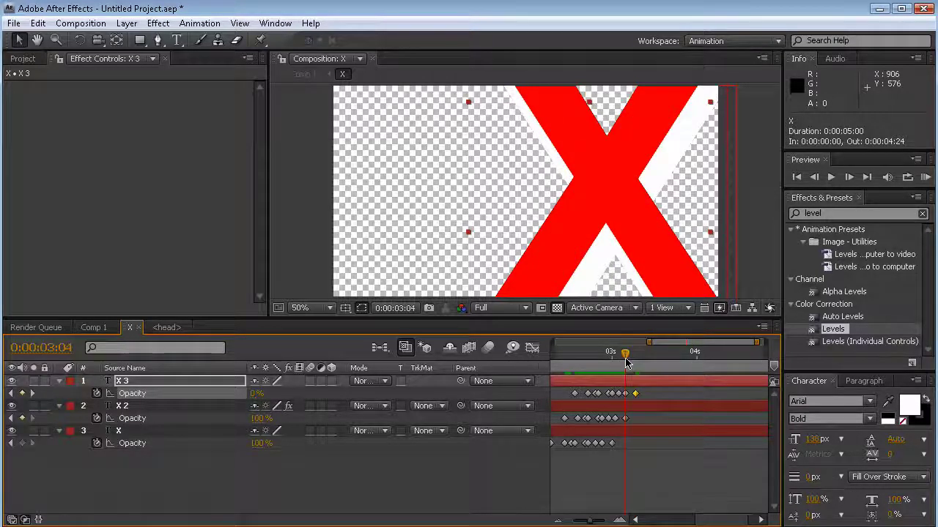
left_click_drag(262, 420, 147, 420)
left_click_drag(627, 358, 615, 359)
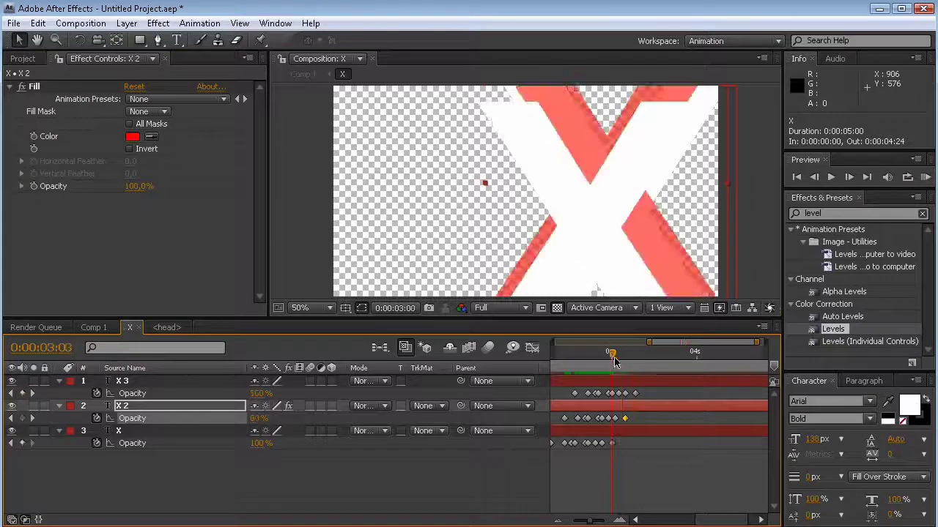
left_click_drag(259, 444, 29, 444)
left_click_drag(614, 355, 649, 355)
left_click(139, 327)
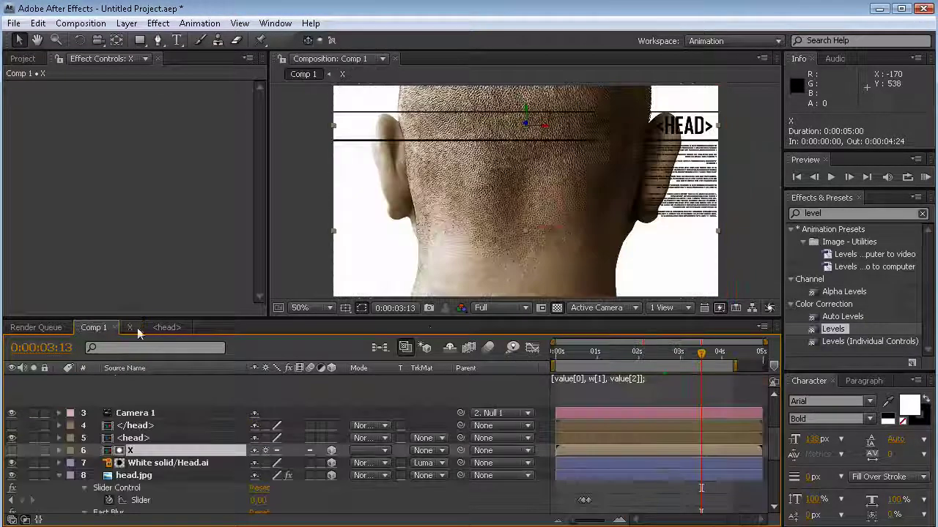
- Reveal Adjustment Layer 1's effect properties in Comp 1 and add a Levels Histogram keyframe at 0:00:01:20
left_click_drag(775, 447, 774, 409)
left_click_drag(702, 359, 636, 355)
left_click(199, 383)
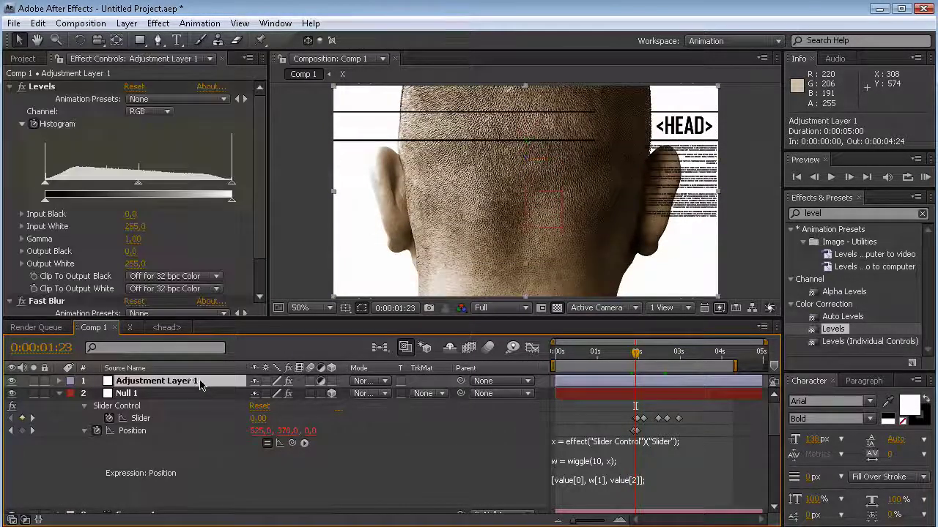
left_click_drag(586, 520, 599, 520)
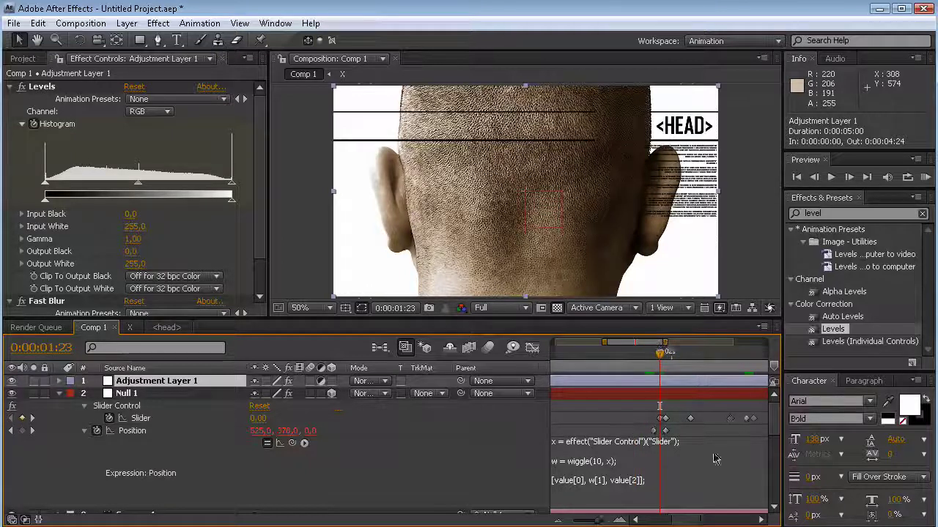
left_click_drag(661, 352, 641, 354)
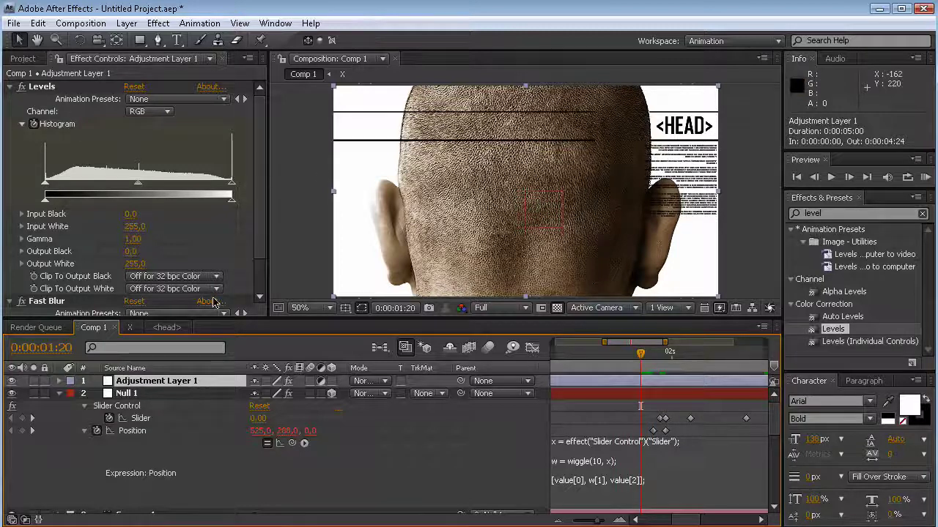
key("e")
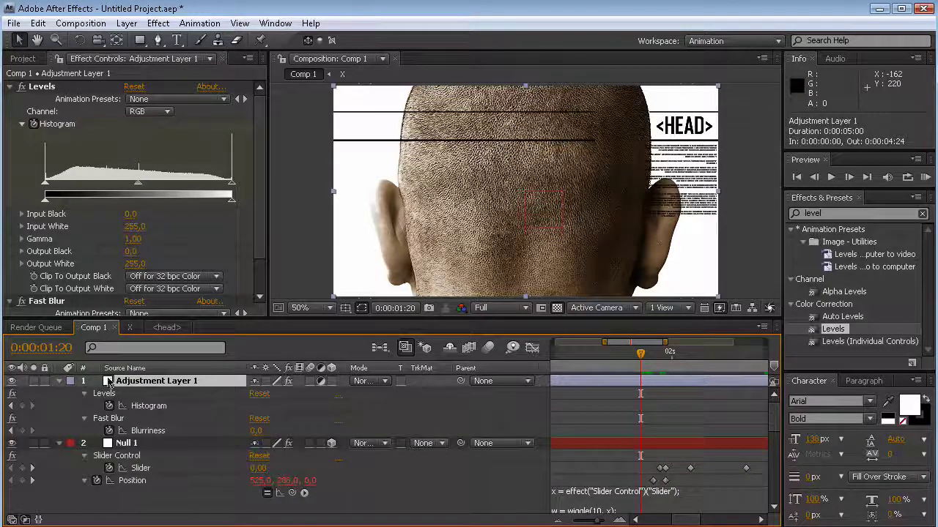
left_click(21, 406)
- At 0:00:01:22, set Adjustment Layer 1's Levels to Input White 167 and Gamma 0.19
left_click_drag(640, 354, 652, 354)
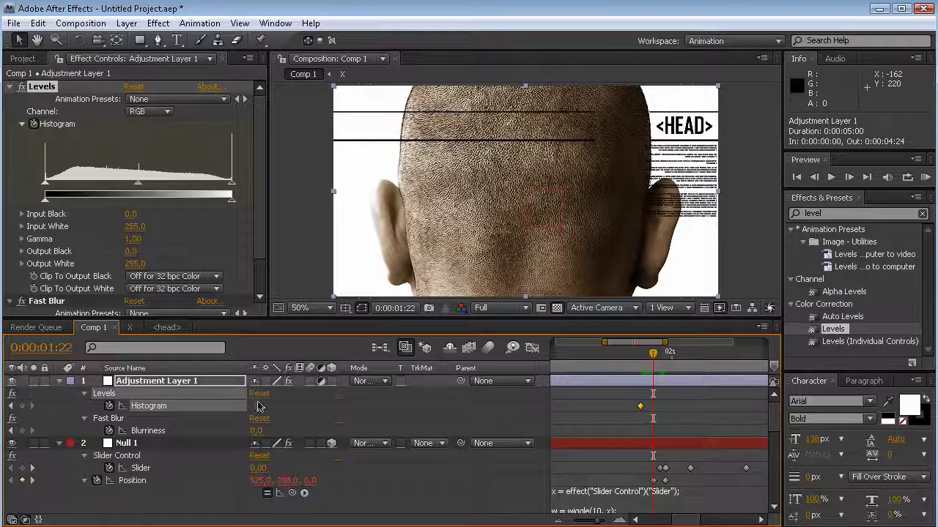
left_click_drag(232, 184, 189, 186)
mouse_move(118, 184)
left_mouse_down()
mouse_move(213, 186)
mouse_move(114, 186)
left_mouse_up()
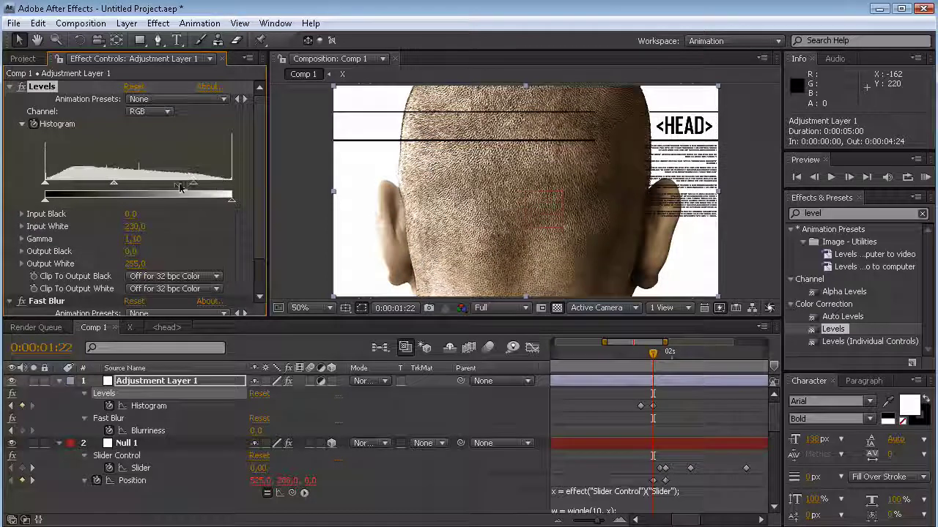
left_click_drag(213, 185, 168, 186)
left_click_drag(96, 185, 153, 187)
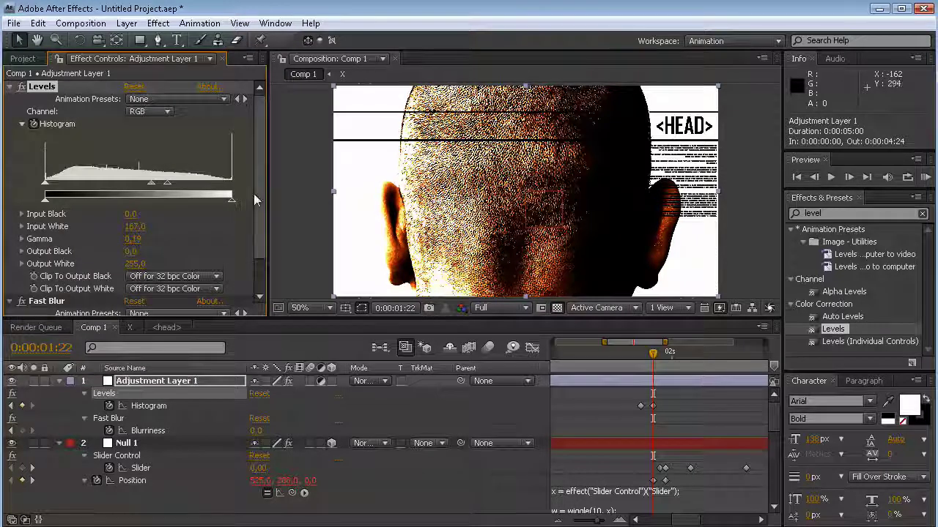
- Keyframe Fast Blur's Blurriness at 0:00:01:20 and raise it to 15 at 0:00:01:22
left_click_drag(257, 197, 257, 214)
mouse_move(653, 356)
left_mouse_down()
mouse_move(640, 357)
mouse_move(656, 359)
left_mouse_up()
left_click(26, 430)
left_click_drag(256, 431, 274, 429)
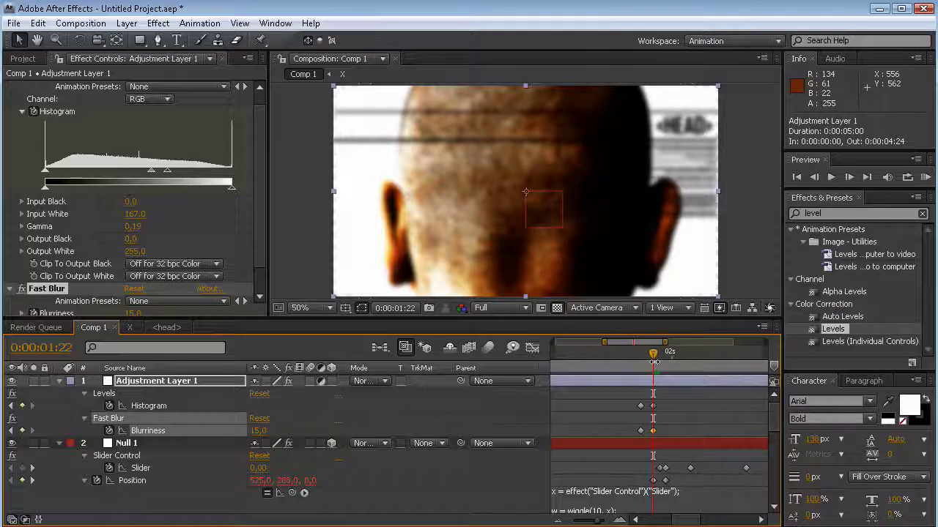
- At 0:00:02:04, reset Adjustment Layer 1's Levels and Fast Blur to defaults and scrub back through the flash
left_click_drag(648, 354, 690, 355)
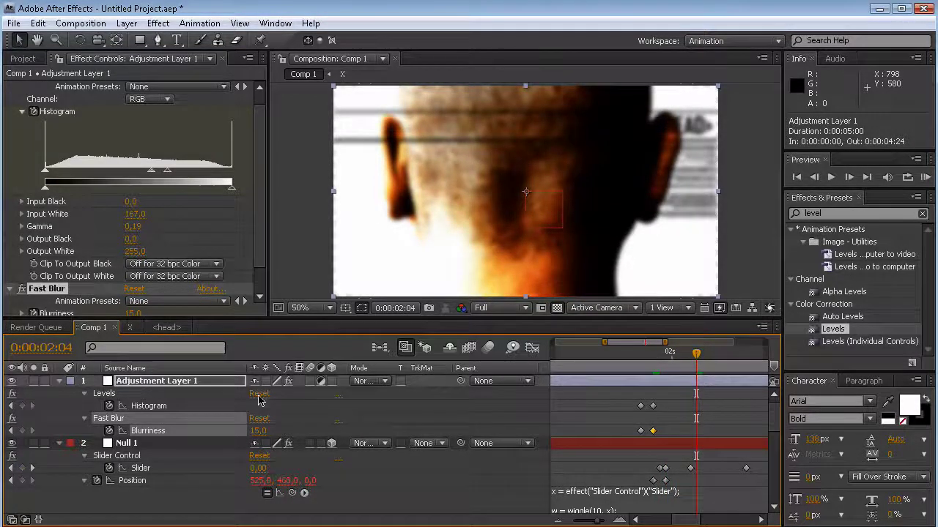
left_click(259, 394)
left_click(259, 418)
mouse_move(697, 356)
left_mouse_down()
mouse_move(646, 358)
mouse_move(696, 360)
mouse_move(649, 358)
mouse_move(683, 359)
left_mouse_up()
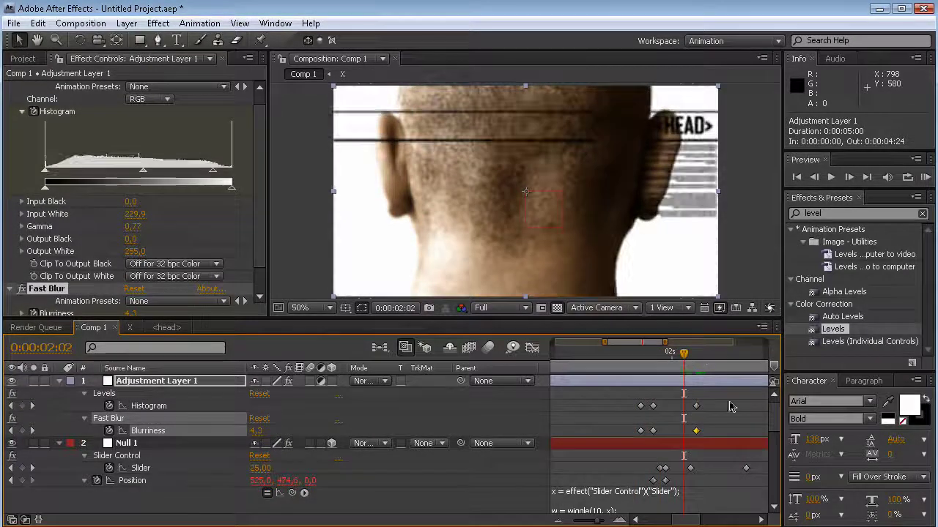
- Trim the <head> layer's end to 0:00:01:23 and shift the </head> layer to start at 0:00:01:24
left_click_drag(599, 521, 564, 520)
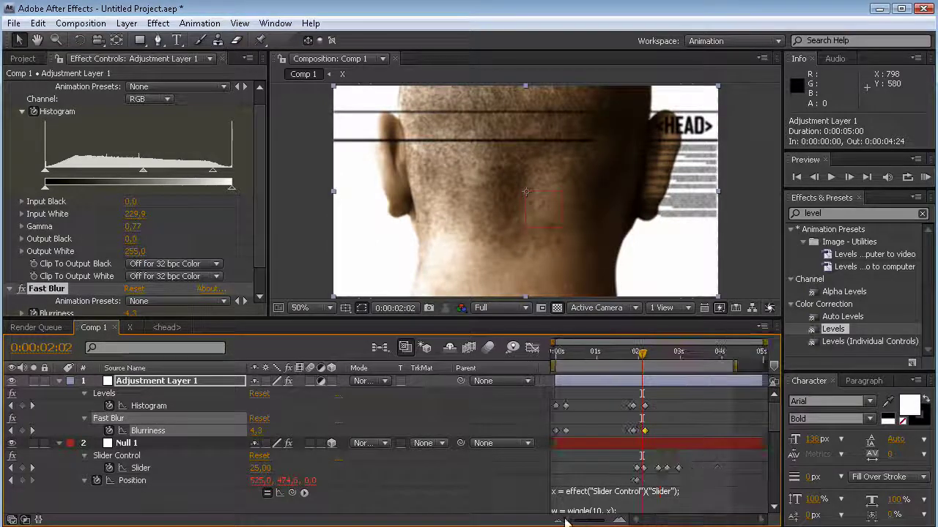
left_click(59, 381)
left_click(59, 393)
left_click(144, 422)
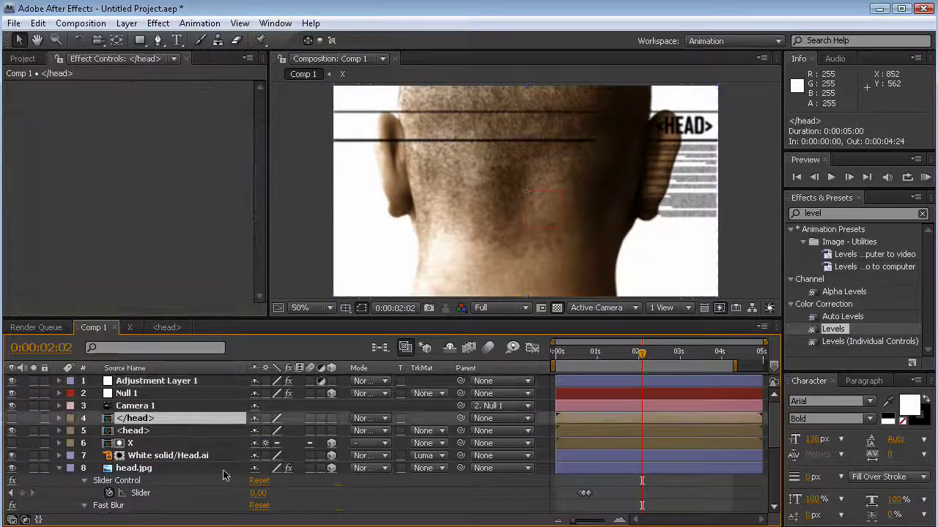
left_click_drag(640, 354, 633, 355)
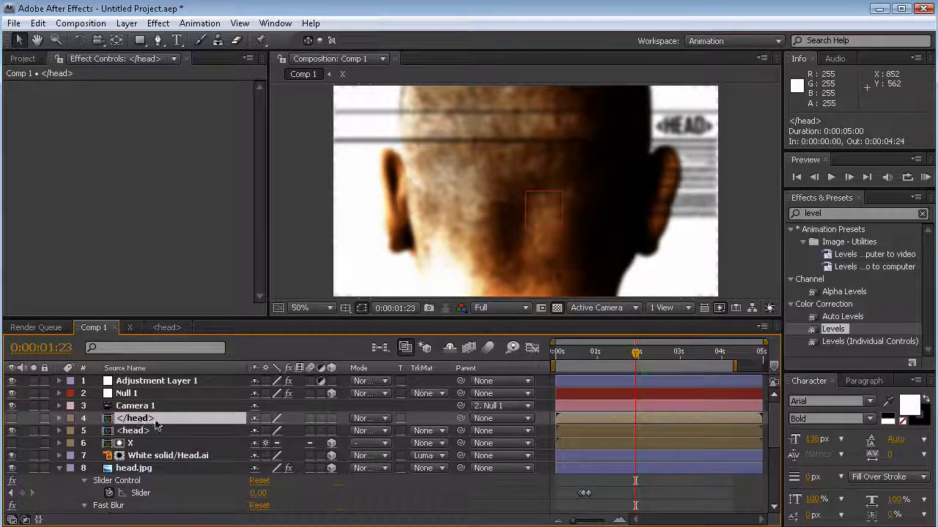
left_click_drag(761, 431, 636, 430)
left_click_drag(578, 419, 662, 419)
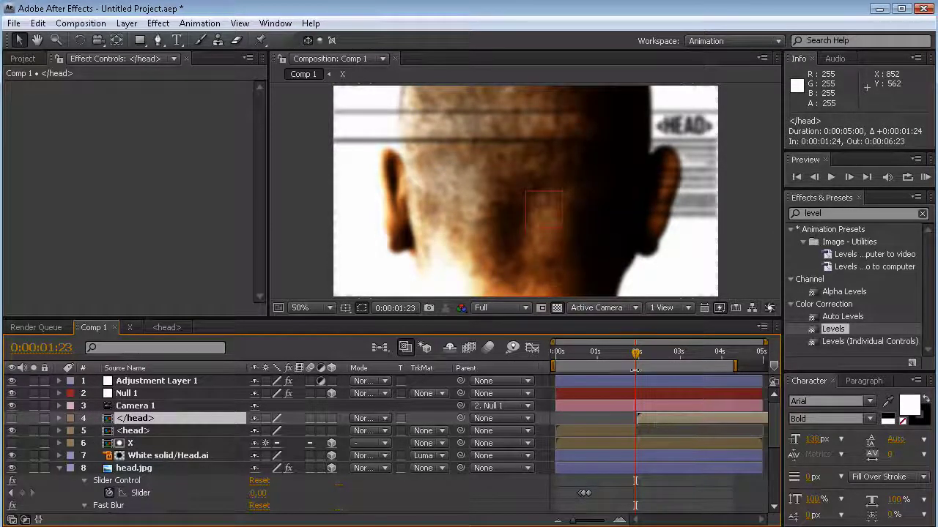
- Open the </head> precomp, change its title text from <HEAD> to </HEAD>, and return to Comp 1
left_click_drag(639, 352, 647, 354)
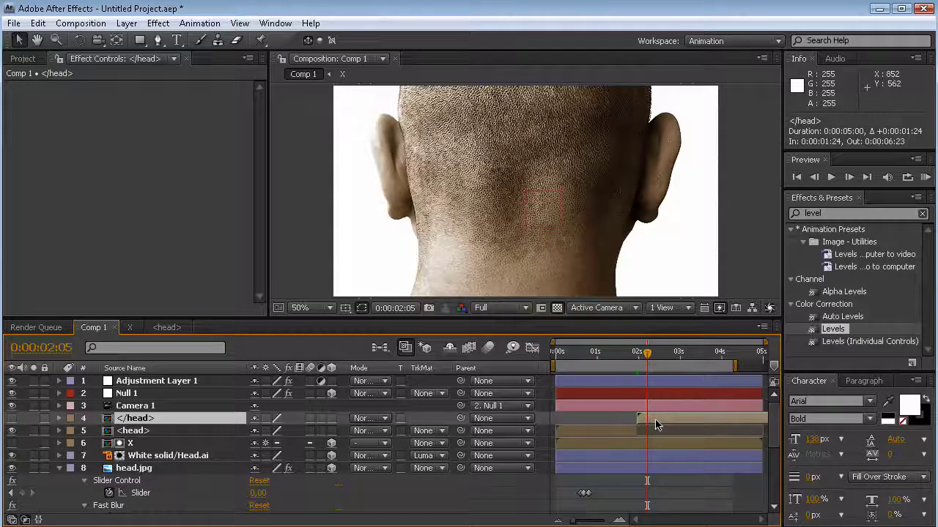
double_click(658, 423)
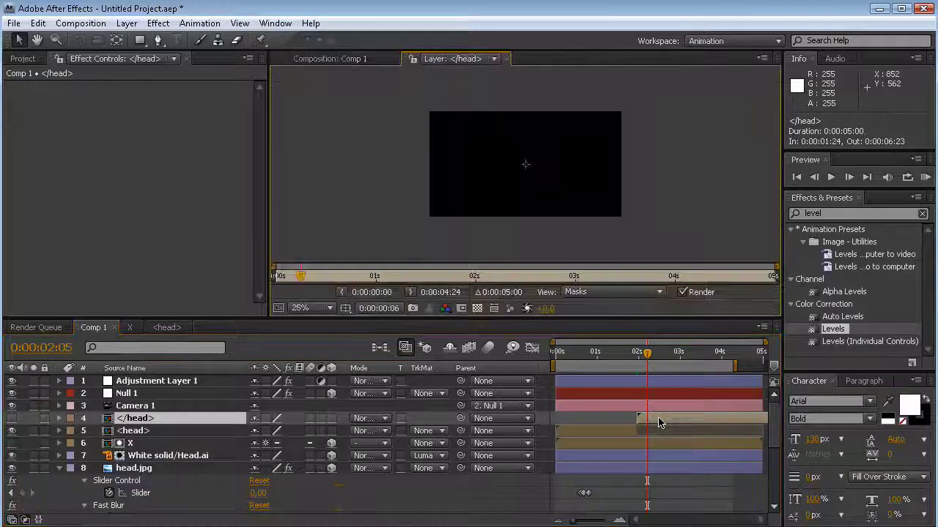
double_click(673, 419)
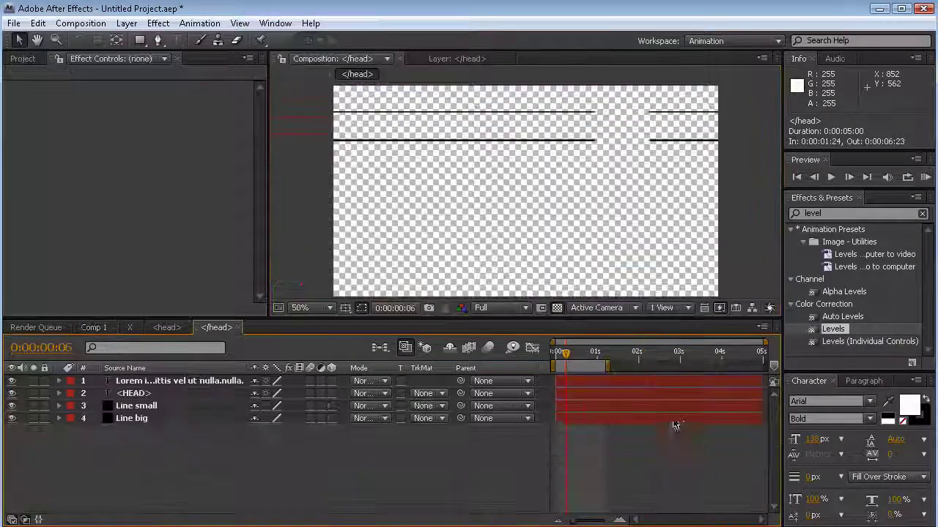
left_click(211, 396)
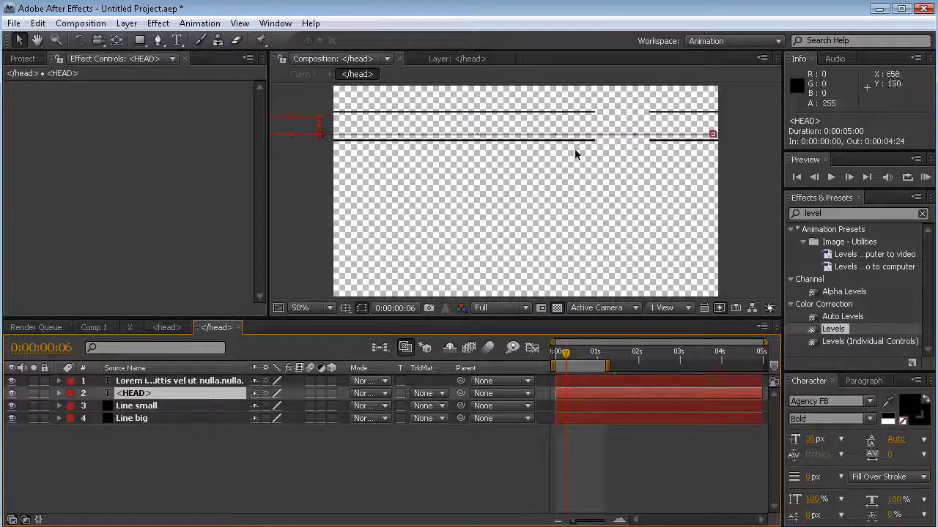
left_click_drag(576, 357, 597, 354)
left_click(177, 39)
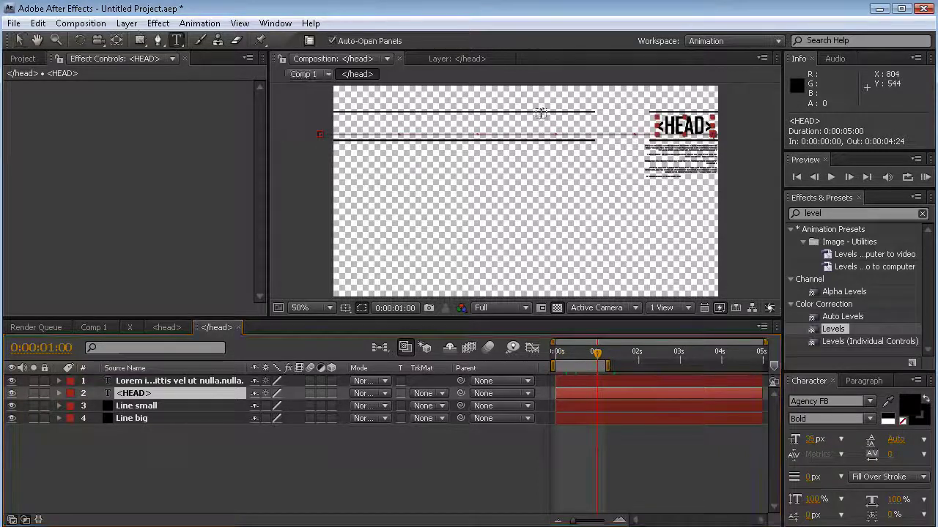
left_click(669, 125)
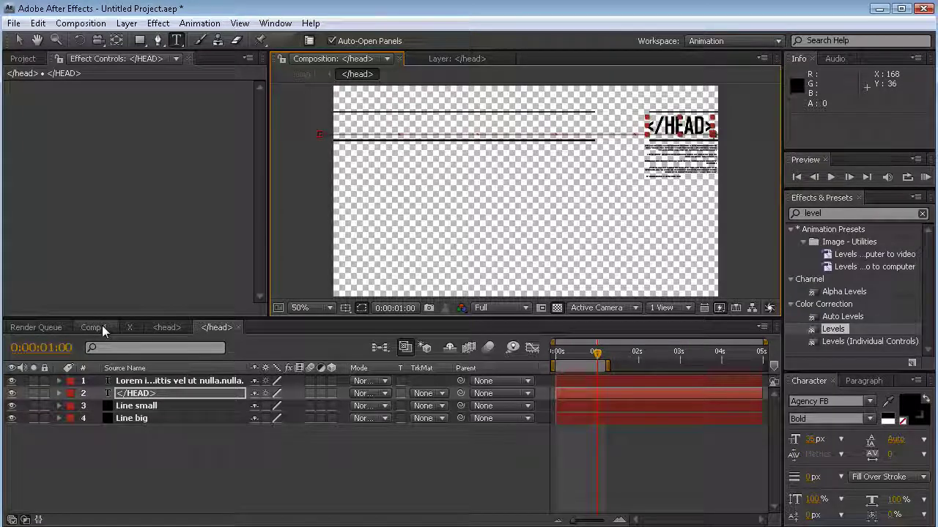
left_click(88, 328)
- Reveal the keyframed properties of Adjustment Layer 1 and Null 1 around the two-second mark
mouse_move(678, 354)
left_mouse_down()
mouse_move(616, 356)
mouse_move(676, 358)
left_mouse_up()
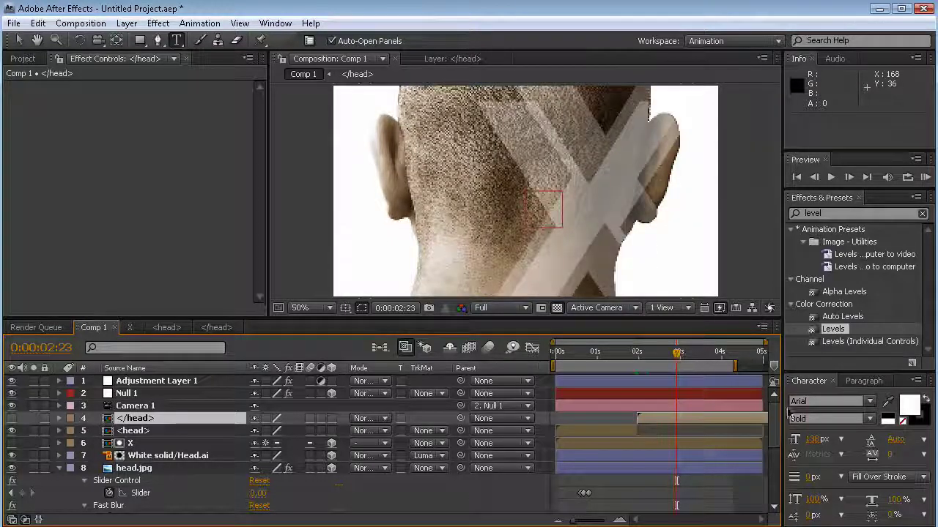
left_click(179, 383)
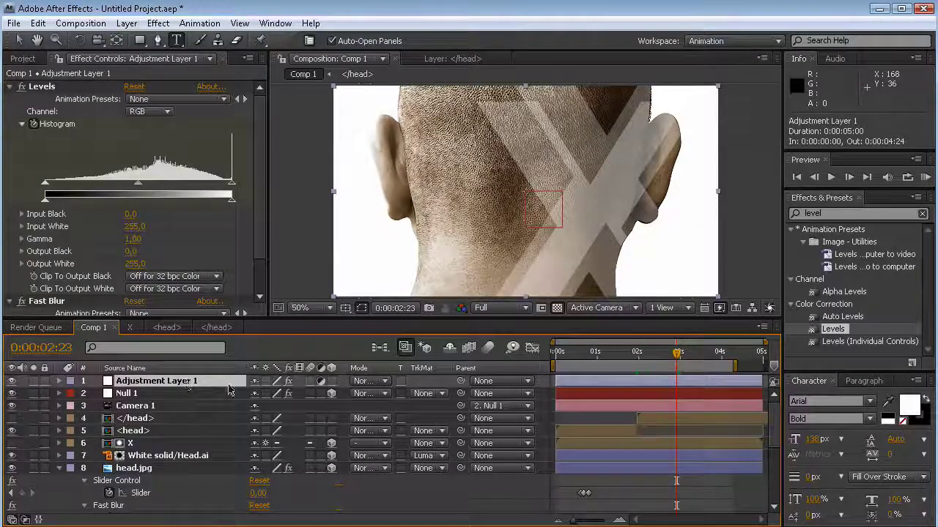
key("u")
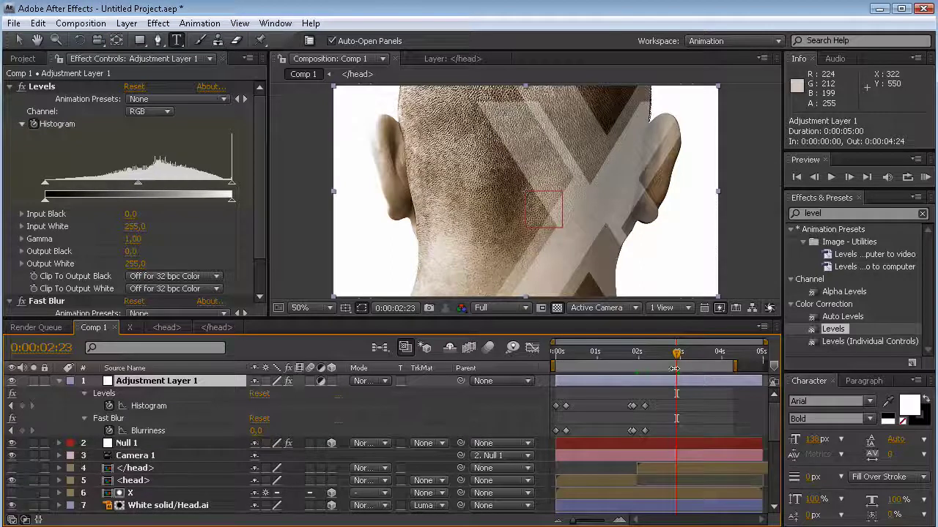
left_click_drag(676, 353, 643, 353)
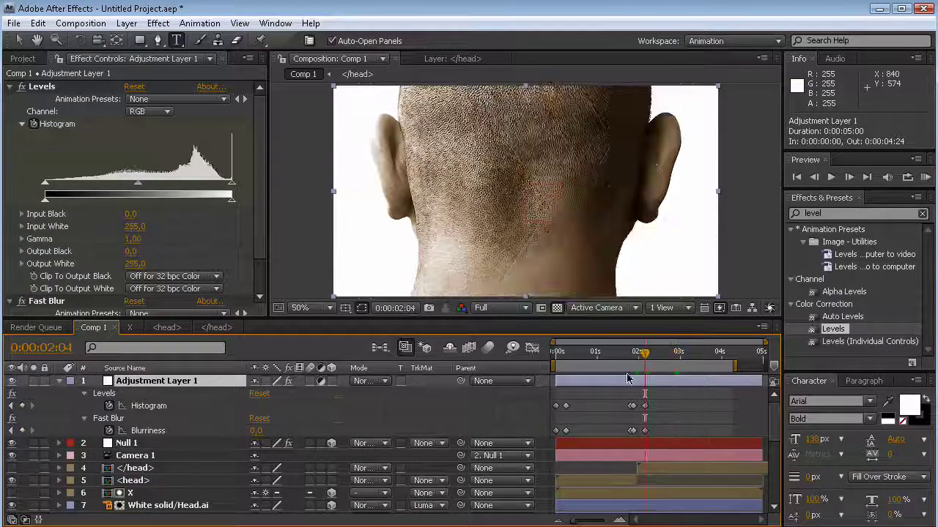
left_click_drag(573, 520, 595, 521)
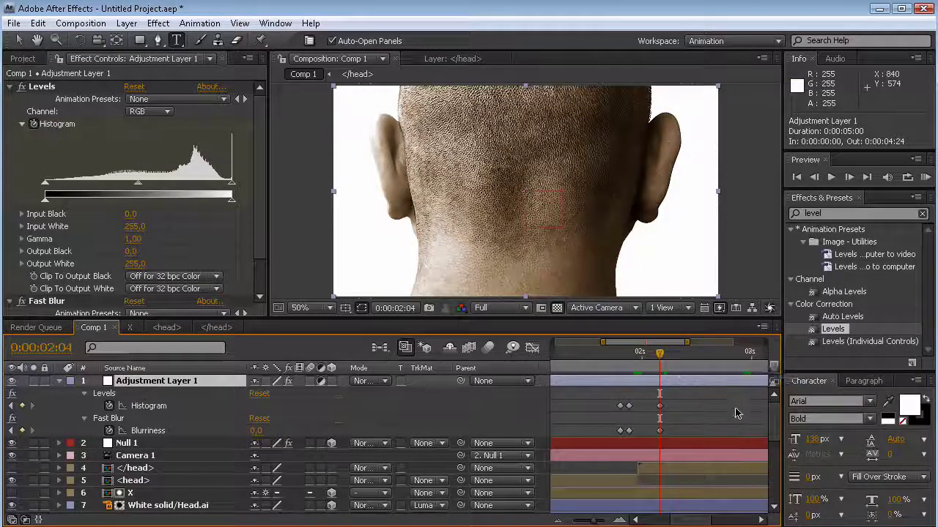
left_click(156, 443)
key("u")
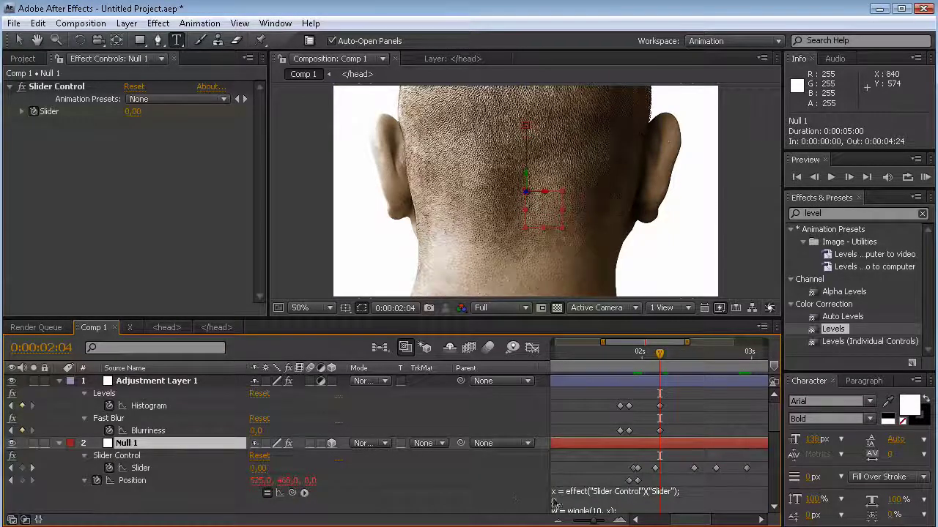
- Add Levels Histogram and Fast Blur Blurriness keyframes on Adjustment Layer 1 at 0:00:02:11
left_click_drag(688, 364, 718, 365)
left_click_drag(685, 520, 695, 520)
left_click_drag(667, 356, 637, 363)
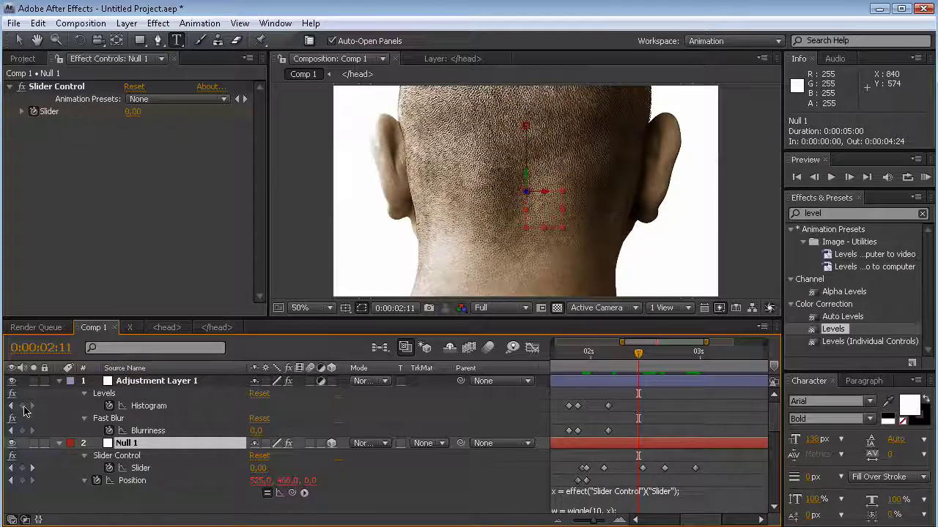
left_click(22, 406)
left_click(22, 431)
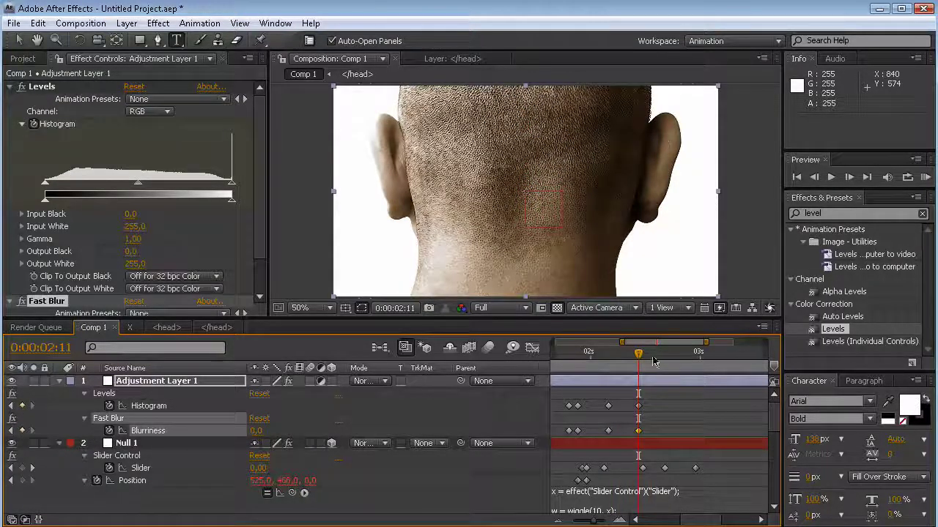
- At 0:00:02:14, set Adjustment Layer 1's Levels to Input White 147 and Gamma 0.27, and Blurriness to 2
left_click_drag(641, 355, 653, 356)
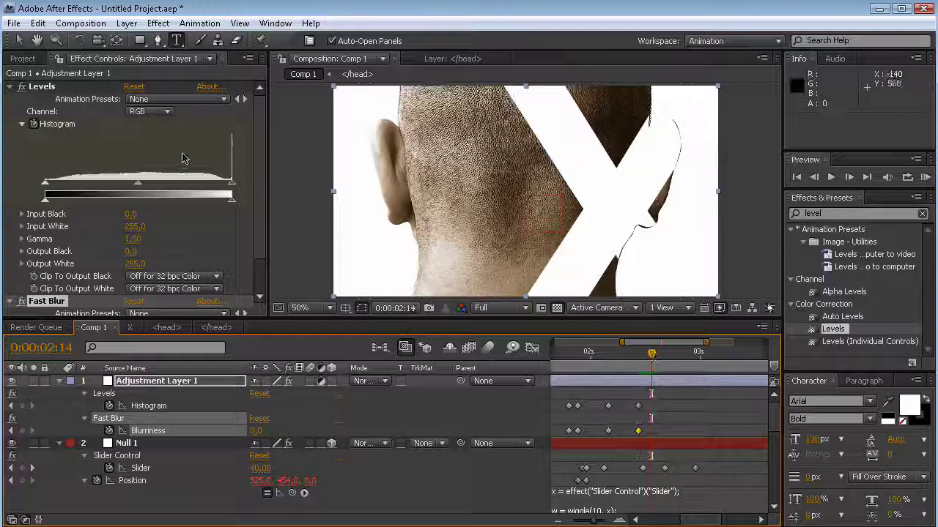
left_click_drag(231, 182, 134, 183)
left_click_drag(263, 174, 272, 289)
left_click_drag(134, 285, 141, 284)
left_click(137, 285)
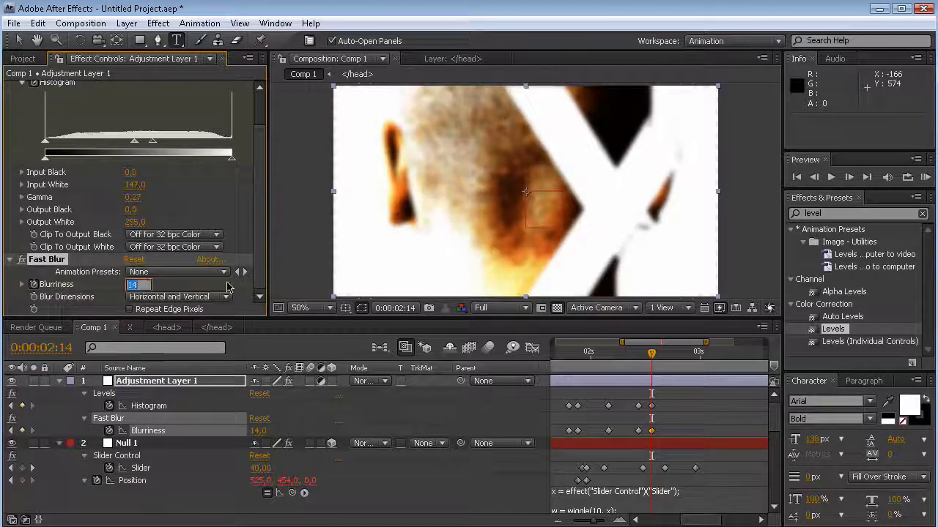
type("2")
key("Return")
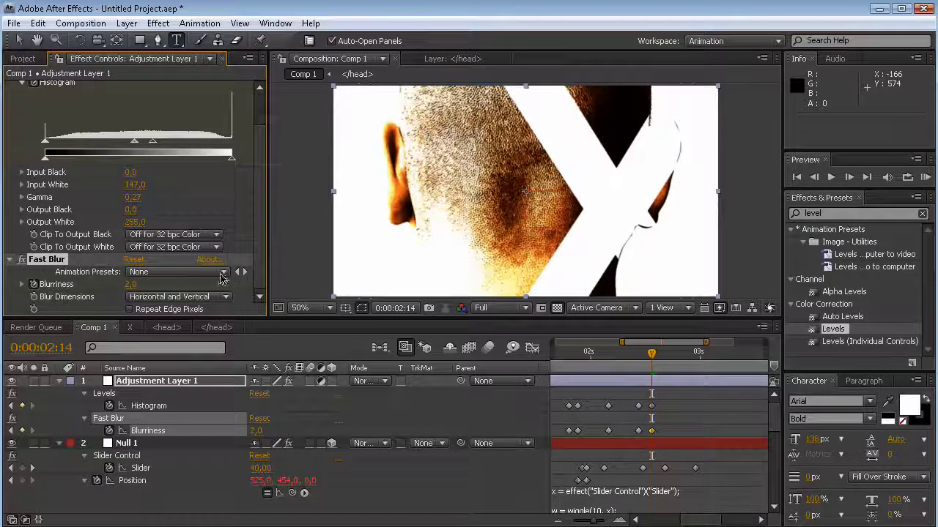
- At 0:00:02:17, reset Adjustment Layer 1's Levels and Fast Blur to their defaults
left_click_drag(656, 356, 665, 358)
mouse_move(261, 207)
left_mouse_down()
mouse_move(261, 165)
mouse_move(265, 215)
left_mouse_up()
left_click(132, 88)
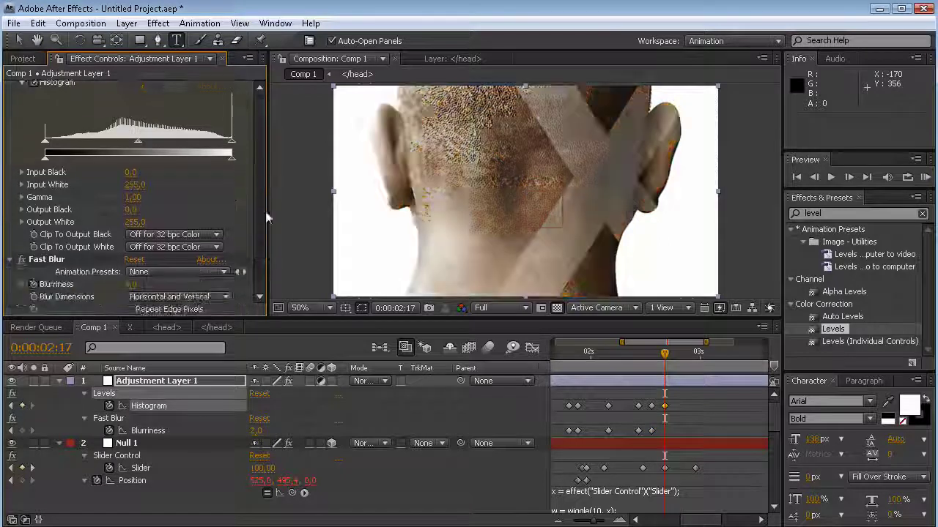
left_click(135, 260)
left_click_drag(663, 356, 696, 367)
- Turn on the </head> layer's visibility in Comp 1 and check its title at 0:00:02:09
left_click_drag(774, 411, 776, 437)
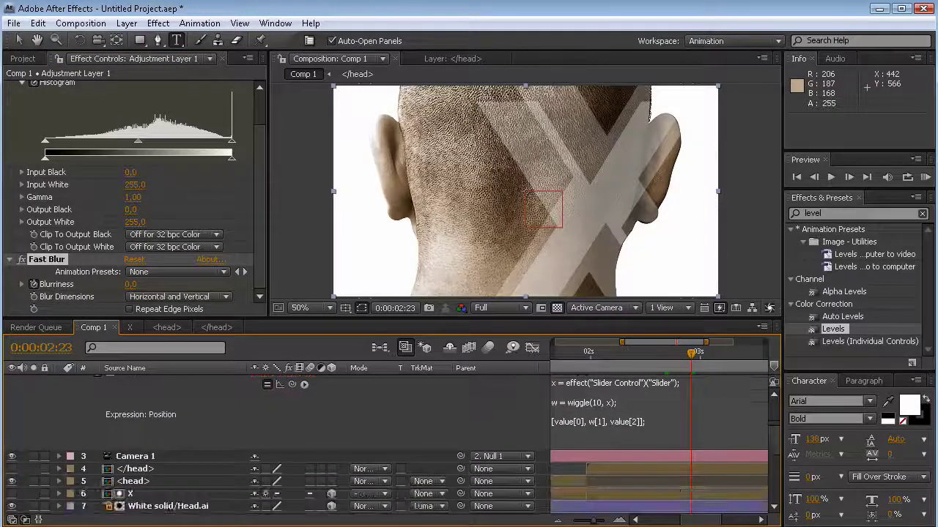
left_click(136, 470)
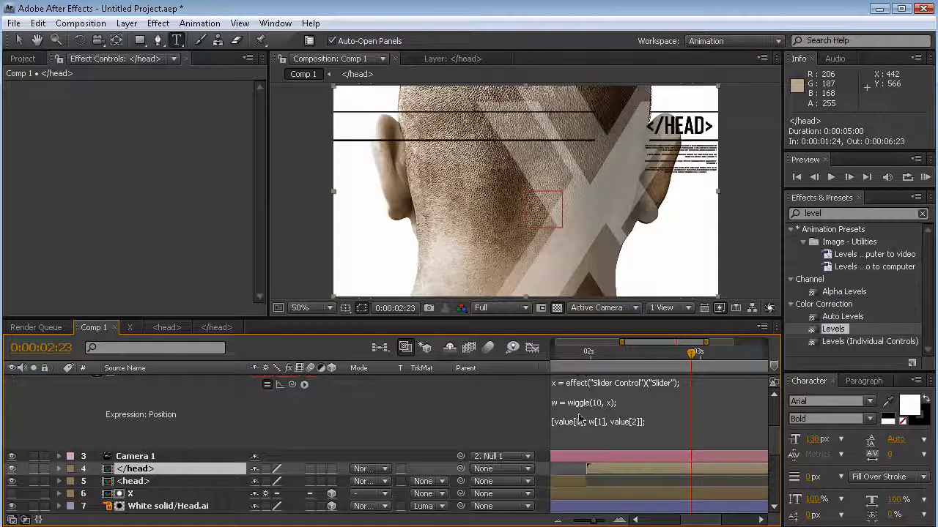
left_click_drag(645, 357, 628, 357)
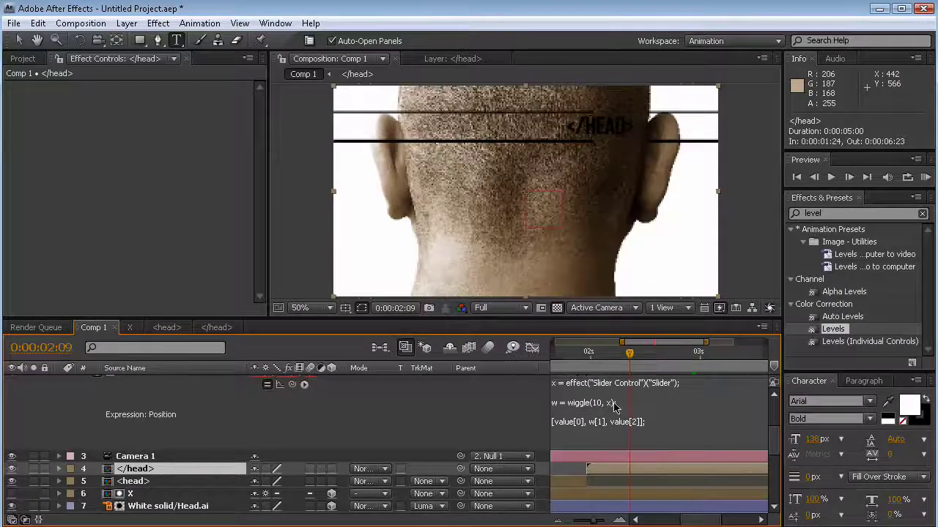
- Show Comp 1's full duration in the timeline and collapse the properties of all layers
left_click_drag(593, 521, 532, 523)
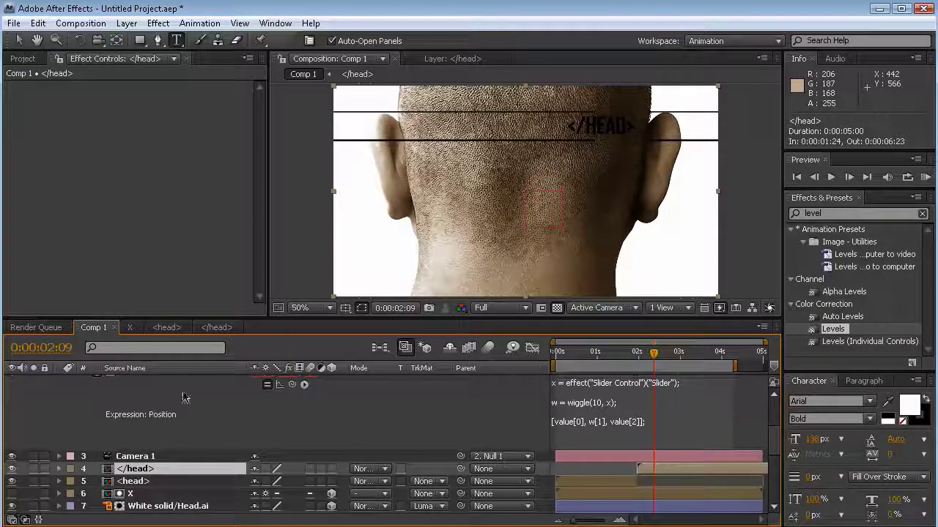
left_click_drag(774, 441, 777, 396)
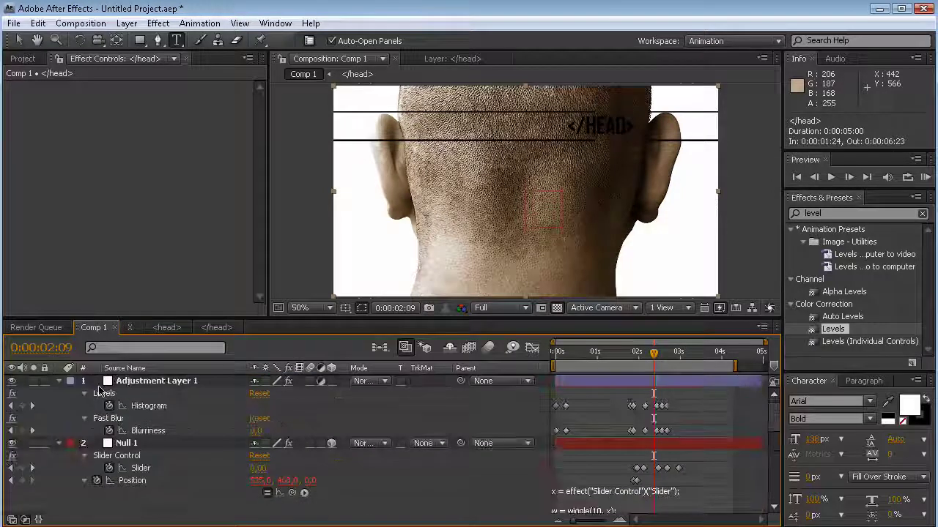
left_click(107, 383)
key("ctrl+a")
left_click(60, 443)
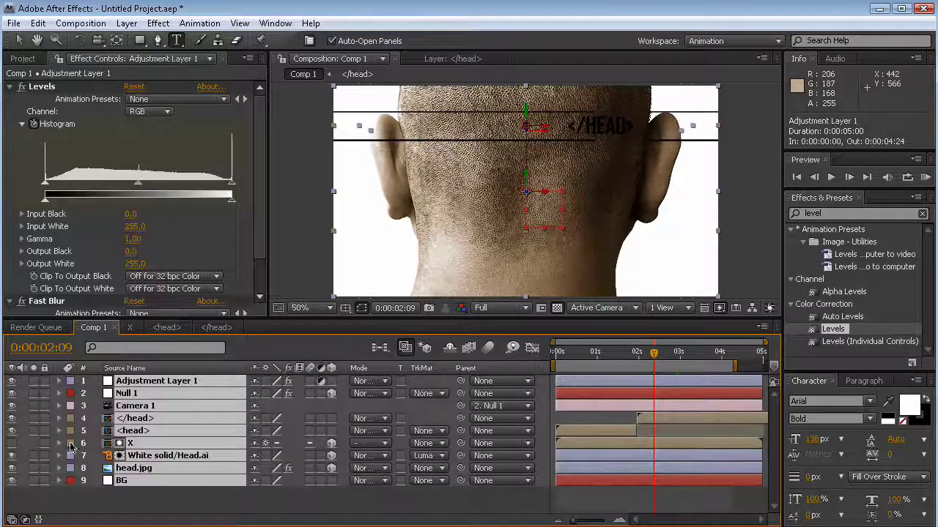
- Enable motion blur for the head.jpg, White solid/Head.ai, <head> and </head> layers in Comp 1
left_click(231, 502)
left_click(161, 469)
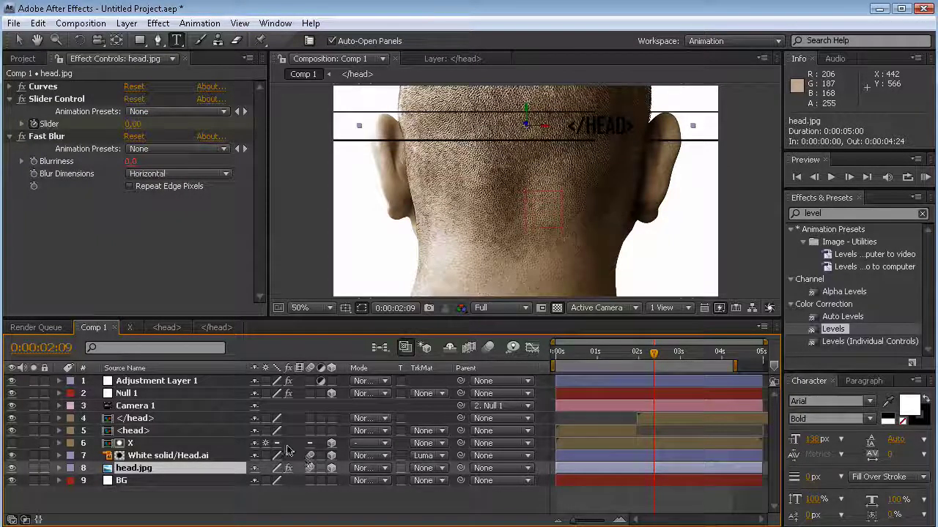
left_click(310, 418)
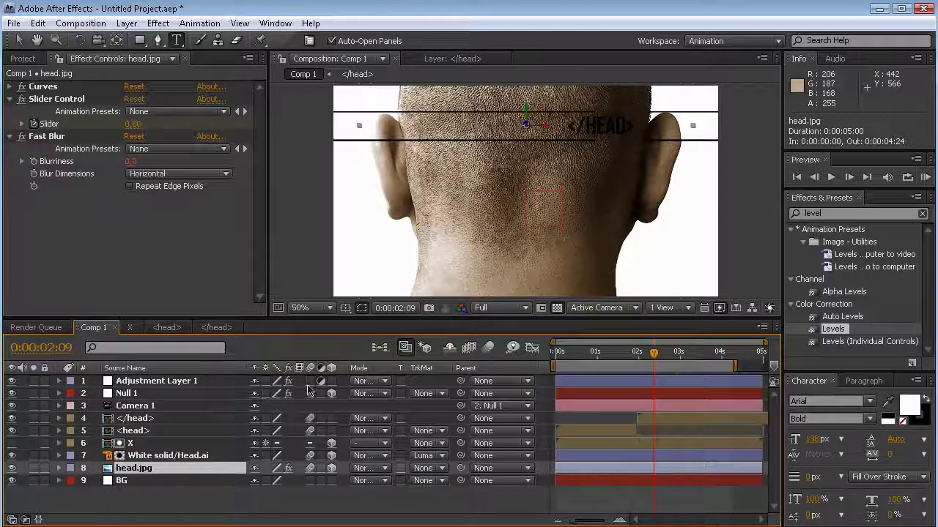
- Open the <head> precomp and enable motion blur for all four layers and the composition
double_click(165, 429)
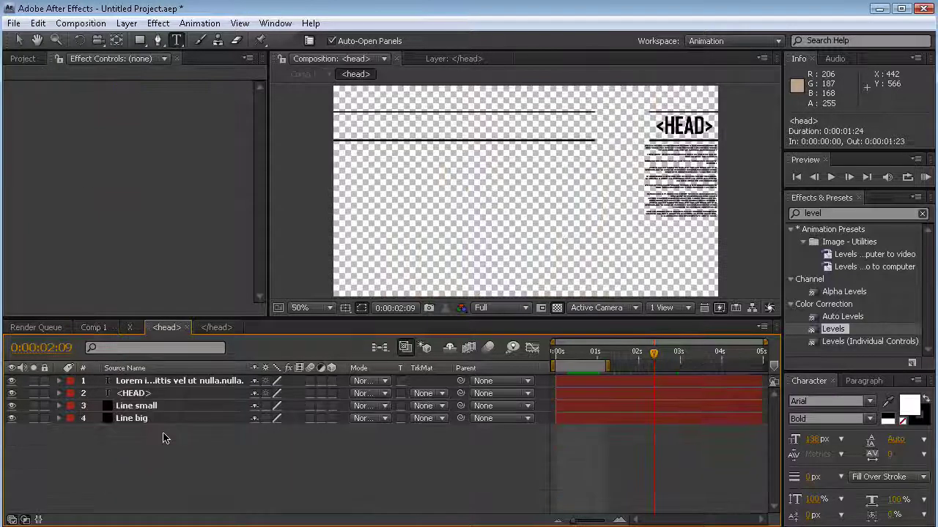
left_click_drag(310, 381, 311, 420)
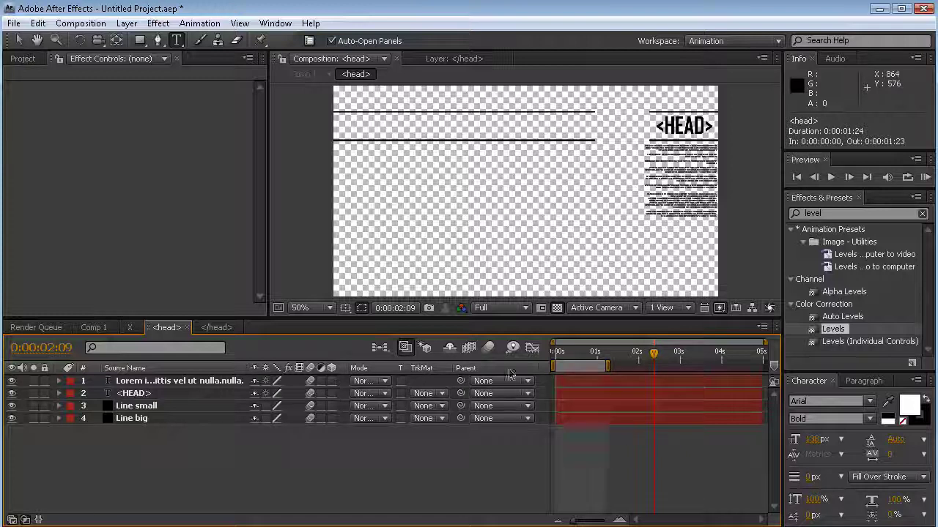
left_click(488, 347)
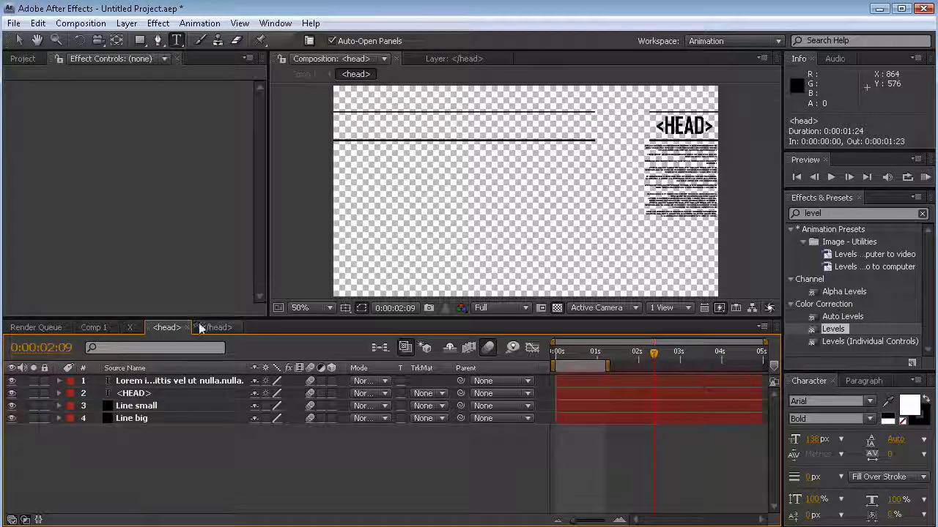
- Enable motion blur for all four layers and the composition in the </head> precomp, and return to Comp 1
left_click(200, 327)
left_click_drag(310, 381, 311, 420)
left_click(488, 347)
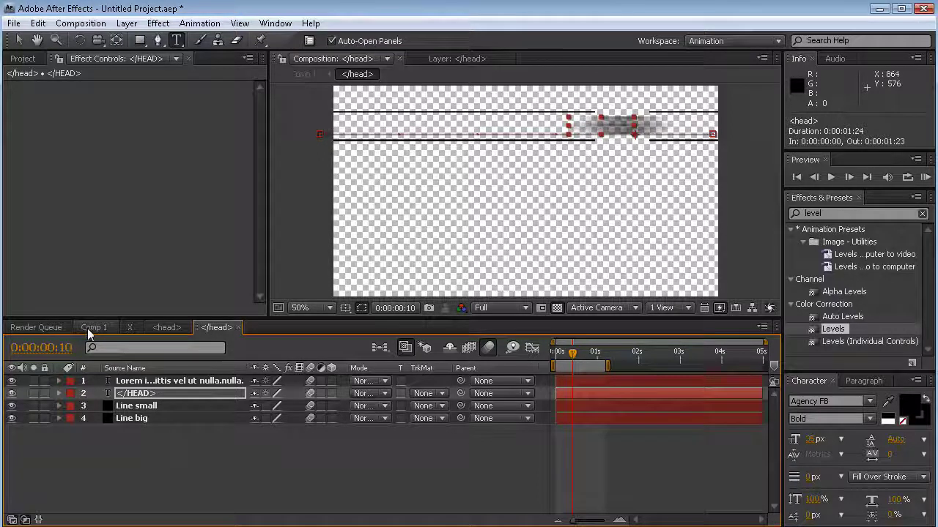
left_click(92, 327)
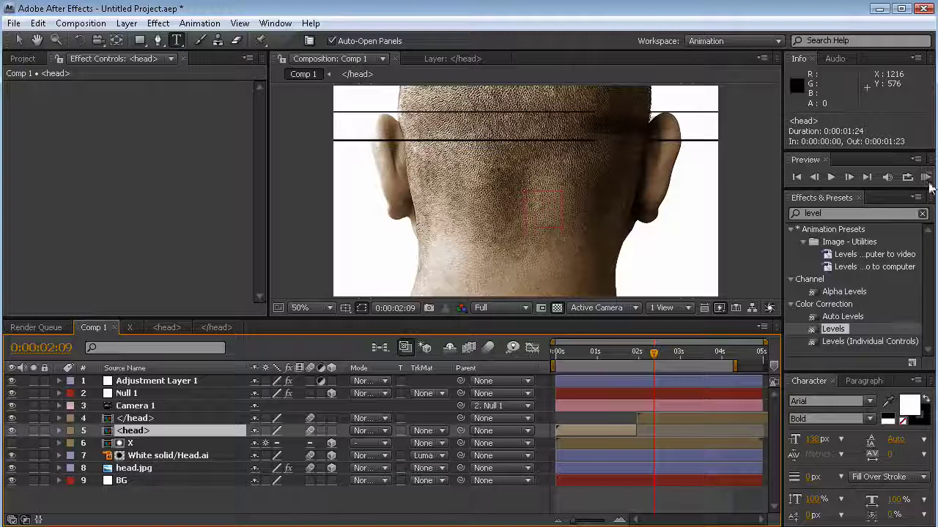
- Play a RAM preview of Comp 1 to check the motion-blurred animation, and stop playback
left_click(924, 178)
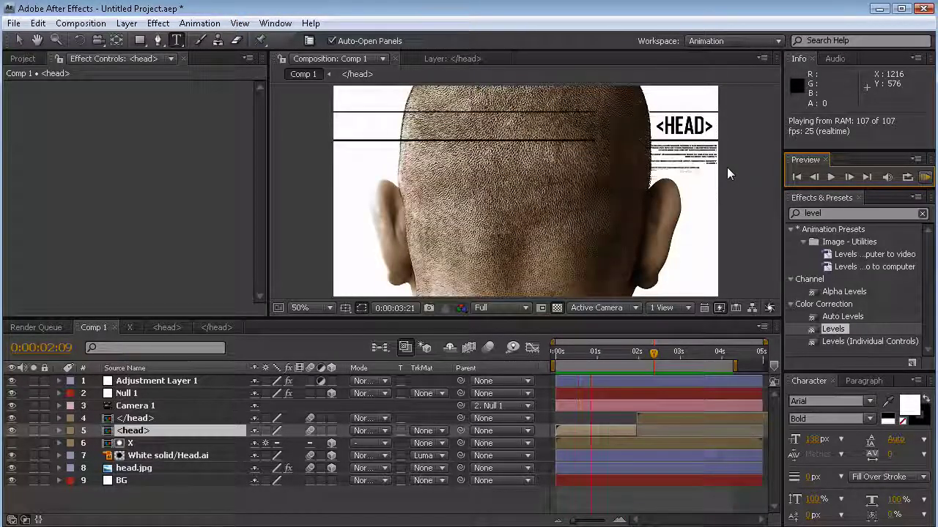
key("space")
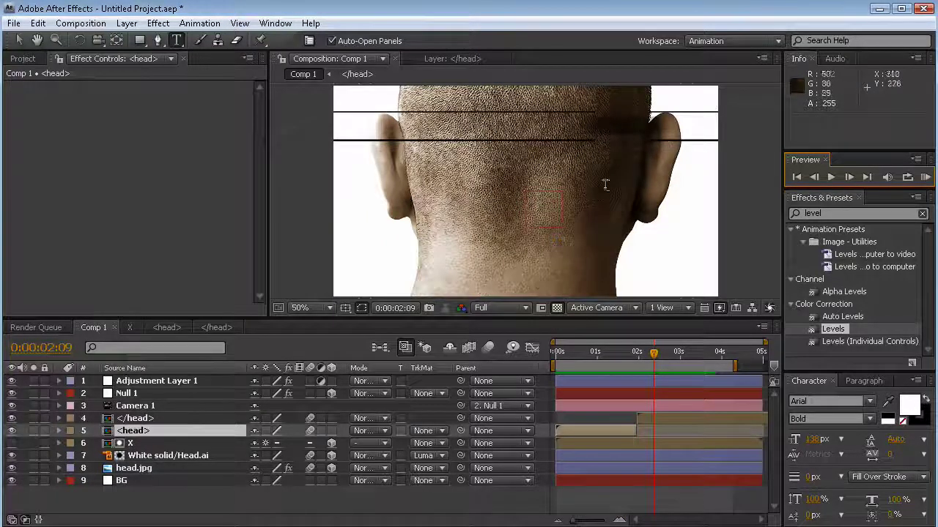
- Reveal the animated properties of the head.jpg layer and keyframe its Slider Control at 100 at time 0:00:00:00
left_click(22, 41)
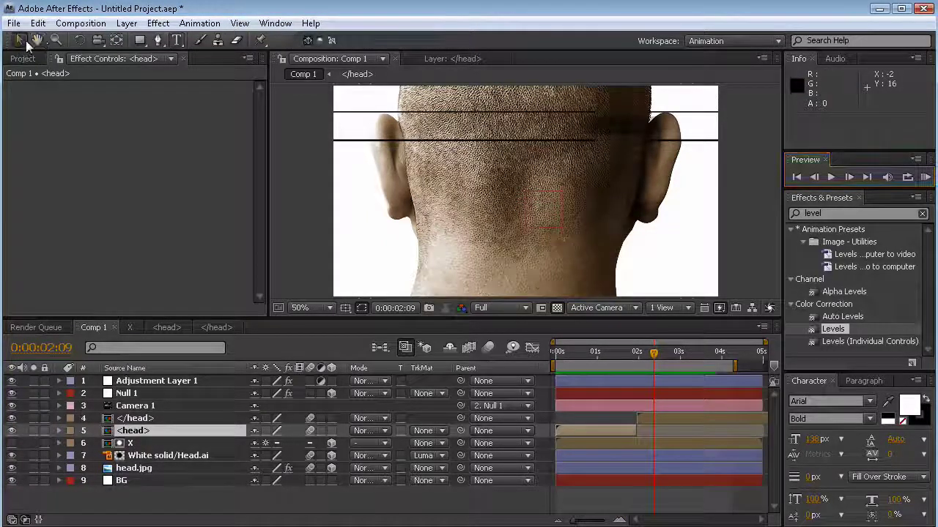
left_click_drag(651, 355, 523, 360)
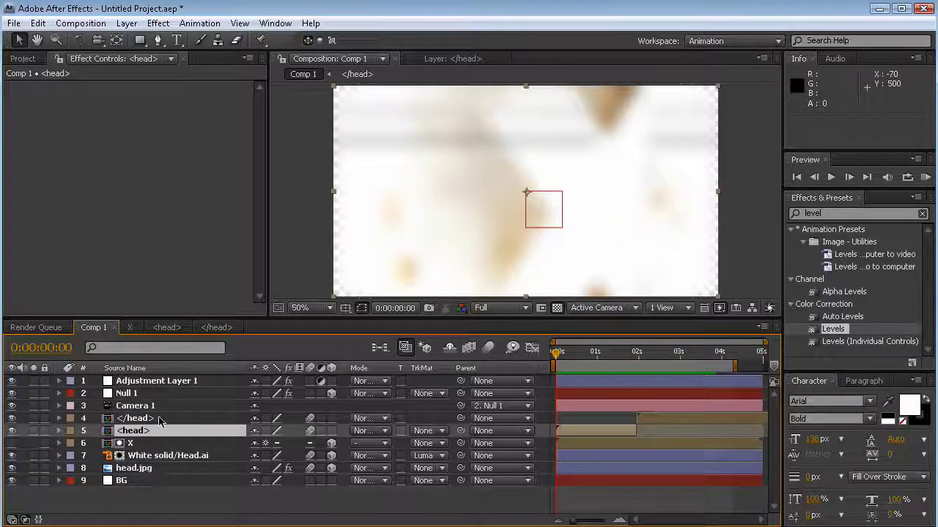
left_click(150, 468)
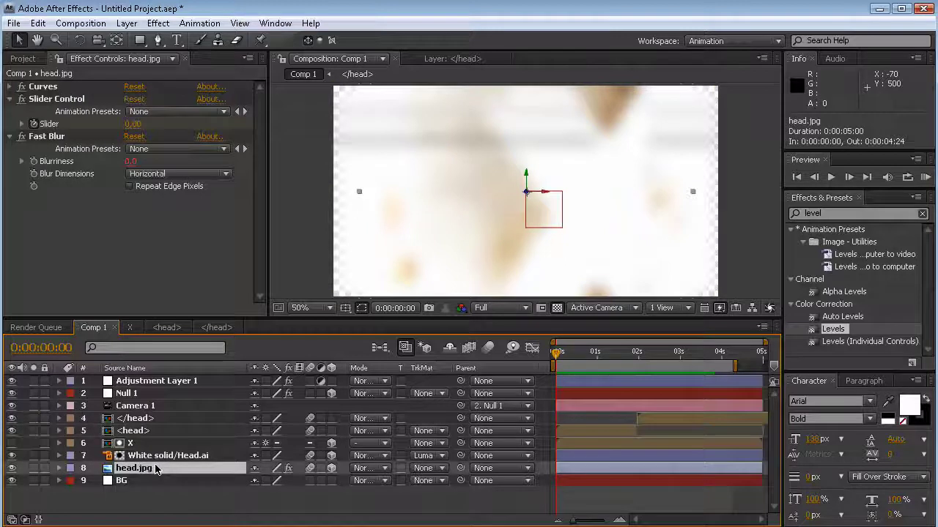
key("u")
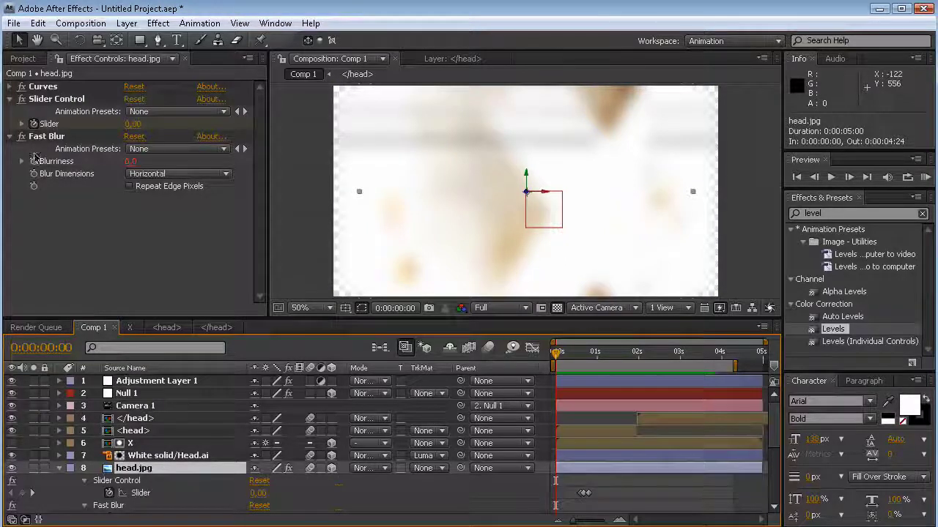
left_click_drag(773, 432, 776, 449)
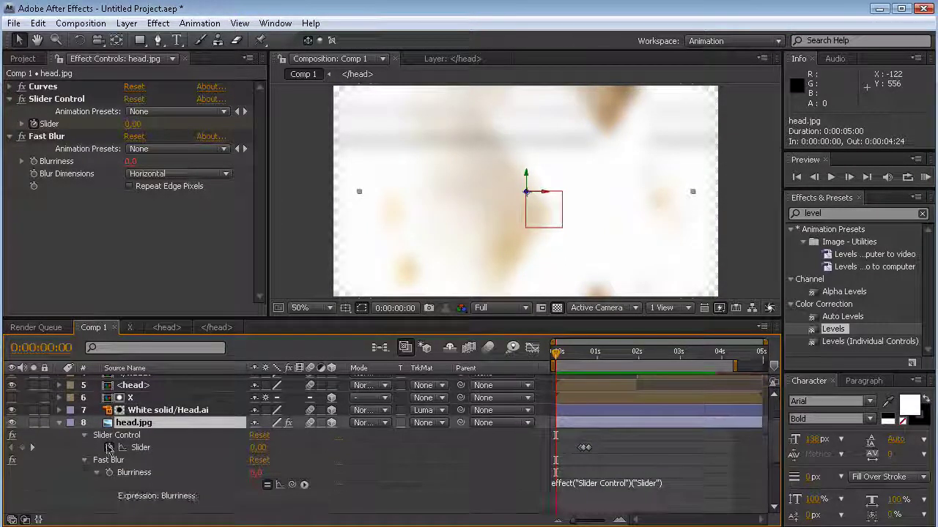
left_click(258, 448)
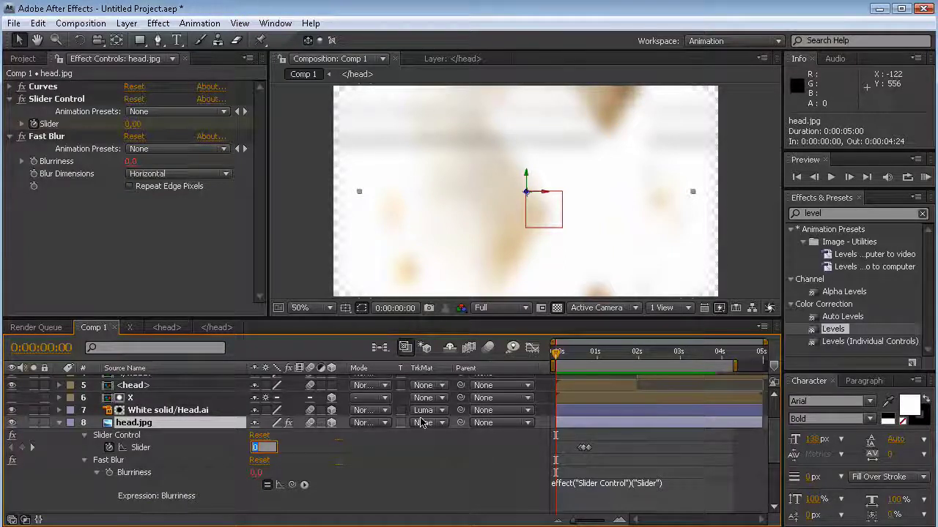
type("100")
key("Return")
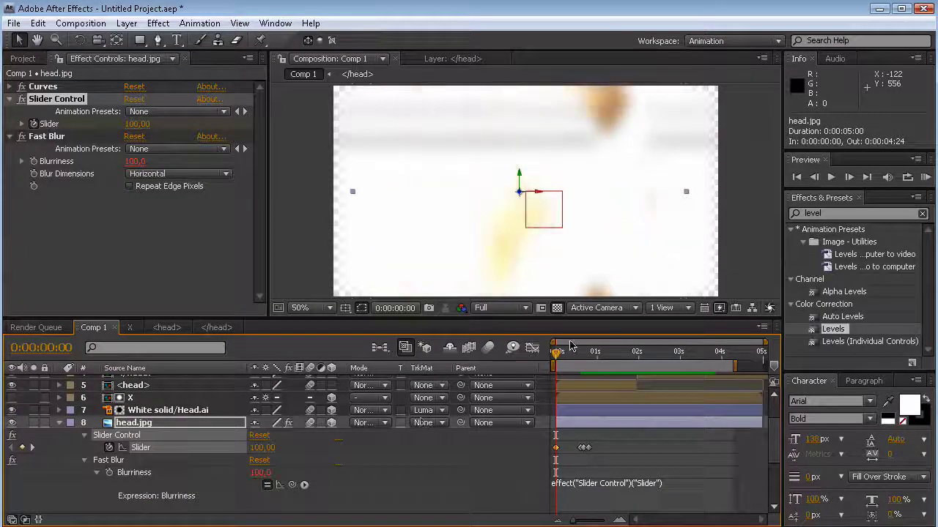
- Keyframe head.jpg's Slider Control at 0 at time 0:00:00:07 to end the opening blur
left_click_drag(557, 352, 567, 352)
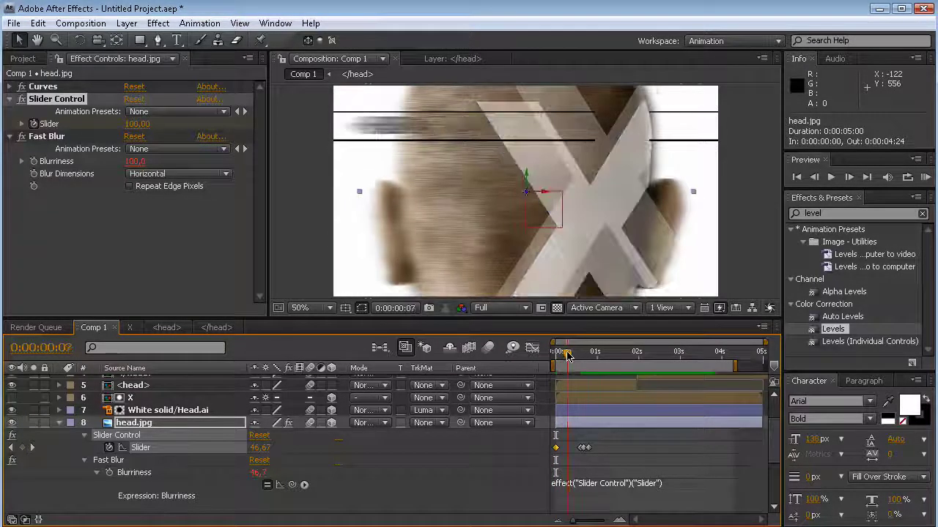
left_click(261, 448)
type("0")
key("Return")
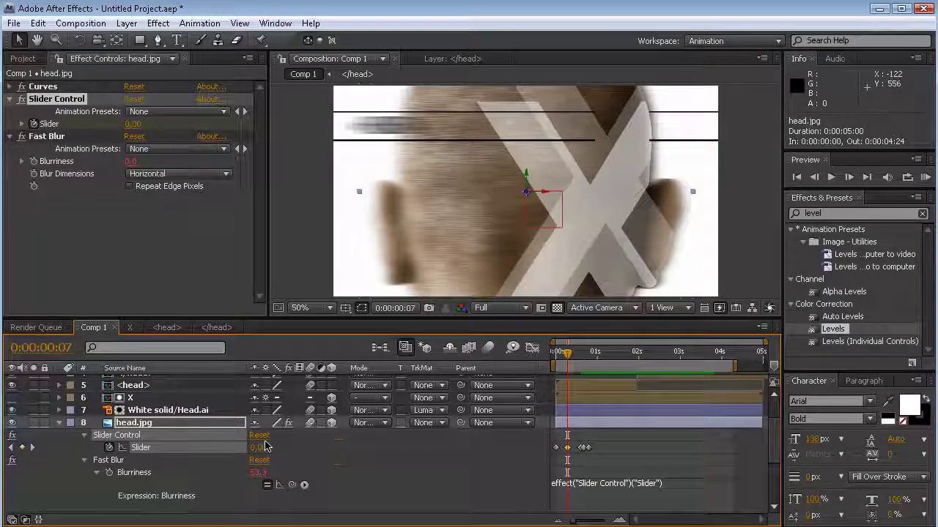
- Move the current time in Comp 1 to 0:00:04:02, near the end of the work area
left_click_drag(566, 353, 725, 358)
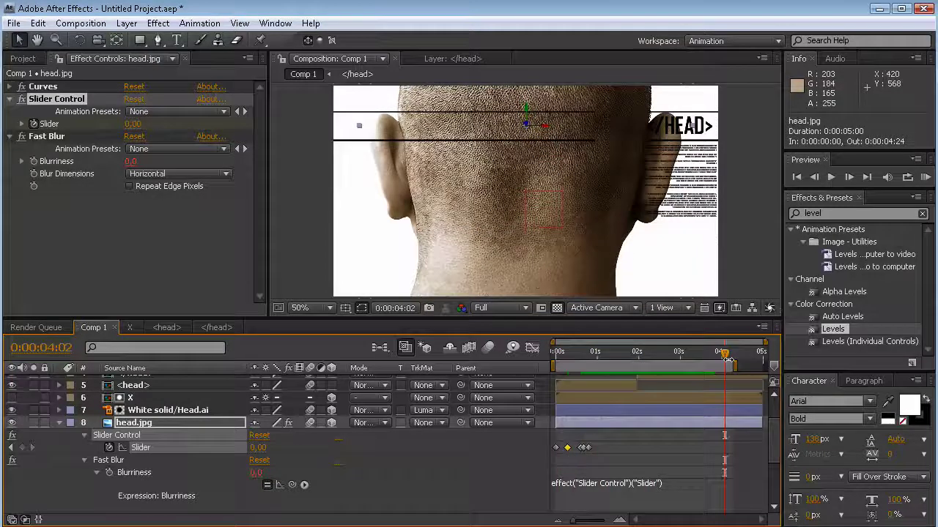